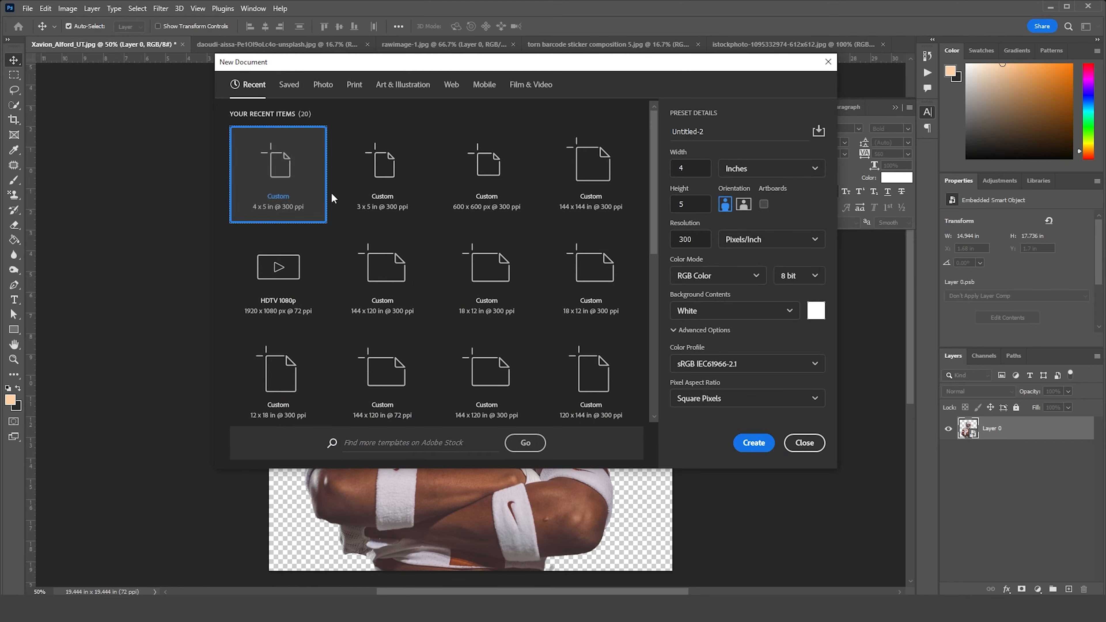
# Create a 4 x 5 inch portrait RGB document at 300 pixels/inch with a white background
pyautogui.press('Tab')
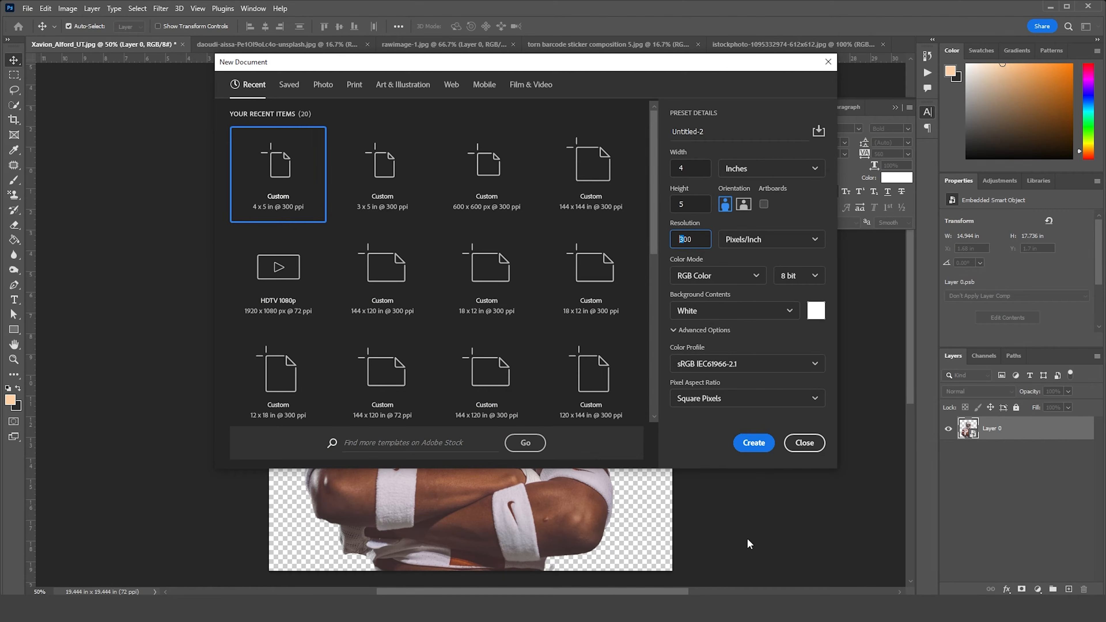
pyautogui.click(755, 443)
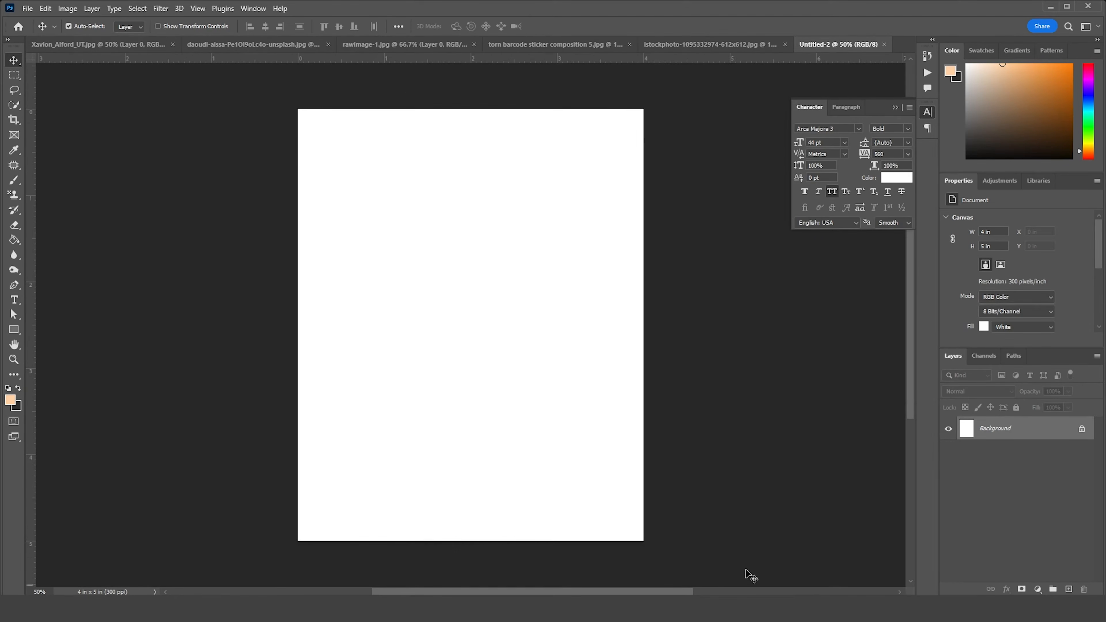
# Copy the storm cloud photo into the new document and convert its layer to a smart object
pyautogui.click(255, 50)
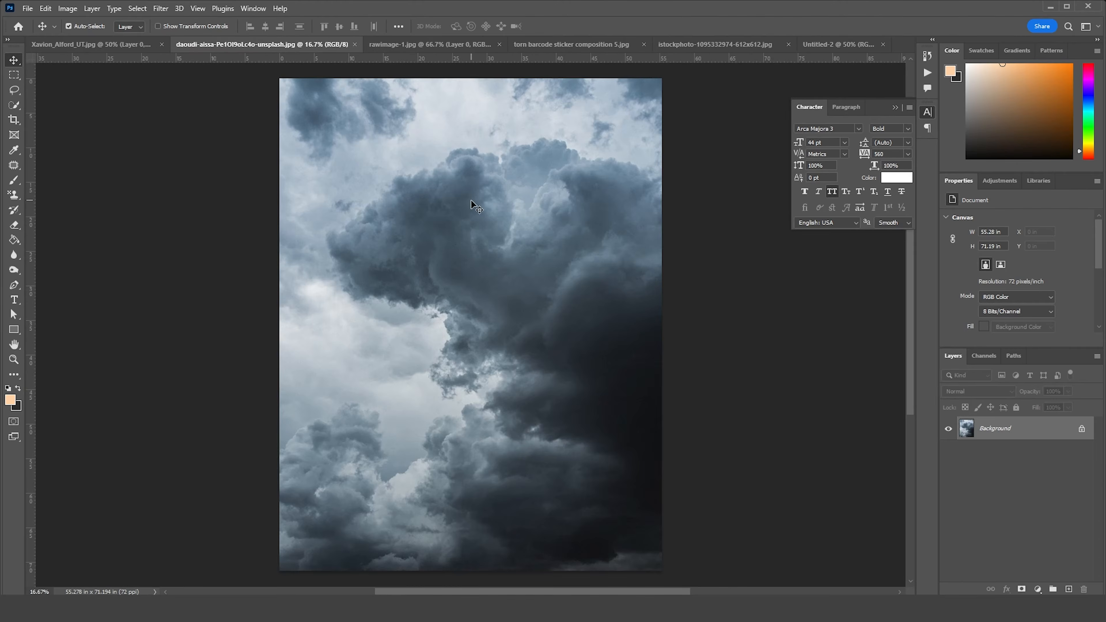
pyautogui.click(855, 44)
pyautogui.moveTo(447, 237); pyautogui.dragTo(447, 237)
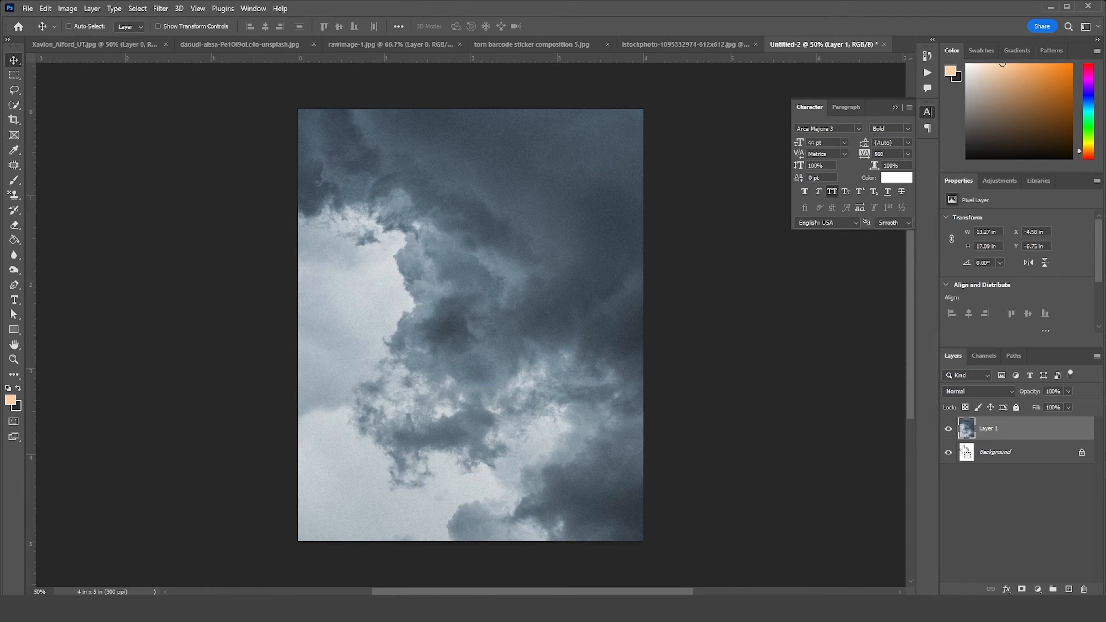
pyautogui.rightClick(1016, 430)
pyautogui.click(925, 269)
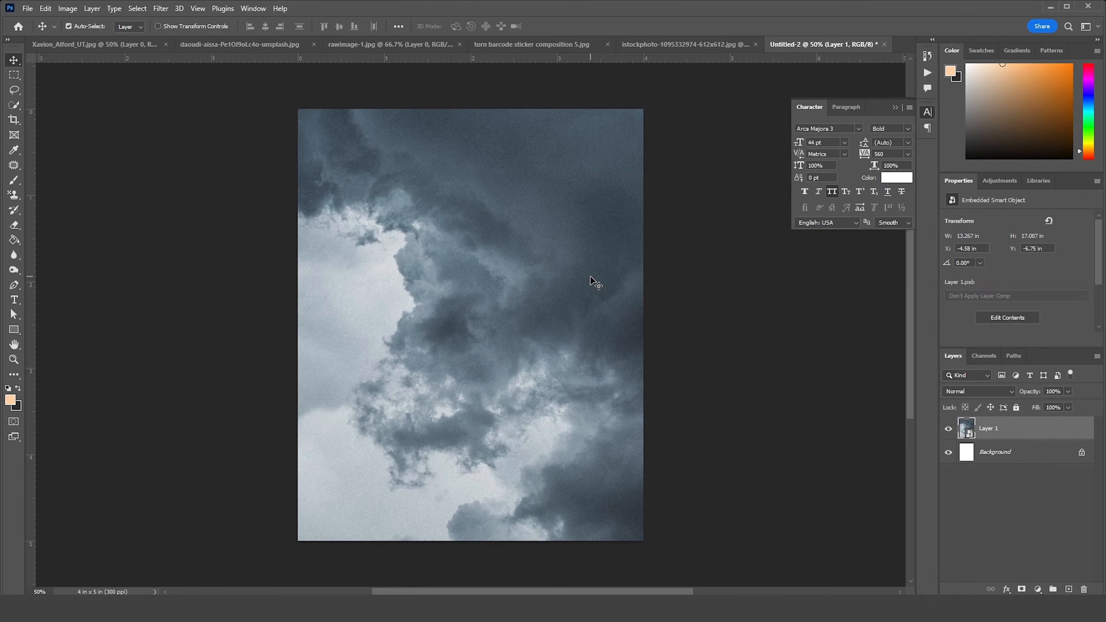
# Scale the cloud layer to about 31.83% and shift it toward the canvas's right side, spanning the full canvas height
pyautogui.hotkey('ctrl', 't')
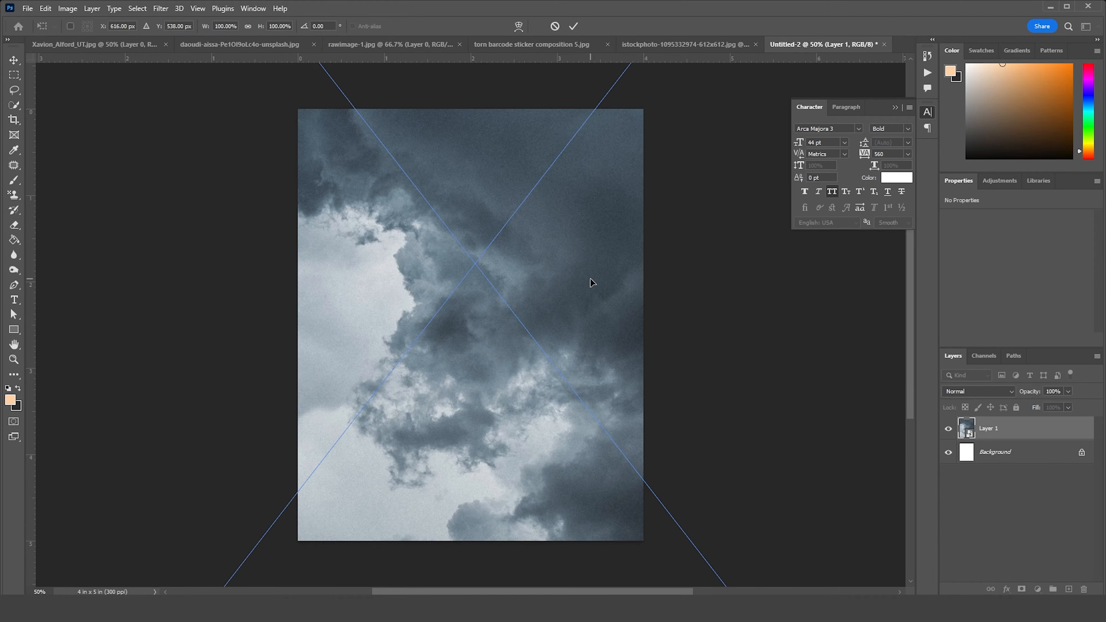
pyautogui.hotkey('ctrl', '0')
pyautogui.hotkey('ctrl', '-')
pyautogui.hotkey('ctrl', '-')
pyautogui.moveTo(621, 124); pyautogui.dragTo(545, 271)
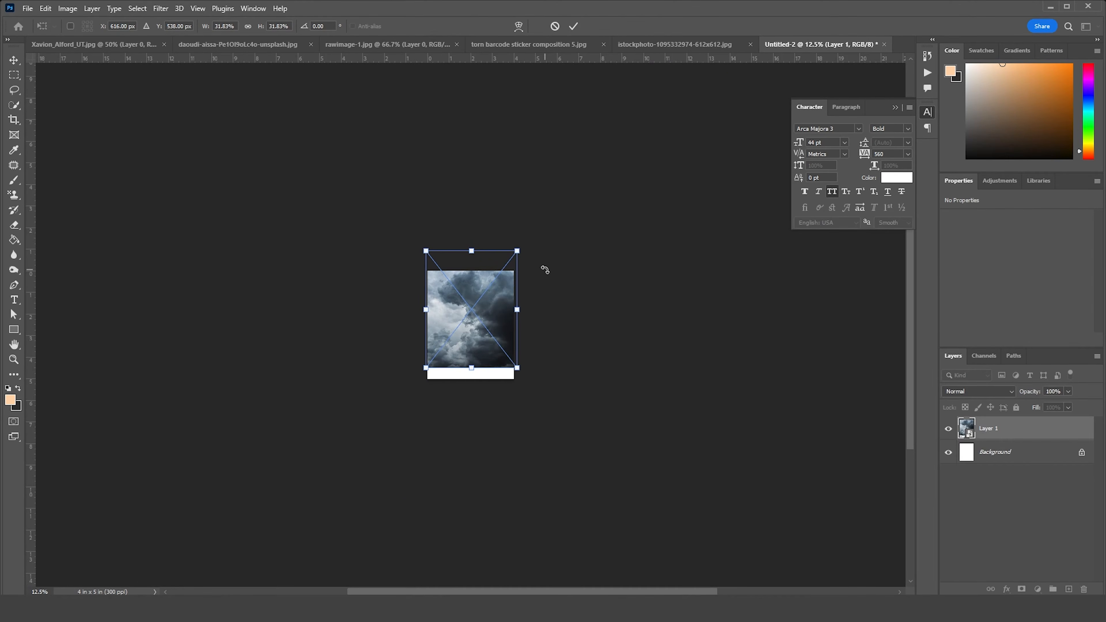
pyautogui.hotkey('ctrl', '+')
pyautogui.hotkey('ctrl', '+')
pyautogui.moveTo(491, 322); pyautogui.dragTo(539, 351)
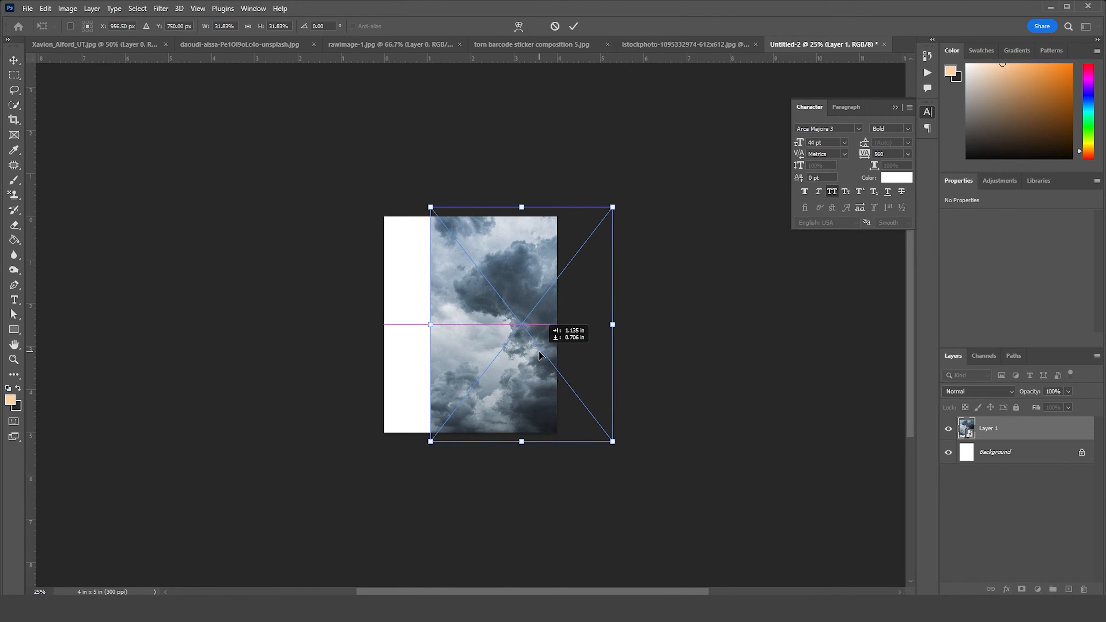
pyautogui.press('Return')
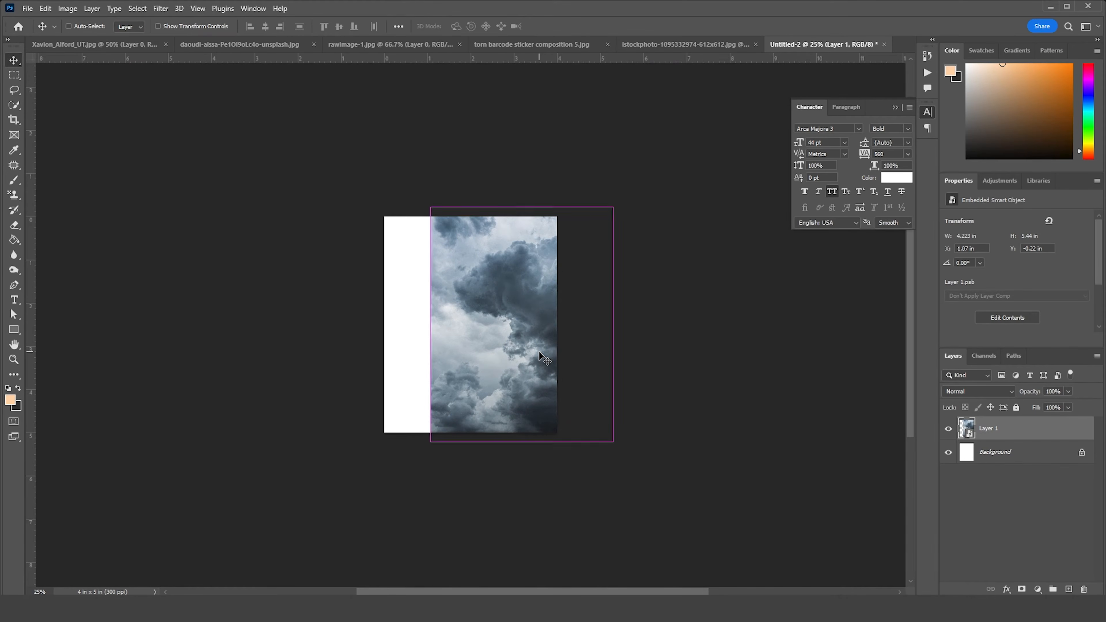
# Duplicate the cloud layer, flip the copy horizontally and move it over the blank left part of the canvas
pyautogui.hotkey('ctrl', 'j')
pyautogui.hotkey('ctrl', 't')
pyautogui.rightClick(509, 299)
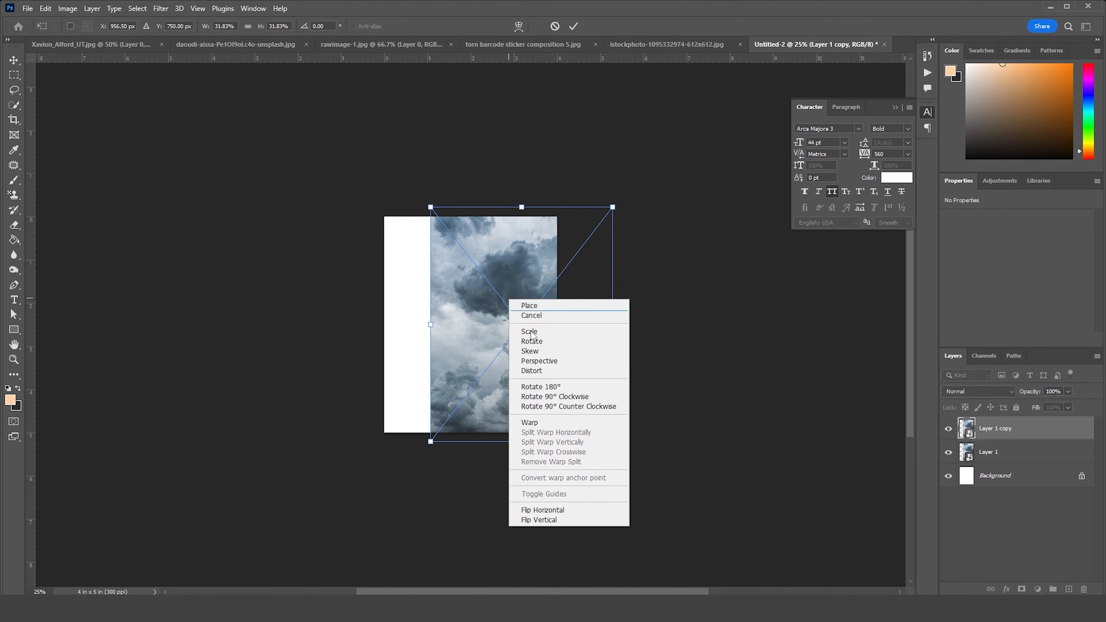
pyautogui.click(556, 511)
pyautogui.moveTo(546, 391); pyautogui.dragTo(445, 377)
pyautogui.press('Return')
# Add a layer mask to the cloud copy and paint black along its right edge with a 700 px soft round brush to blend the seam
pyautogui.click(1022, 590)
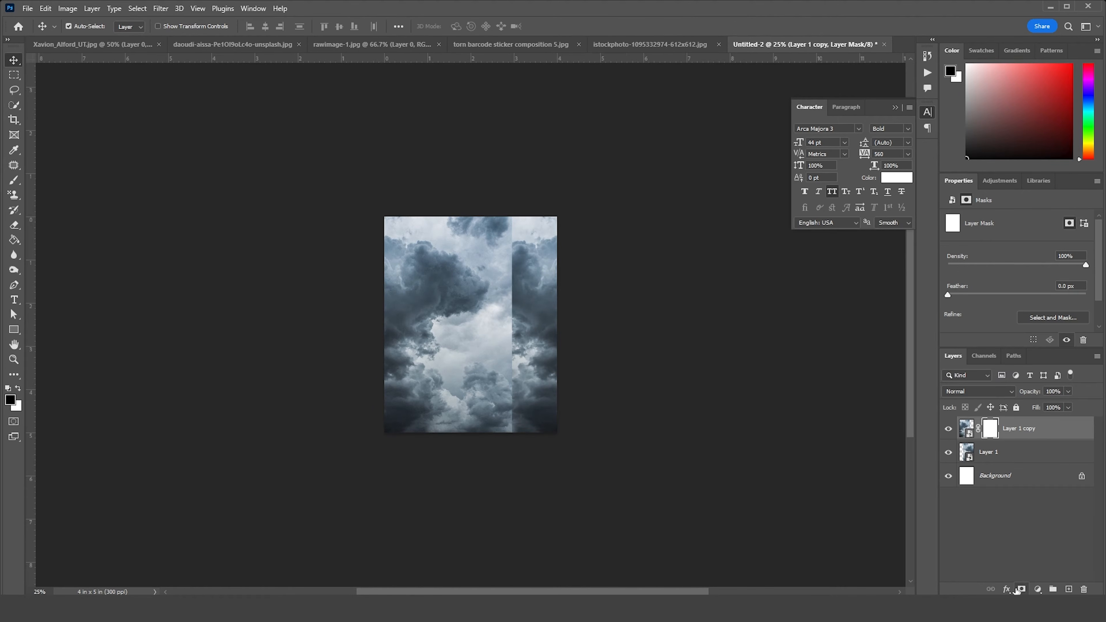
pyautogui.press('b')
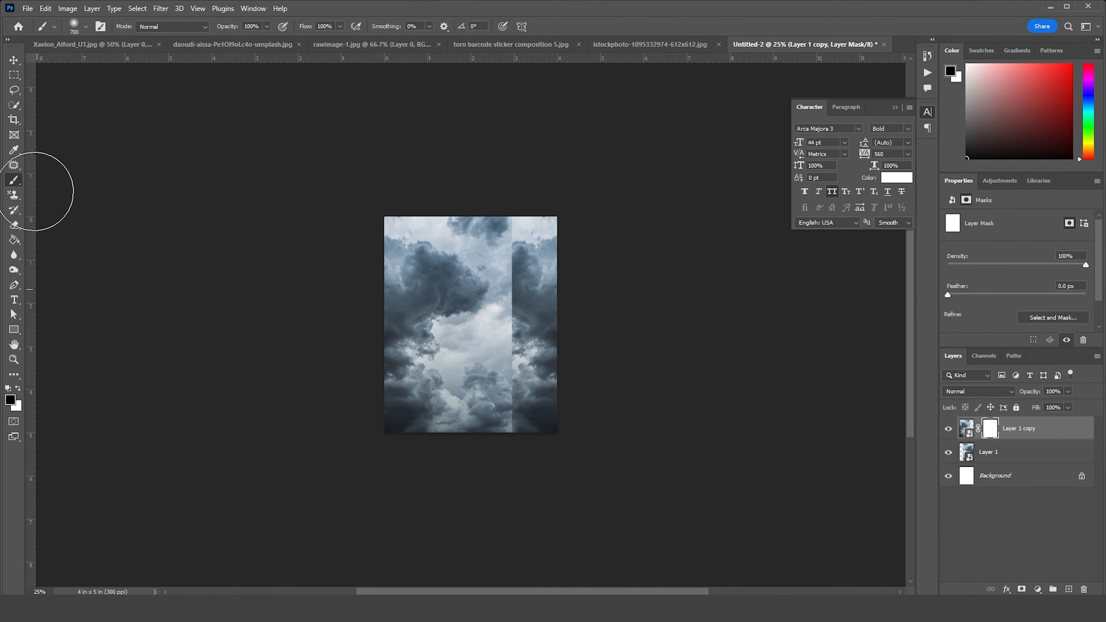
pyautogui.click(83, 36)
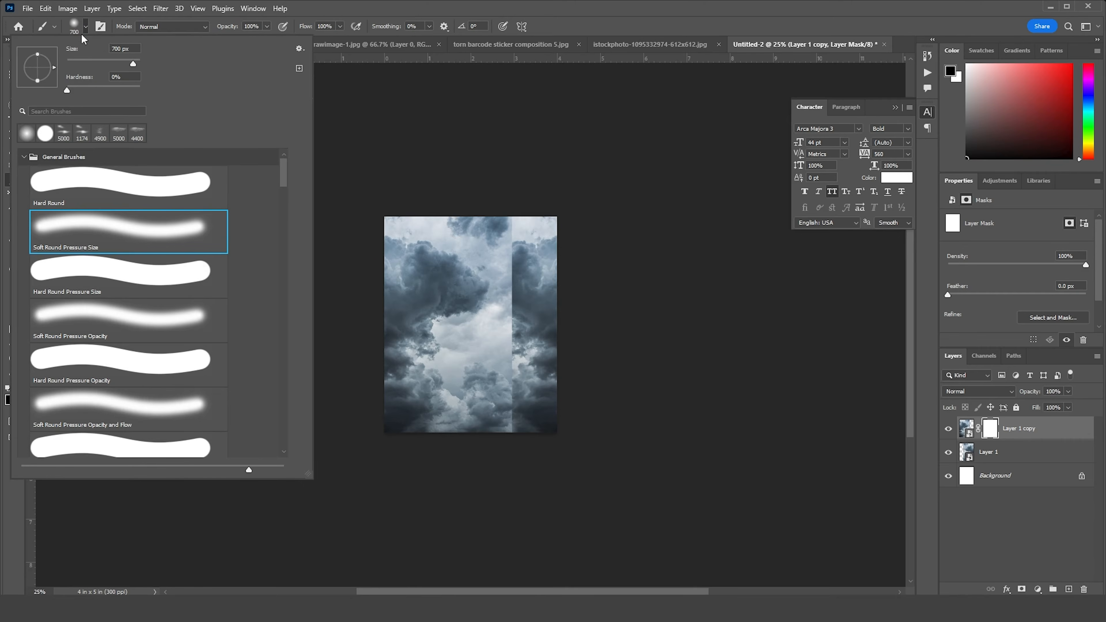
pyautogui.doubleClick(99, 227)
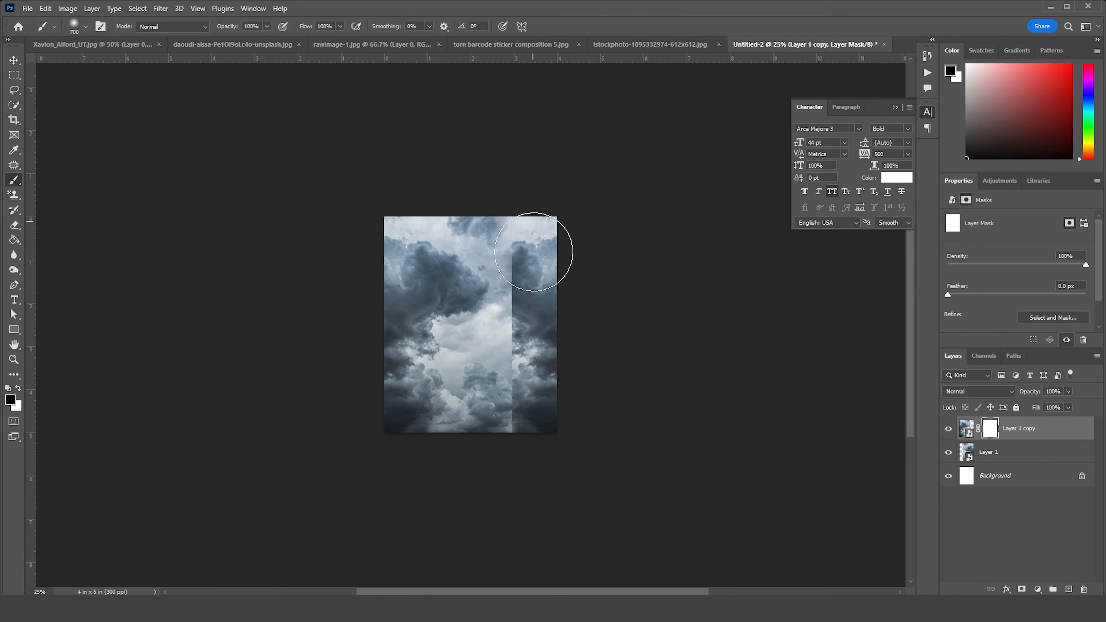
pyautogui.moveTo(530, 262); pyautogui.dragTo(538, 450)
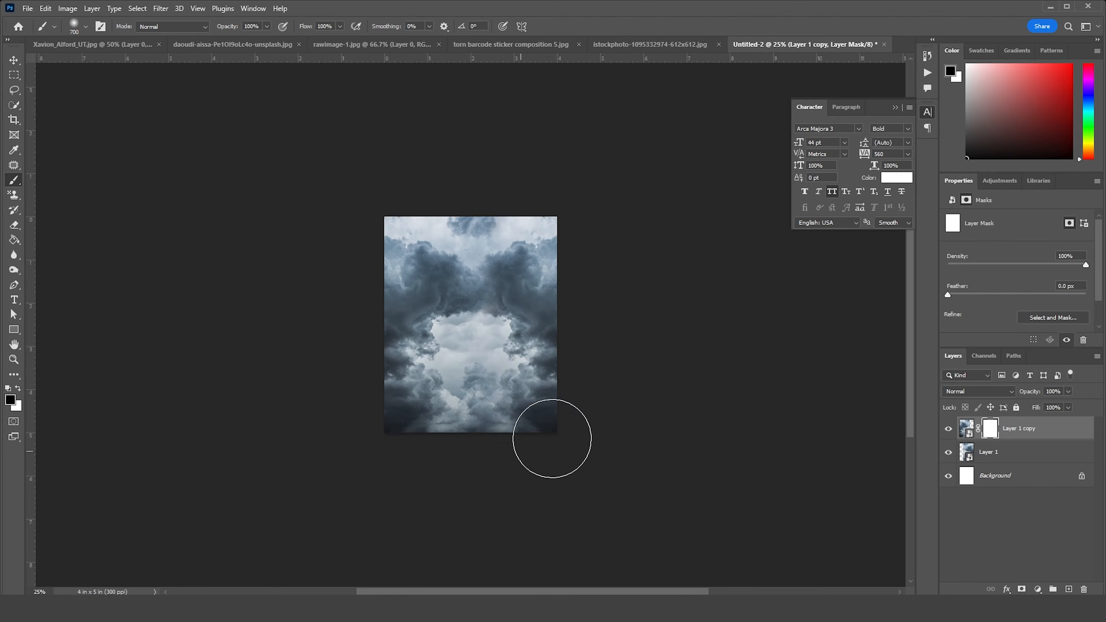
pyautogui.moveTo(548, 322)
pyautogui.mouseDown()
pyautogui.moveTo(534, 461)
pyautogui.moveTo(584, 472)
pyautogui.mouseUp()
pyautogui.hotkey('ctrl', '+')
pyautogui.hotkey('ctrl', '+')
pyautogui.hotkey('ctrl', '+')
pyautogui.hotkey('ctrl', '-')
pyautogui.hotkey('ctrl', '-')
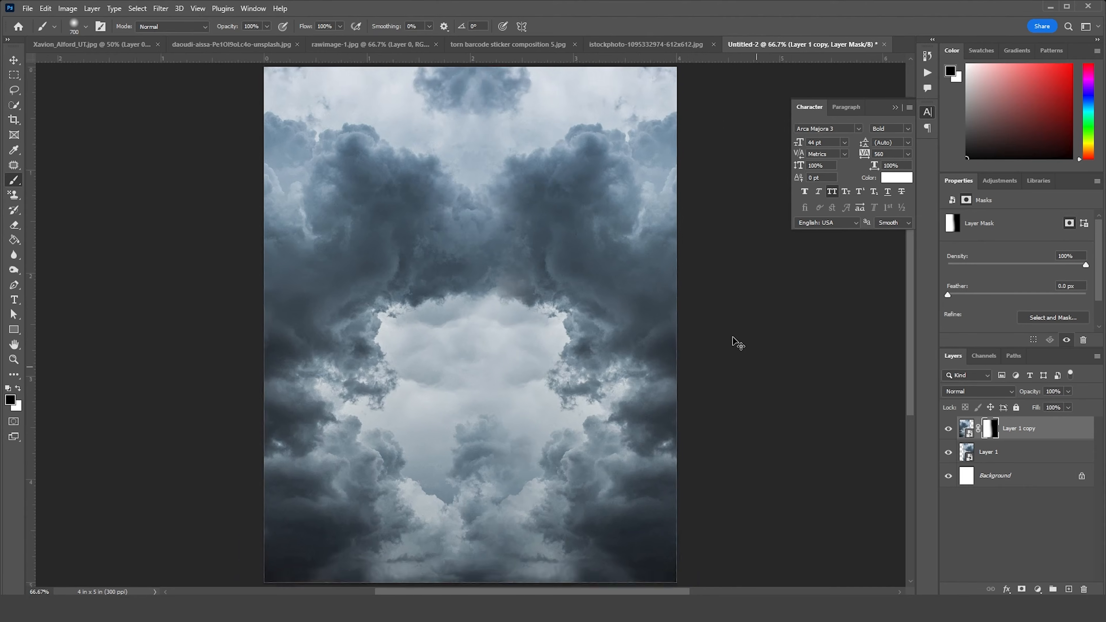
# Bring the cutout of the football player with crossed arms into the cloud document and place it centrally
pyautogui.click(14, 59)
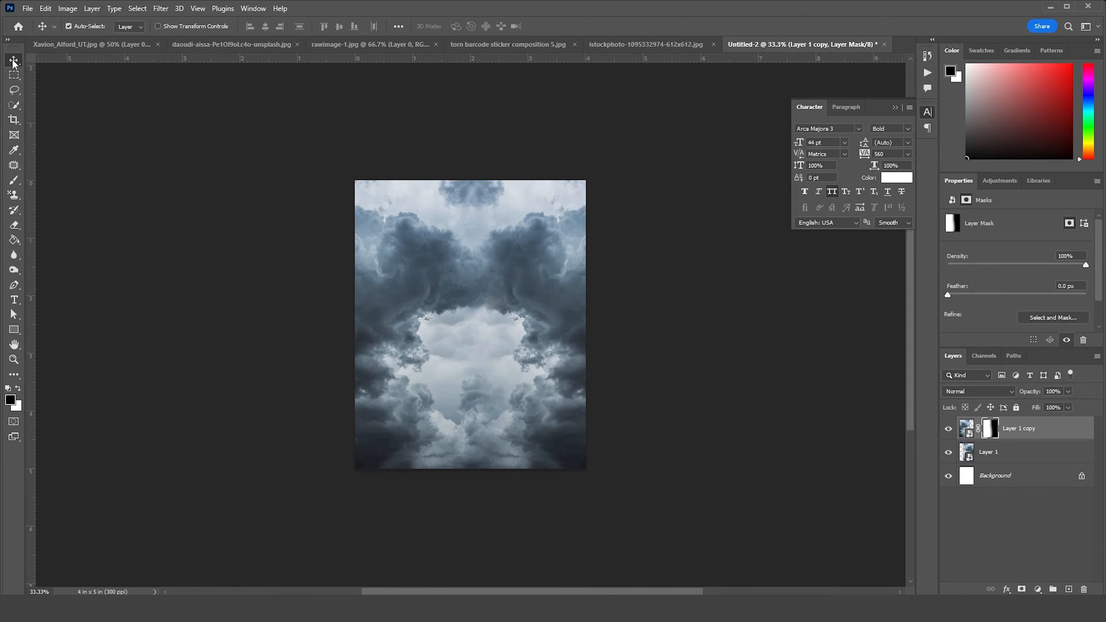
pyautogui.click(251, 44)
pyautogui.click(379, 45)
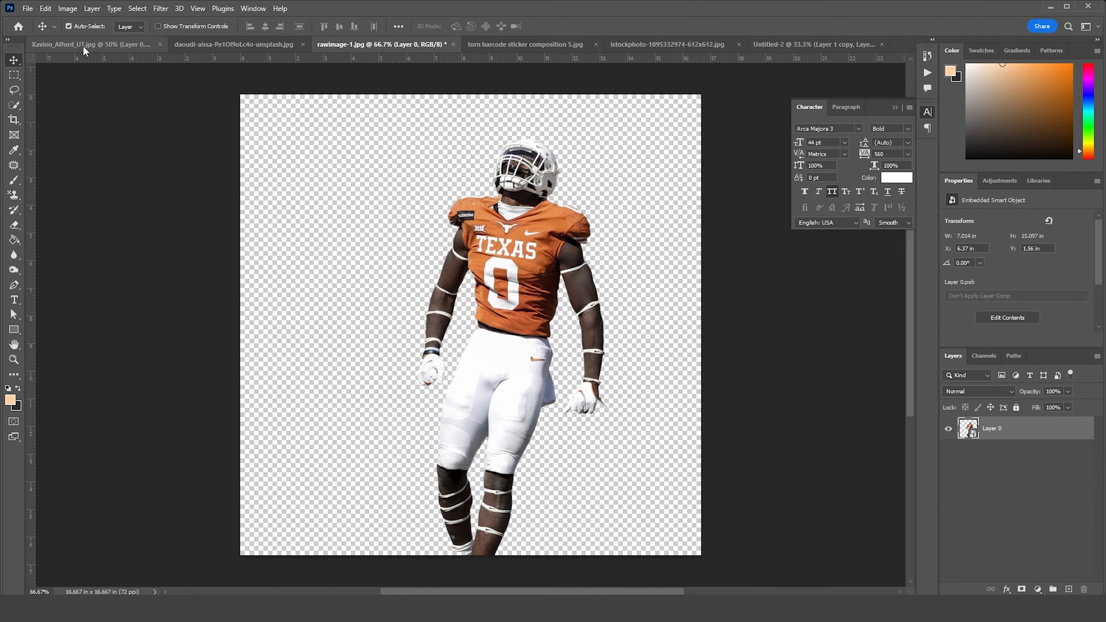
pyautogui.click(85, 44)
pyautogui.moveTo(485, 261); pyautogui.dragTo(825, 48)
pyautogui.moveTo(520, 321); pyautogui.dragTo(496, 337)
# Rotate the player about -1.82°, scale him to about 25.07% and position him in the middle of the canvas
pyautogui.hotkey('ctrl', 't')
pyautogui.moveTo(633, 444); pyautogui.dragTo(654, 457)
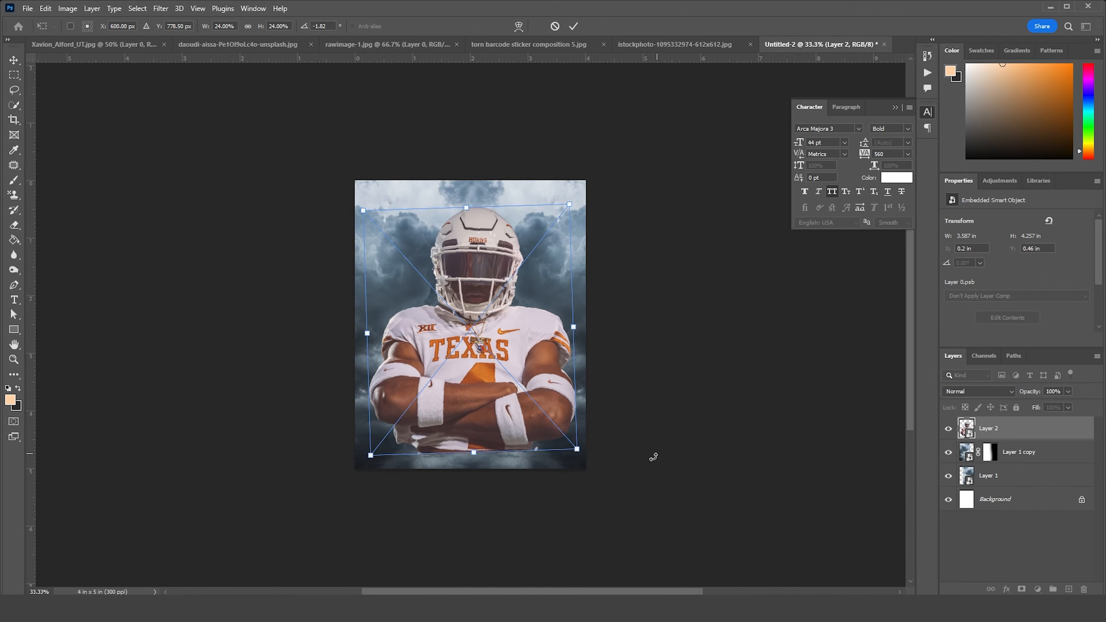
pyautogui.moveTo(578, 452); pyautogui.dragTo(585, 458)
pyautogui.moveTo(546, 428); pyautogui.dragTo(543, 429)
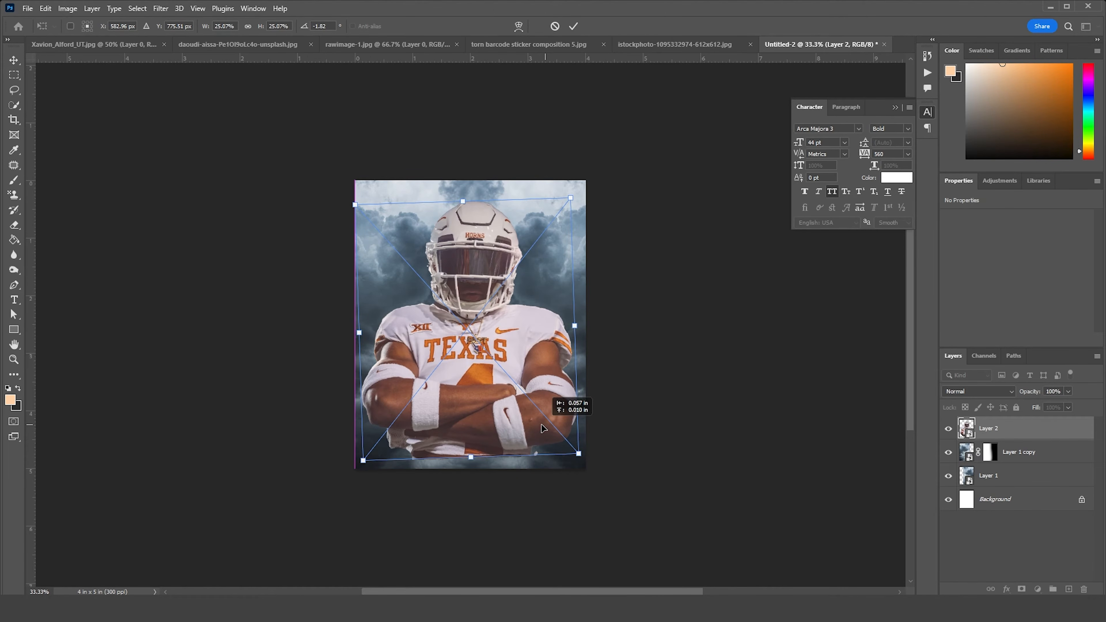
pyautogui.moveTo(542, 429); pyautogui.dragTo(542, 429)
pyautogui.press('Return')
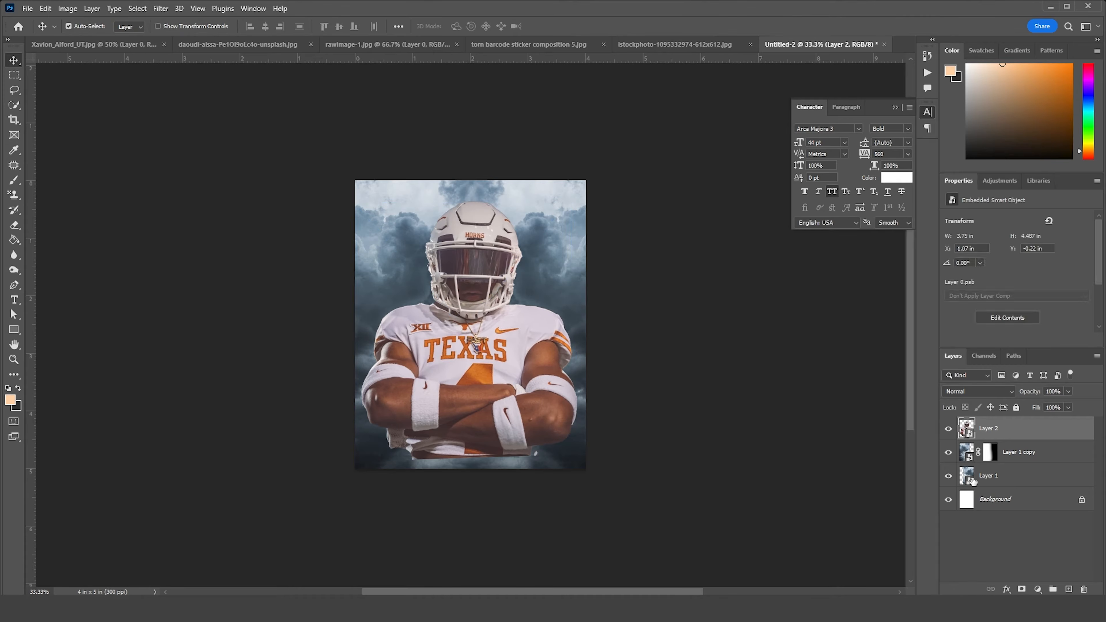
# Enlarge both cloud layers together to about 8.29 x 6.86 inches and reposition them behind the player
pyautogui.click(1002, 476)
pyautogui.keyDown('shift'); pyautogui.click(1015, 453); pyautogui.keyUp('shift')
pyautogui.hotkey('ctrl', 't')
pyautogui.moveTo(660, 481); pyautogui.dragTo(694, 509)
pyautogui.moveTo(652, 449); pyautogui.dragTo(652, 418)
pyautogui.moveTo(695, 479); pyautogui.dragTo(671, 430)
pyautogui.press('Return')
# Merge the two cloud layers into one and rename the merged layer "cloud"
pyautogui.hotkey('ctrl', 'e')
pyautogui.doubleClick(1009, 453)
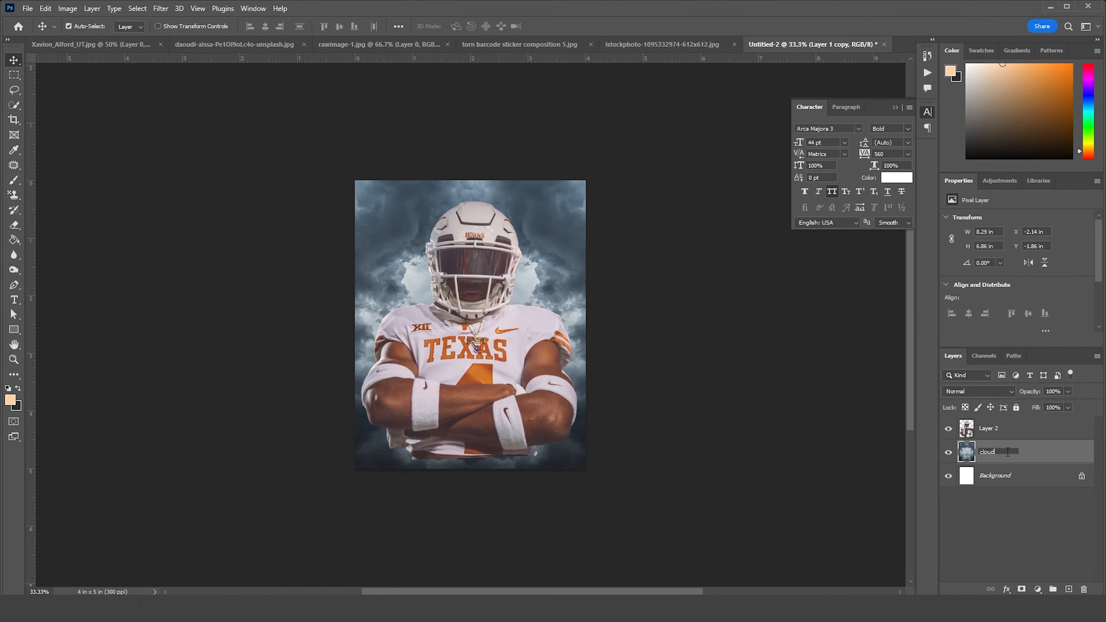
pyautogui.click(956, 430)
# Add a Levels adjustment clipped to the player layer, with input black 5, midtones 0.76 and output white 218
pyautogui.hotkey('ctrl', '+')
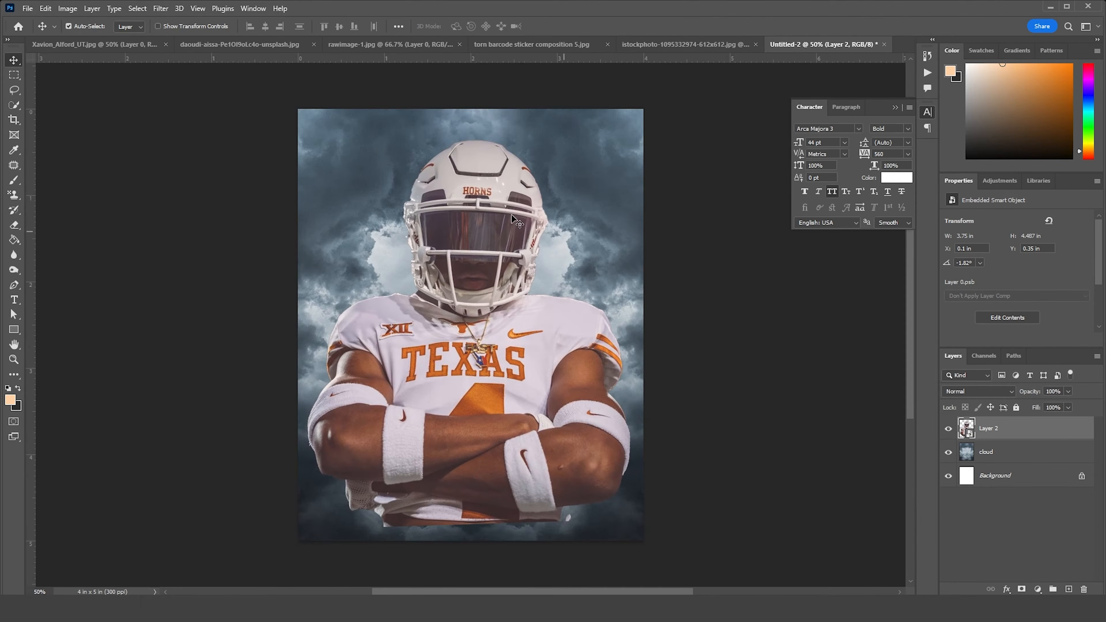
pyautogui.click(1038, 589)
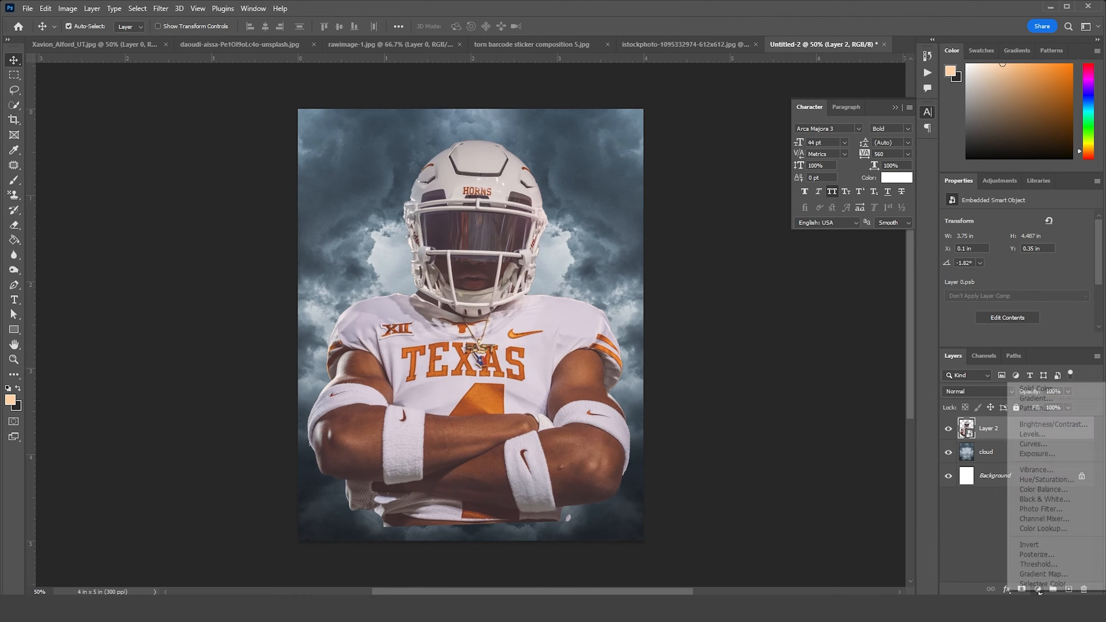
pyautogui.click(1032, 435)
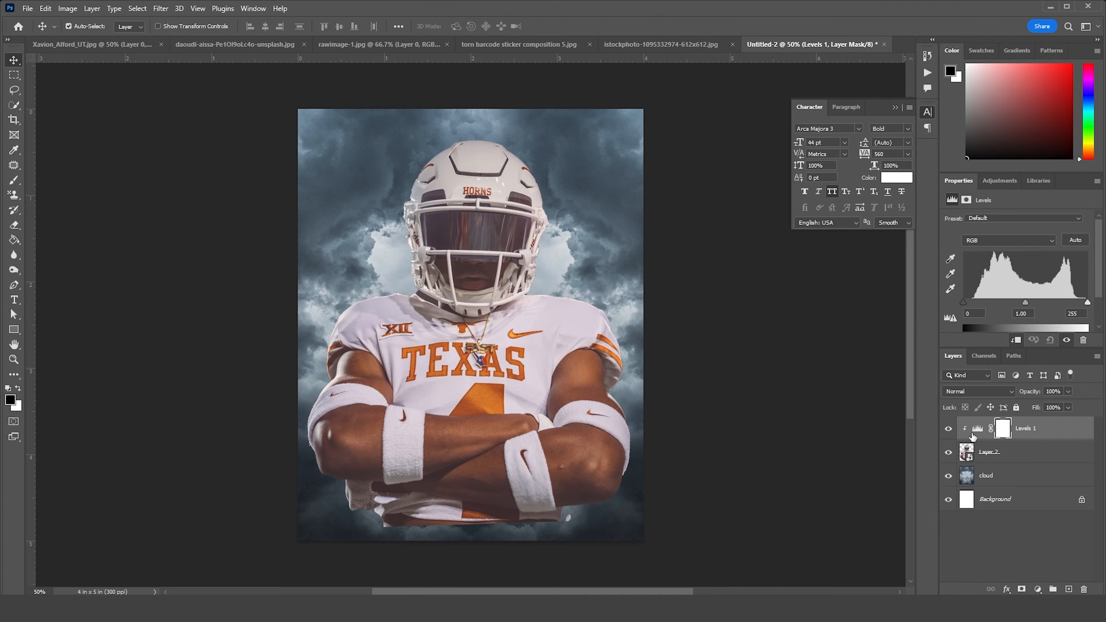
pyautogui.scroll(-2, 1101, 273)
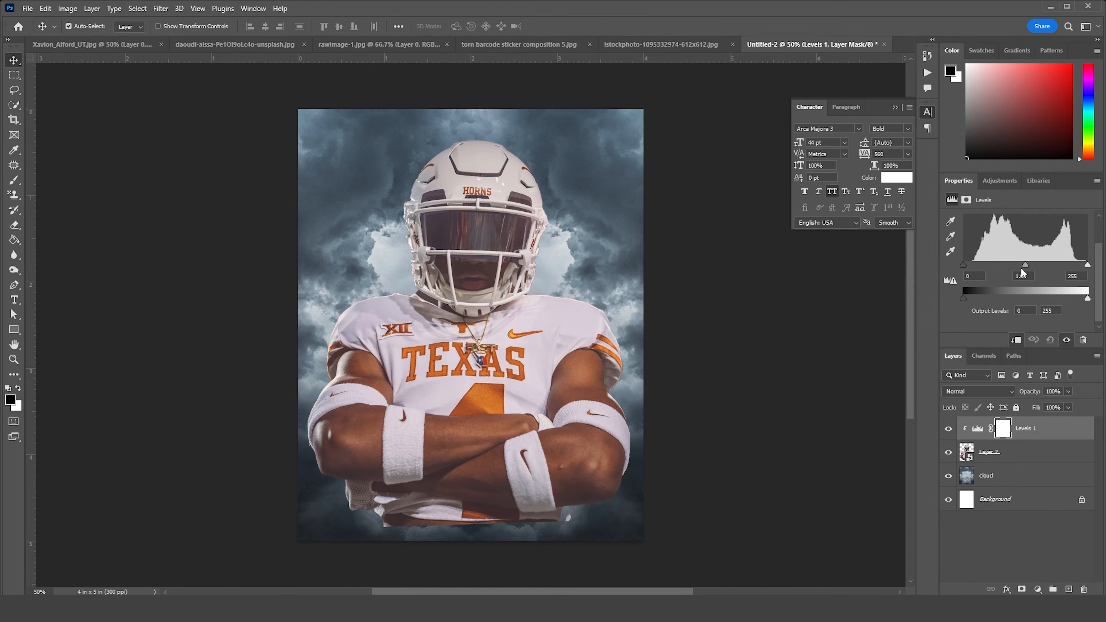
pyautogui.moveTo(1088, 299); pyautogui.dragTo(1063, 299)
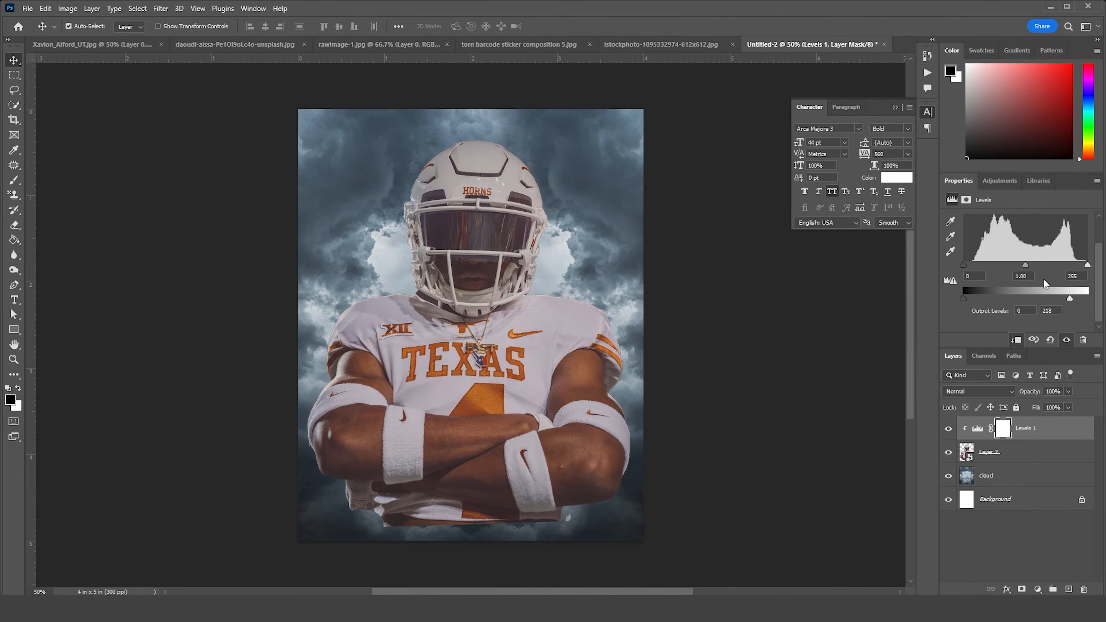
pyautogui.moveTo(1026, 265); pyautogui.dragTo(1037, 266)
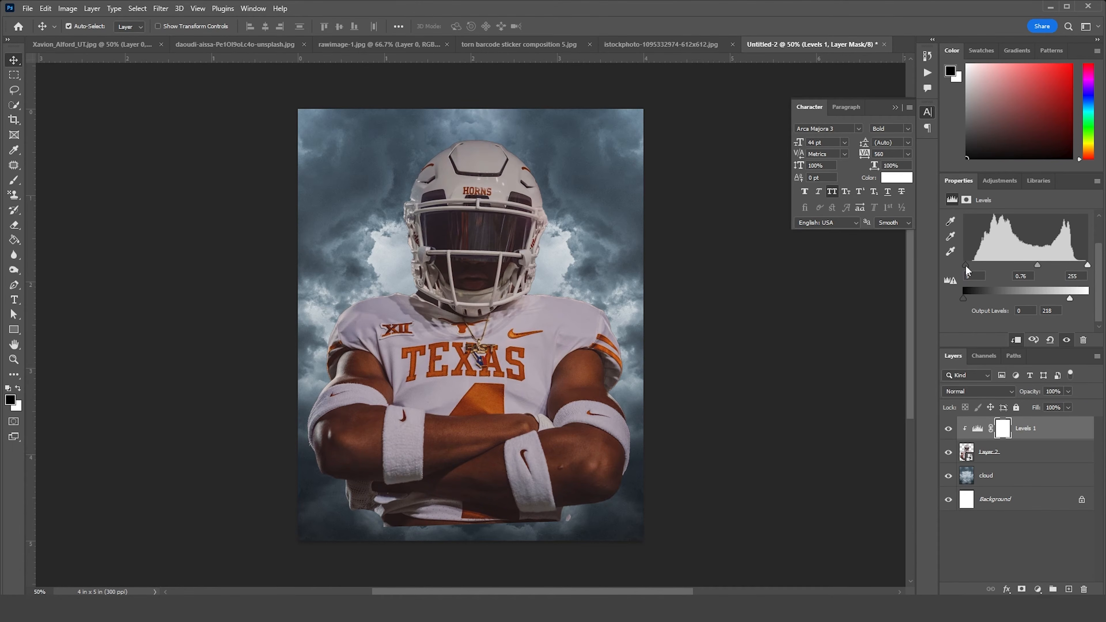
pyautogui.click(975, 429)
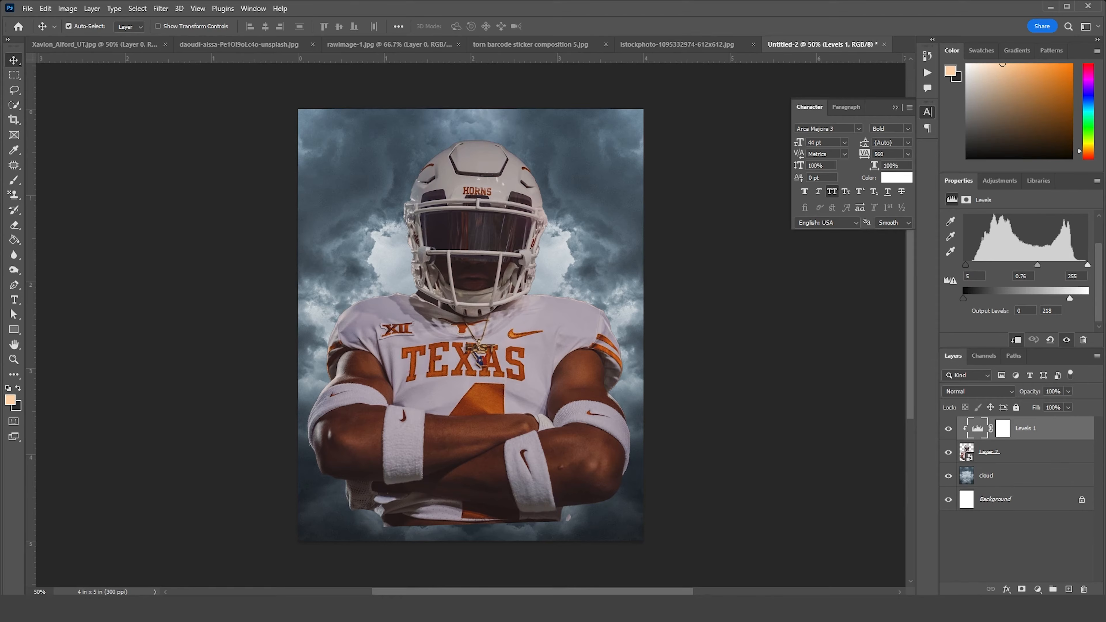
# Add a clipped Exposure adjustment above Levels with exposure +2.22 and gamma correction 1.18, and invert its mask to black
pyautogui.click(1038, 589)
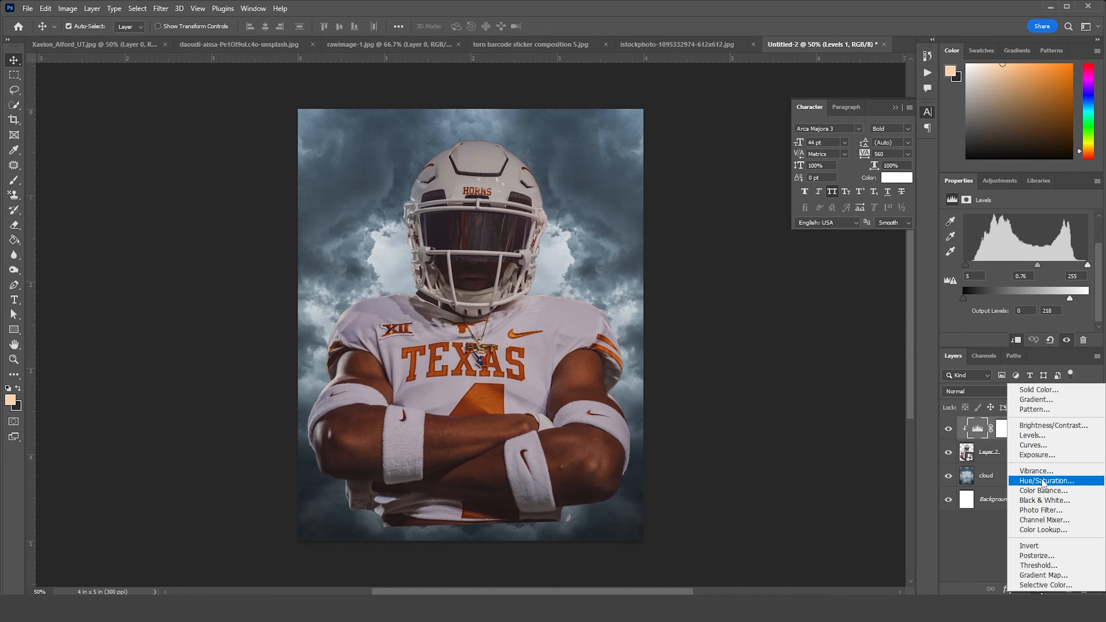
pyautogui.click(1036, 455)
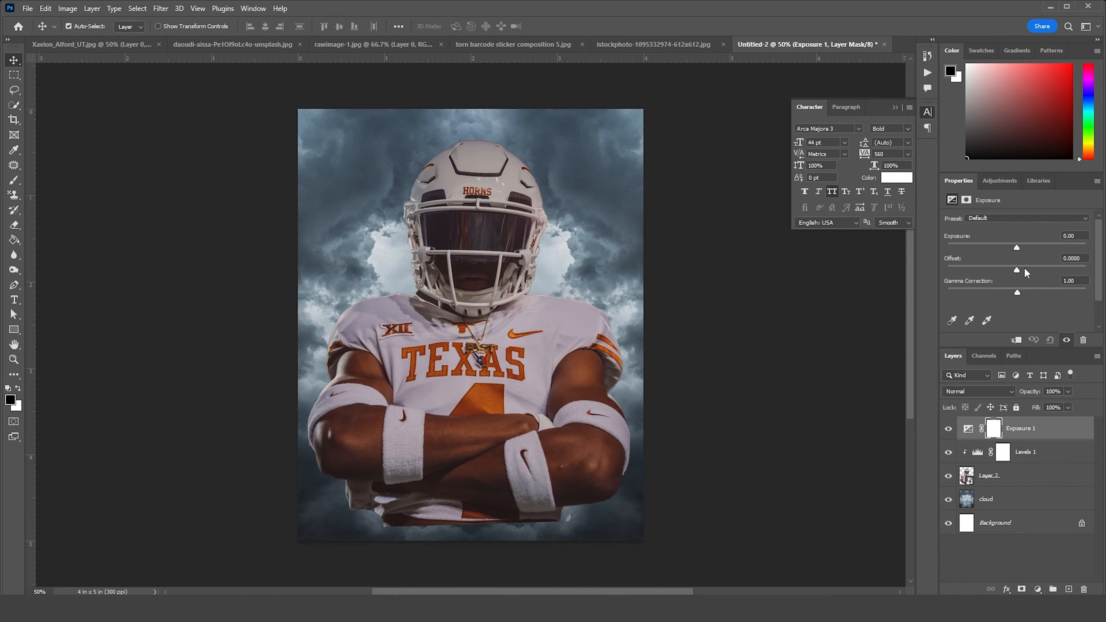
pyautogui.click(1016, 341)
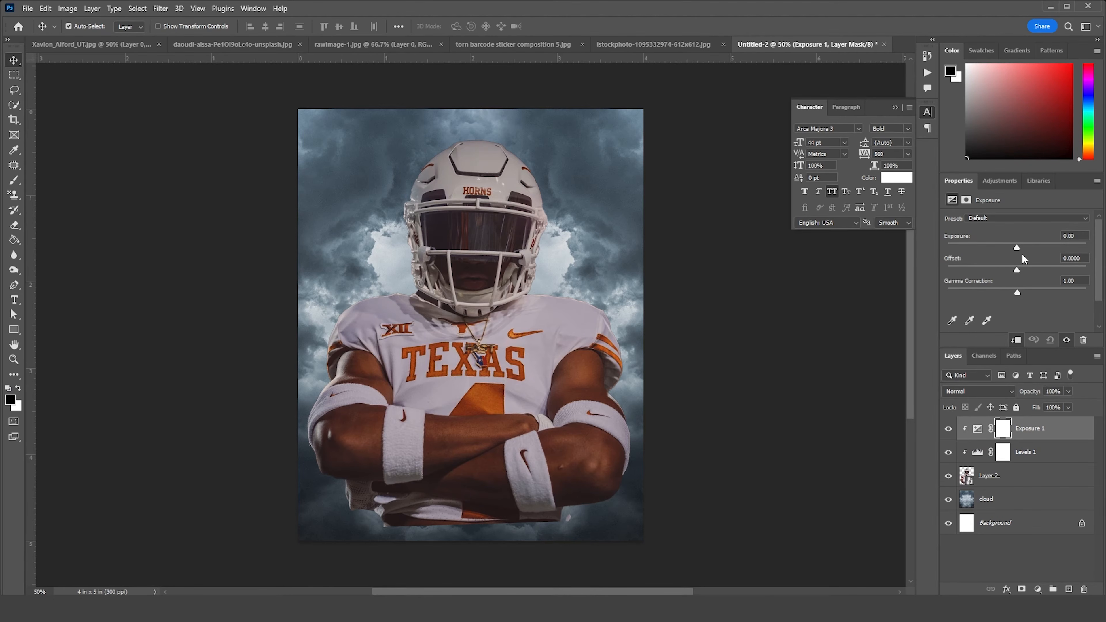
pyautogui.moveTo(1018, 247); pyautogui.dragTo(1012, 291)
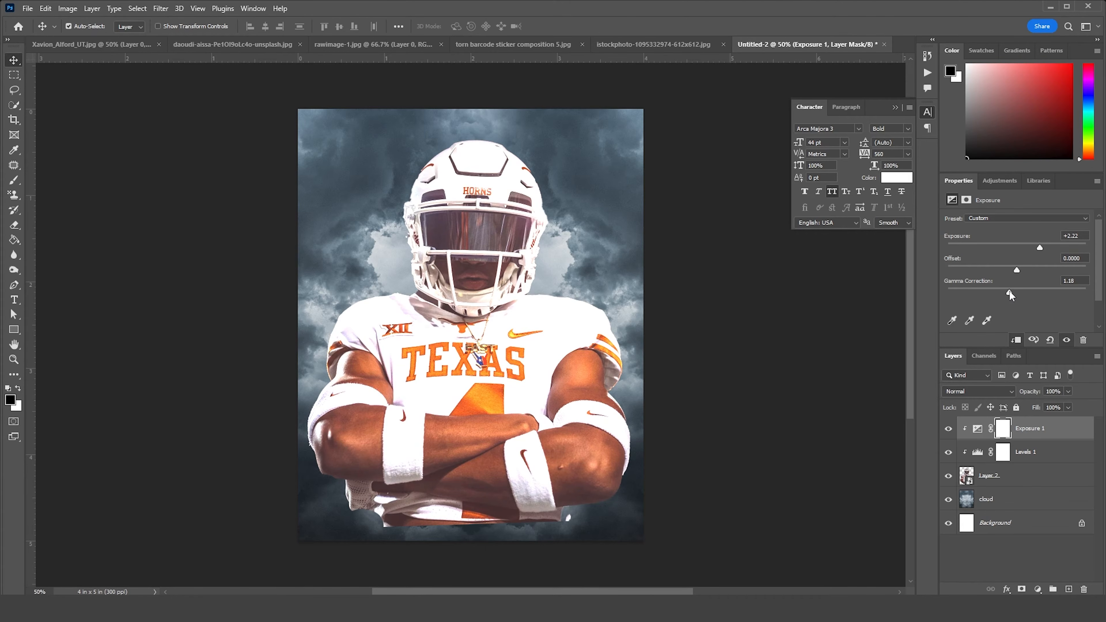
pyautogui.click(1004, 431)
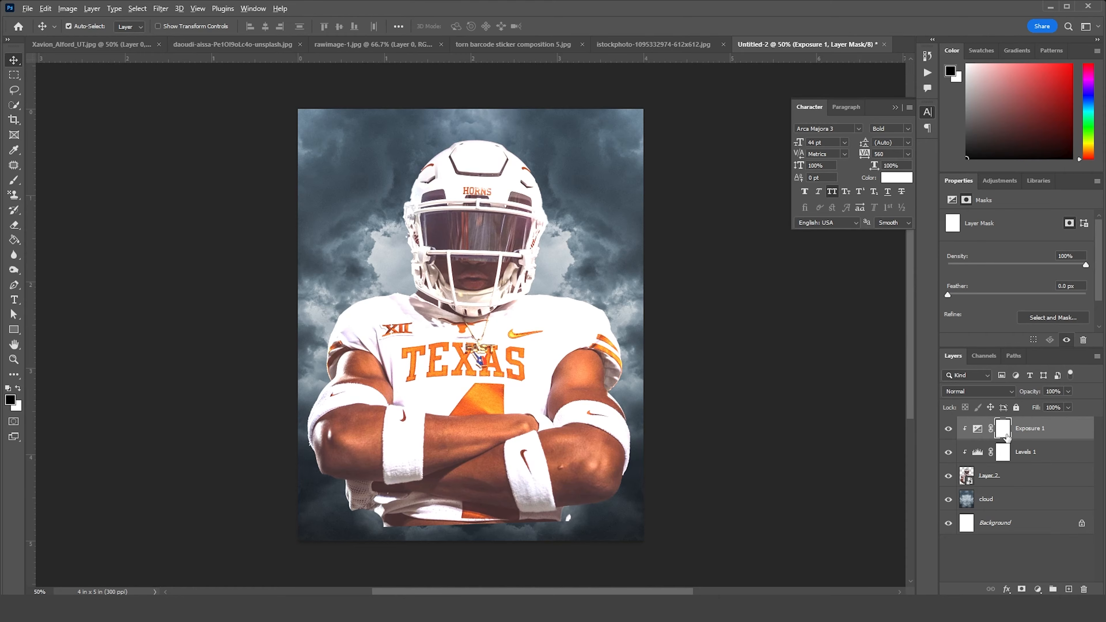
pyautogui.hotkey('ctrl', 'i')
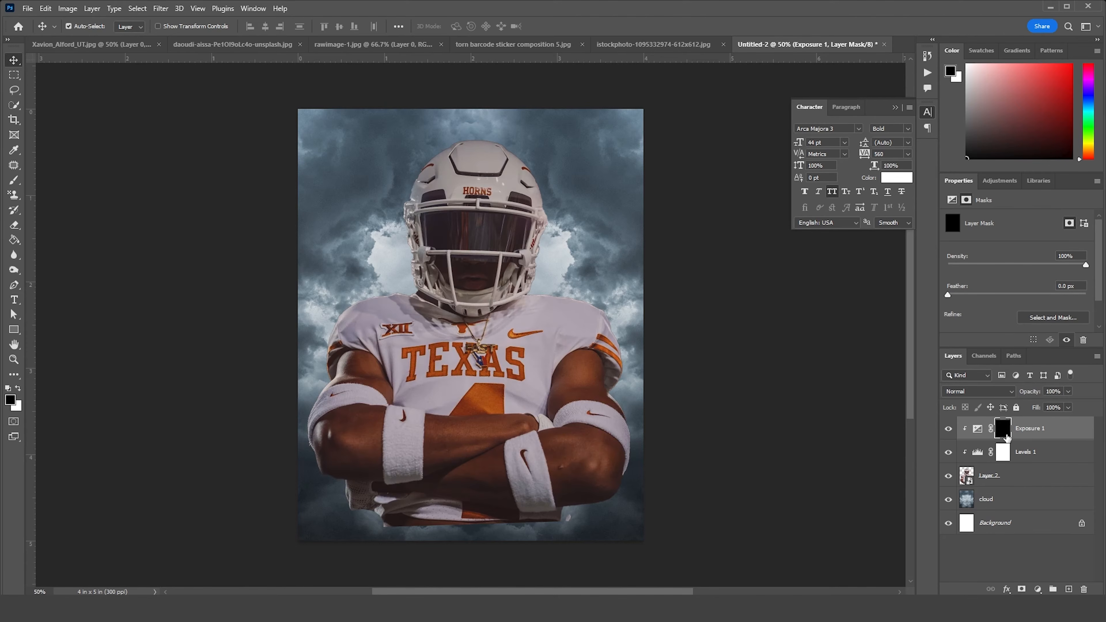
# Paint the Exposure 1 mask white along the left edge of the helmet with a small soft brush
pyautogui.press('b')
pyautogui.click(18, 389)
pyautogui.hotkey('ctrl', '+')
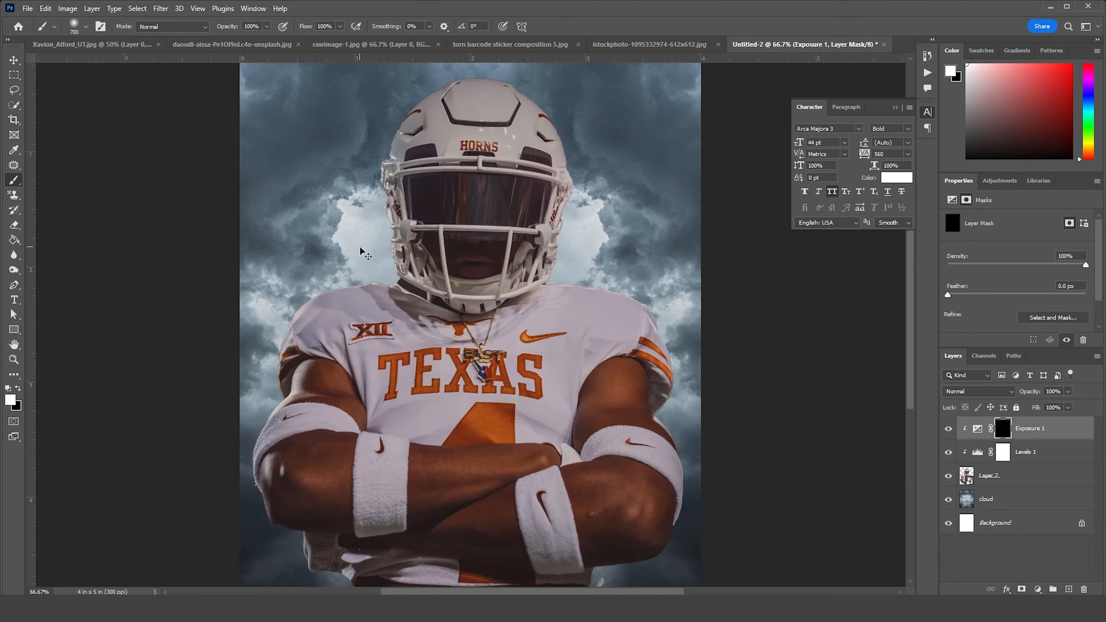
pyautogui.hotkey('ctrl', '+')
pyautogui.hotkey('ctrl', '+')
pyautogui.moveTo(360, 248); pyautogui.dragTo(518, 459)
pyautogui.moveTo(429, 70); pyautogui.dragTo(462, 300)
pyautogui.press('[')
pyautogui.press('[')
pyautogui.press('[')
pyautogui.press('[')
pyautogui.press('[')
pyautogui.press('[')
pyautogui.press('[')
pyautogui.press('[')
pyautogui.press('[')
pyautogui.press('[')
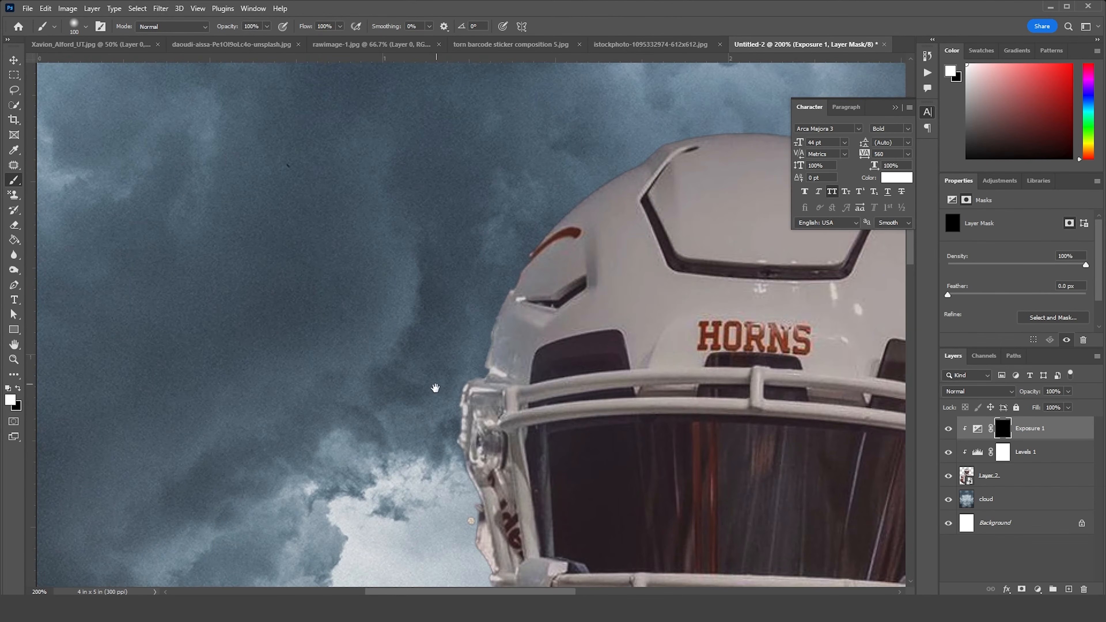
pyautogui.moveTo(437, 386); pyautogui.dragTo(457, 116)
pyautogui.press('[')
pyautogui.press('[')
pyautogui.moveTo(477, 214); pyautogui.dragTo(506, 344)
# Lower the brush opacity to 52% and paint highlights along the helmet's left side and the facemask
pyautogui.click(266, 26)
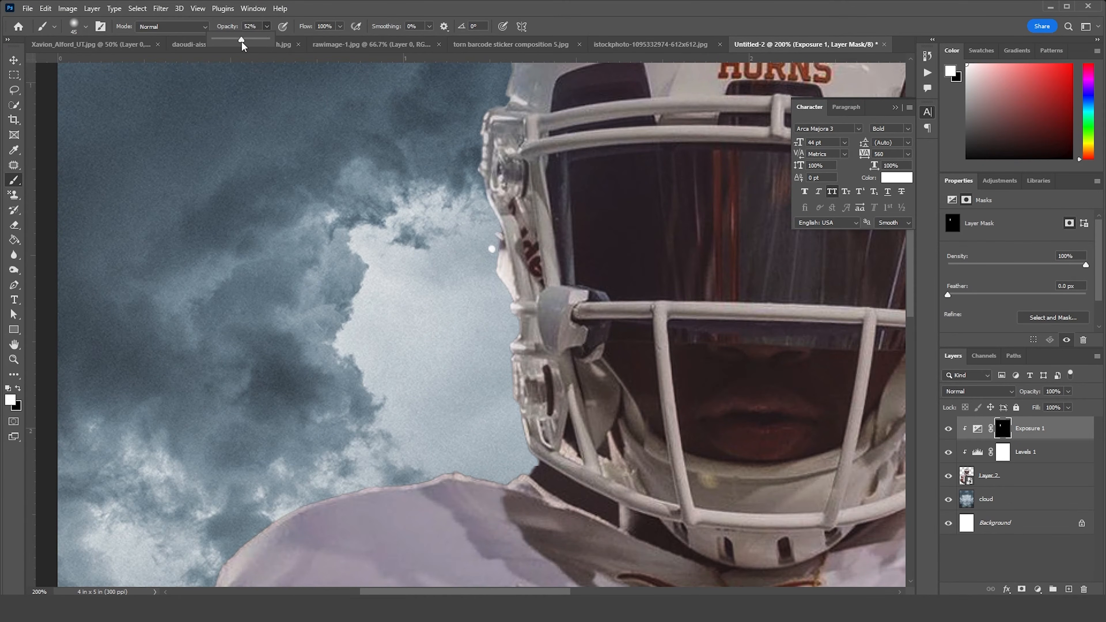
pyautogui.click(488, 308)
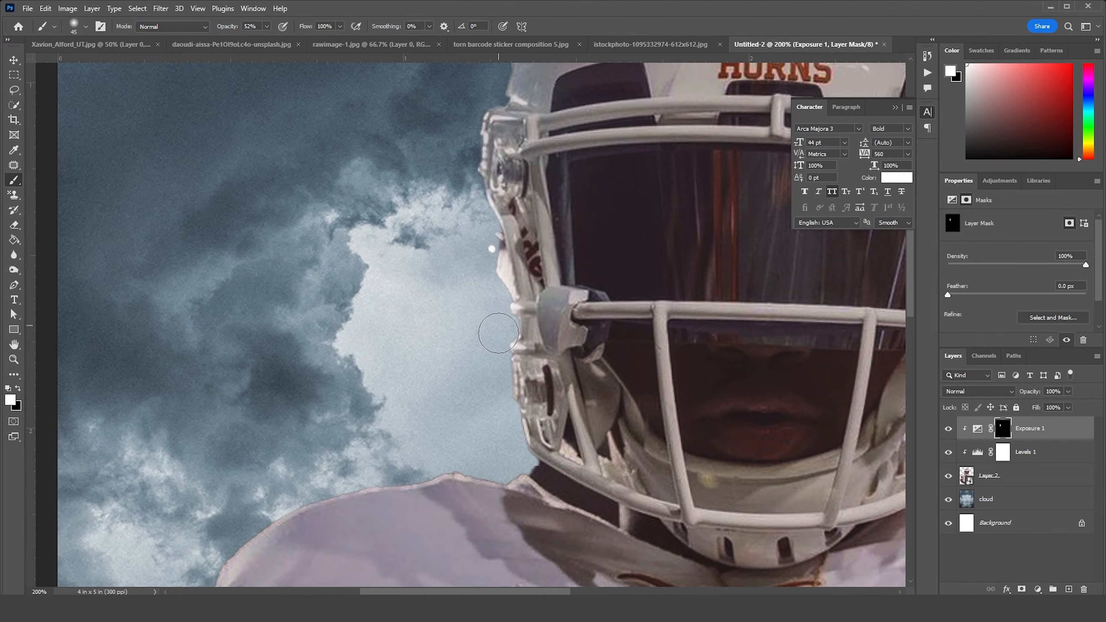
pyautogui.moveTo(491, 456)
pyautogui.mouseDown()
pyautogui.moveTo(538, 324)
pyautogui.moveTo(430, 341)
pyautogui.moveTo(301, 409)
pyautogui.mouseUp()
pyautogui.moveTo(406, 313); pyautogui.dragTo(568, 188)
pyautogui.moveTo(416, 311)
pyautogui.mouseDown()
pyautogui.moveTo(362, 446)
pyautogui.moveTo(427, 204)
pyautogui.mouseUp()
pyautogui.moveTo(425, 220); pyautogui.dragTo(429, 307)
pyautogui.moveTo(493, 110); pyautogui.dragTo(416, 305)
pyautogui.moveTo(416, 305)
pyautogui.mouseDown()
pyautogui.moveTo(460, 226)
pyautogui.moveTo(551, 207)
pyautogui.mouseUp()
pyautogui.moveTo(702, 176)
pyautogui.mouseDown()
pyautogui.moveTo(508, 320)
pyautogui.moveTo(654, 360)
pyautogui.moveTo(703, 393)
pyautogui.moveTo(626, 381)
pyautogui.mouseUp()
# Paint highlights along the facemask bars and the right side of the helmet with a smaller brush
pyautogui.press('[')
pyautogui.press('[')
pyautogui.press('[')
pyautogui.press('[')
pyautogui.press('[')
pyautogui.press('[')
pyautogui.moveTo(797, 335); pyautogui.dragTo(435, 421)
pyautogui.moveTo(675, 187)
pyautogui.mouseDown()
pyautogui.moveTo(620, 407)
pyautogui.moveTo(469, 262)
pyautogui.mouseUp()
pyautogui.moveTo(459, 271)
pyautogui.mouseDown()
pyautogui.moveTo(527, 268)
pyautogui.moveTo(786, 361)
pyautogui.mouseUp()
pyautogui.moveTo(789, 411); pyautogui.dragTo(621, 209)
pyautogui.moveTo(642, 221)
pyautogui.mouseDown()
pyautogui.moveTo(677, 314)
pyautogui.moveTo(648, 427)
pyautogui.mouseUp()
pyautogui.moveTo(542, 77); pyautogui.dragTo(725, 366)
pyautogui.moveTo(577, 359); pyautogui.dragTo(501, 303)
pyautogui.moveTo(507, 244); pyautogui.dragTo(505, 361)
pyautogui.moveTo(513, 349); pyautogui.dragTo(562, 186)
pyautogui.moveTo(547, 131)
pyautogui.mouseDown()
pyautogui.moveTo(593, 311)
pyautogui.moveTo(585, 261)
pyautogui.mouseUp()
pyautogui.moveTo(588, 218); pyautogui.dragTo(635, 156)
pyautogui.moveTo(619, 281); pyautogui.dragTo(595, 268)
pyautogui.moveTo(605, 304)
pyautogui.mouseDown()
pyautogui.moveTo(582, 419)
pyautogui.moveTo(640, 218)
pyautogui.mouseUp()
# Reduce the brush opacity to 21% and paint soft highlights on the lower facemask bars and chin area
pyautogui.click(266, 27)
pyautogui.moveTo(262, 41); pyautogui.dragTo(247, 42)
pyautogui.moveTo(619, 215); pyautogui.dragTo(634, 264)
pyautogui.moveTo(631, 276)
pyautogui.mouseDown()
pyautogui.moveTo(633, 229)
pyautogui.moveTo(635, 277)
pyautogui.mouseUp()
pyautogui.moveTo(605, 323)
pyautogui.mouseDown()
pyautogui.moveTo(599, 347)
pyautogui.moveTo(614, 313)
pyautogui.mouseUp()
pyautogui.moveTo(521, 282); pyautogui.dragTo(484, 438)
pyautogui.press(']')
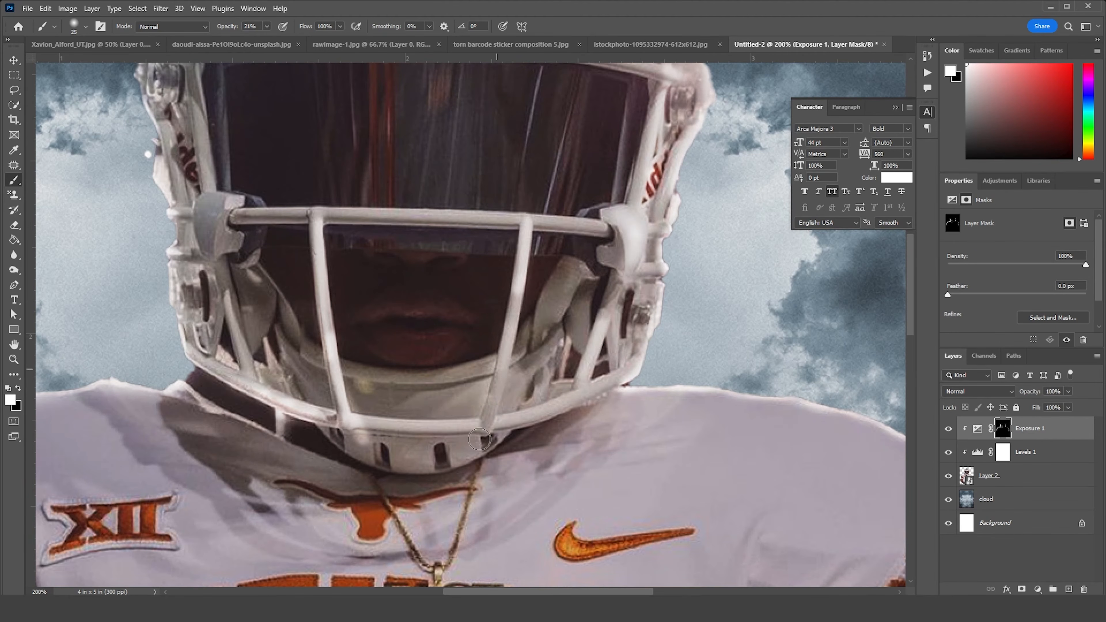
pyautogui.moveTo(360, 424); pyautogui.dragTo(473, 428)
pyautogui.moveTo(401, 460); pyautogui.dragTo(482, 451)
pyautogui.moveTo(240, 445); pyautogui.dragTo(571, 199)
# Paint soft highlights on the jersey's left shoulder, the sleeve and the left upper arm
pyautogui.moveTo(360, 271); pyautogui.dragTo(399, 446)
pyautogui.moveTo(424, 351); pyautogui.dragTo(427, 509)
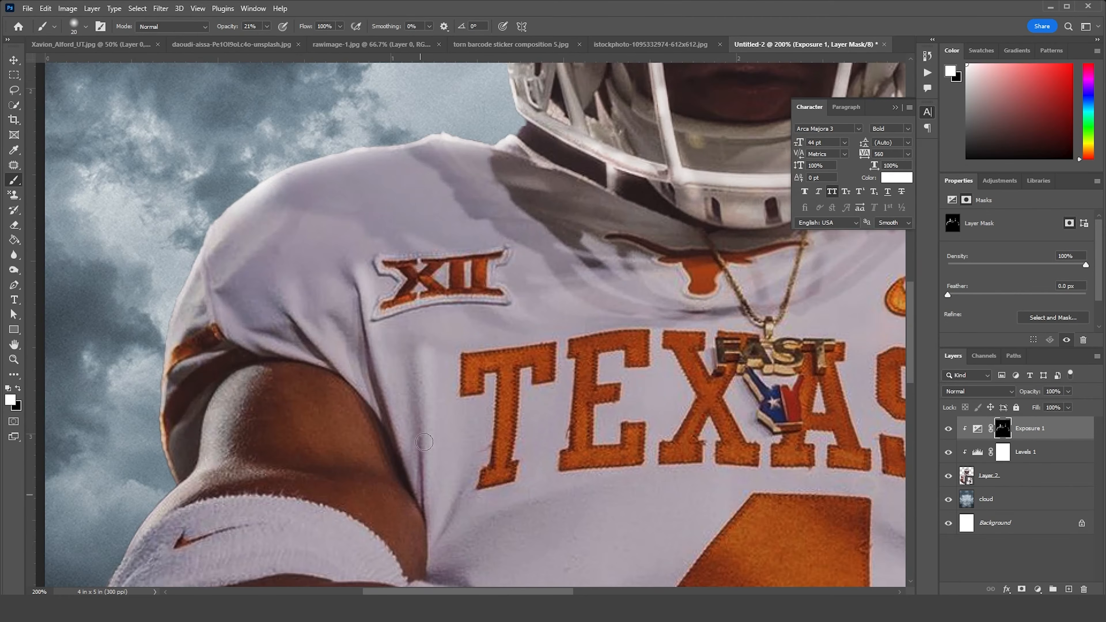
pyautogui.moveTo(423, 442); pyautogui.dragTo(429, 530)
pyautogui.moveTo(285, 312); pyautogui.dragTo(317, 348)
pyautogui.moveTo(379, 428); pyautogui.dragTo(306, 311)
pyautogui.moveTo(229, 280); pyautogui.dragTo(346, 402)
pyautogui.moveTo(395, 461); pyautogui.dragTo(264, 211)
# Paint highlights on the crossed forearms and the right elbow, enlarging the brush to 45 px
pyautogui.moveTo(405, 333)
pyautogui.mouseDown()
pyautogui.moveTo(734, 298)
pyautogui.moveTo(759, 307)
pyautogui.mouseUp()
pyautogui.moveTo(780, 331); pyautogui.dragTo(513, 249)
pyautogui.moveTo(741, 397); pyautogui.dragTo(799, 400)
pyautogui.moveTo(586, 280); pyautogui.dragTo(683, 267)
pyautogui.moveTo(601, 393)
pyautogui.mouseDown()
pyautogui.moveTo(693, 348)
pyautogui.moveTo(786, 363)
pyautogui.mouseUp()
pyautogui.press(']')
pyautogui.press(']')
pyautogui.press(']')
pyautogui.press(']')
pyautogui.press(']')
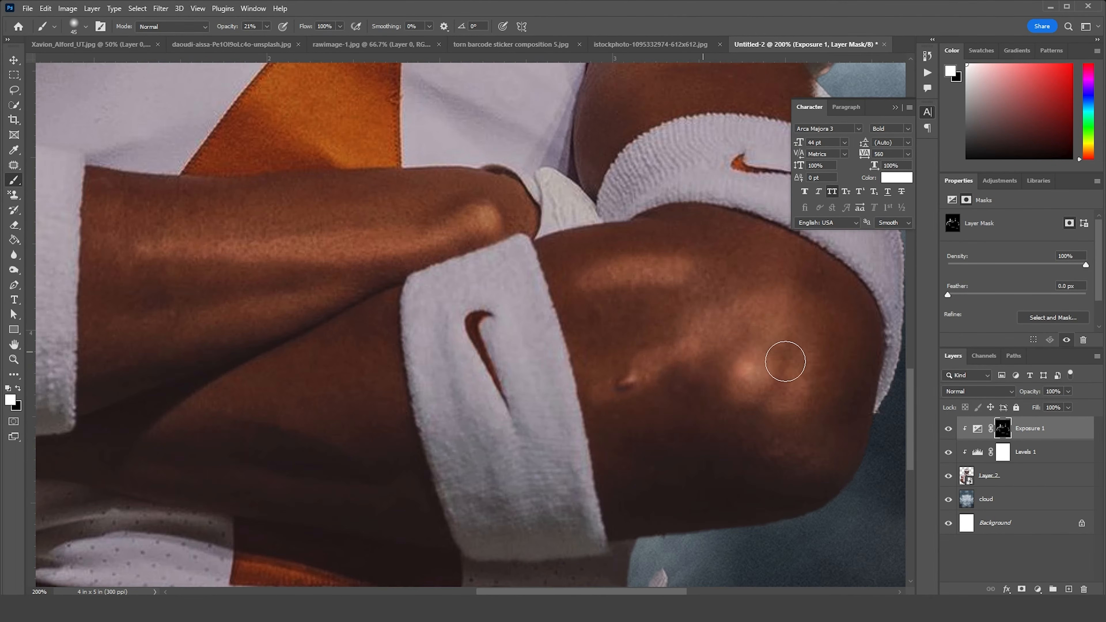
# Build up highlights on the forearms, the orange jersey number and the wristbands with the 45 px brush
pyautogui.moveTo(538, 207); pyautogui.dragTo(742, 352)
pyautogui.moveTo(653, 307); pyautogui.dragTo(436, 303)
pyautogui.moveTo(392, 349); pyautogui.dragTo(629, 292)
pyautogui.moveTo(497, 309); pyautogui.dragTo(486, 349)
pyautogui.moveTo(412, 262); pyautogui.dragTo(414, 333)
pyautogui.moveTo(401, 237)
pyautogui.mouseDown()
pyautogui.moveTo(420, 361)
pyautogui.moveTo(475, 288)
pyautogui.mouseUp()
pyautogui.moveTo(336, 203)
pyautogui.mouseDown()
pyautogui.moveTo(484, 322)
pyautogui.moveTo(424, 289)
pyautogui.mouseUp()
pyautogui.moveTo(810, 301); pyautogui.dragTo(361, 241)
pyautogui.moveTo(435, 207); pyautogui.dragTo(417, 247)
pyautogui.moveTo(479, 223); pyautogui.dragTo(538, 292)
pyautogui.moveTo(687, 170); pyautogui.dragTo(467, 295)
pyautogui.moveTo(623, 222); pyautogui.dragTo(658, 320)
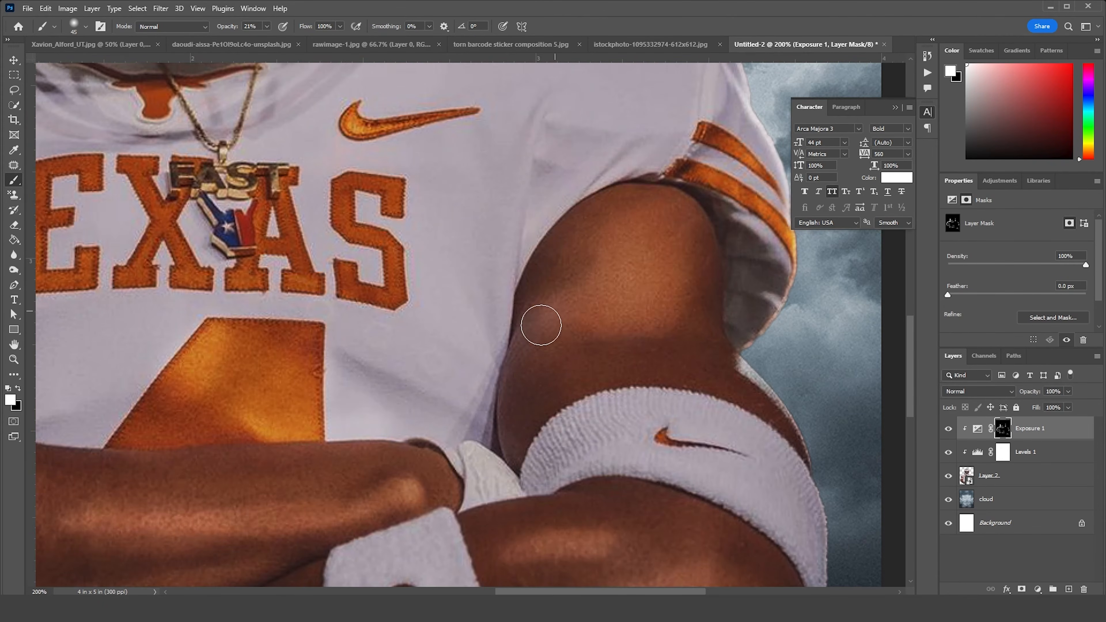
# Paint highlights on the right upper arm and the adjoining sleeve
pyautogui.moveTo(572, 307); pyautogui.dragTo(545, 334)
pyautogui.moveTo(691, 308); pyautogui.dragTo(524, 324)
pyautogui.moveTo(529, 188); pyautogui.dragTo(610, 252)
pyautogui.moveTo(573, 447)
pyautogui.mouseDown()
pyautogui.moveTo(573, 255)
pyautogui.moveTo(616, 329)
pyautogui.mouseUp()
pyautogui.moveTo(627, 362)
pyautogui.mouseDown()
pyautogui.moveTo(487, 230)
pyautogui.moveTo(614, 283)
pyautogui.mouseUp()
pyautogui.moveTo(370, 153); pyautogui.dragTo(599, 349)
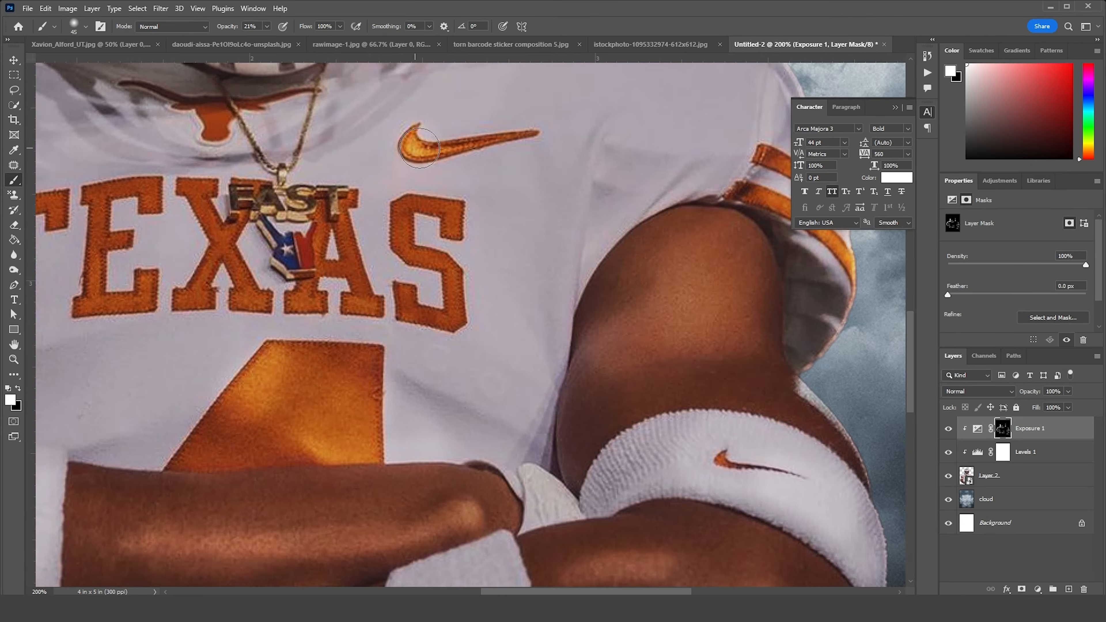
# Paint highlights over the Nike logo, the TEXAS lettering and the necklace on the jersey's chest
pyautogui.moveTo(414, 150); pyautogui.dragTo(504, 137)
pyautogui.moveTo(505, 144); pyautogui.dragTo(646, 143)
pyautogui.moveTo(566, 219); pyautogui.dragTo(586, 308)
pyautogui.moveTo(440, 259)
pyautogui.mouseDown()
pyautogui.moveTo(464, 236)
pyautogui.moveTo(492, 273)
pyautogui.mouseUp()
pyautogui.moveTo(340, 213); pyautogui.dragTo(379, 285)
pyautogui.moveTo(289, 289); pyautogui.dragTo(238, 204)
pyautogui.moveTo(196, 256); pyautogui.dragTo(446, 257)
pyautogui.moveTo(443, 211); pyautogui.dragTo(383, 222)
pyautogui.moveTo(389, 137)
pyautogui.mouseDown()
pyautogui.moveTo(307, 150)
pyautogui.moveTo(287, 275)
pyautogui.mouseUp()
pyautogui.moveTo(266, 279); pyautogui.dragTo(257, 217)
pyautogui.moveTo(205, 170); pyautogui.dragTo(122, 252)
# Compare the whole poster with the Exposure 1 adjustment hidden and shown
pyautogui.hotkey('ctrl', '-')
pyautogui.hotkey('ctrl', '-')
pyautogui.hotkey('ctrl', '-')
pyautogui.hotkey('ctrl', '-')
pyautogui.hotkey('ctrl', '-')
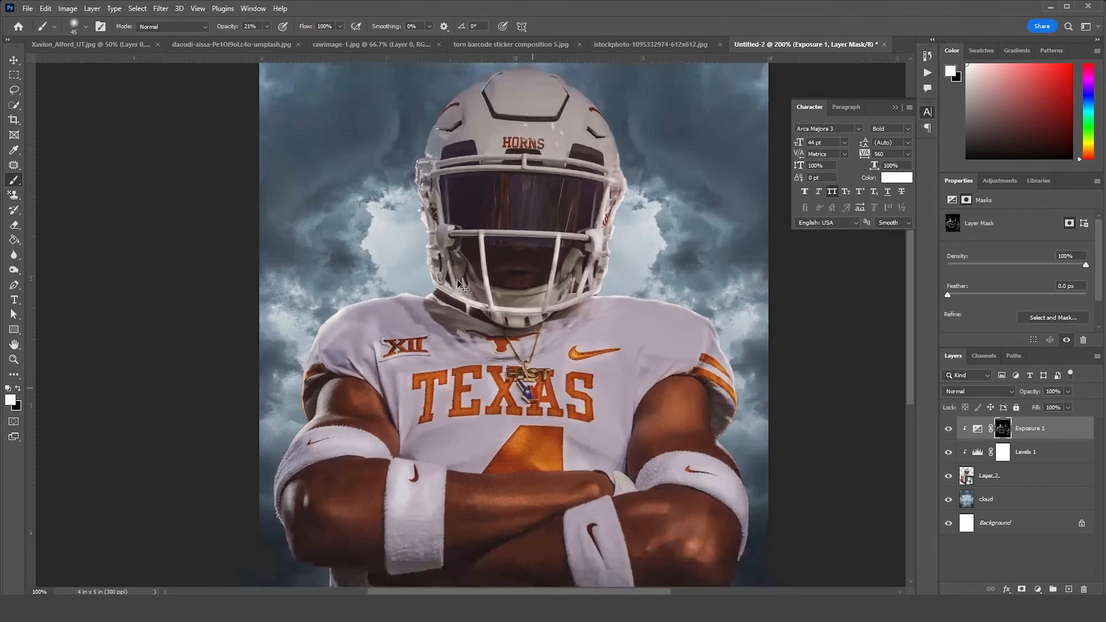
pyautogui.hotkey('ctrl', '+')
# Paint highlights on the helmet front around the HORNS lettering and along the upper facemask bars
pyautogui.hotkey('ctrl', '+')
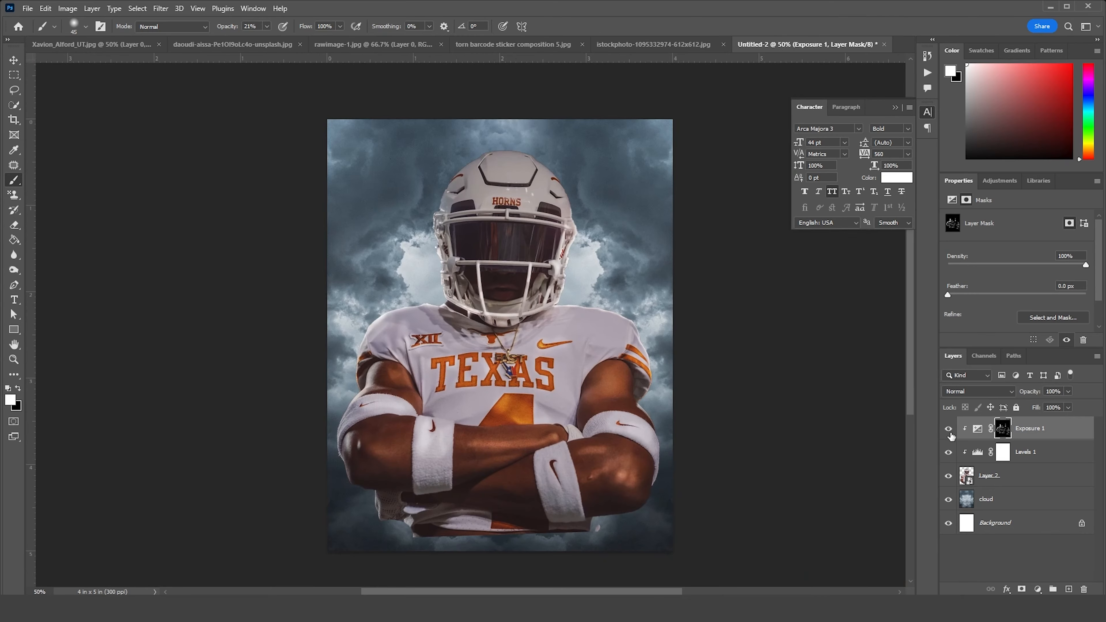
pyautogui.click(948, 429)
pyautogui.click(949, 429)
pyautogui.moveTo(521, 228); pyautogui.dragTo(544, 291)
pyautogui.hotkey('ctrl', '+')
pyautogui.hotkey('ctrl', '+')
pyautogui.hotkey('ctrl', '+')
pyautogui.hotkey('ctrl', '+')
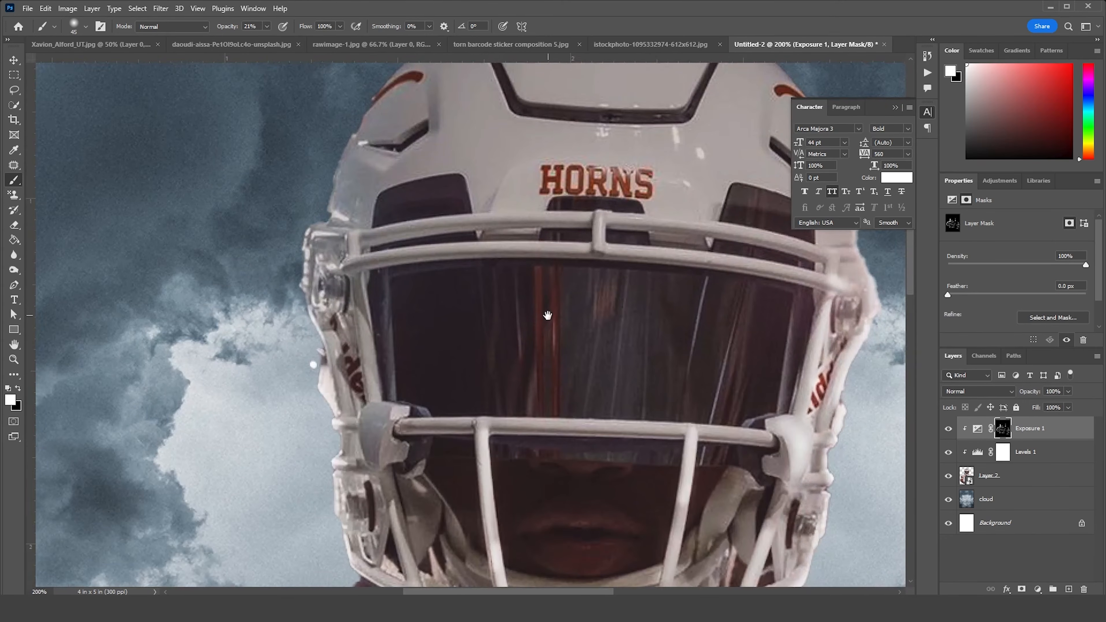
pyautogui.moveTo(548, 315); pyautogui.dragTo(547, 316)
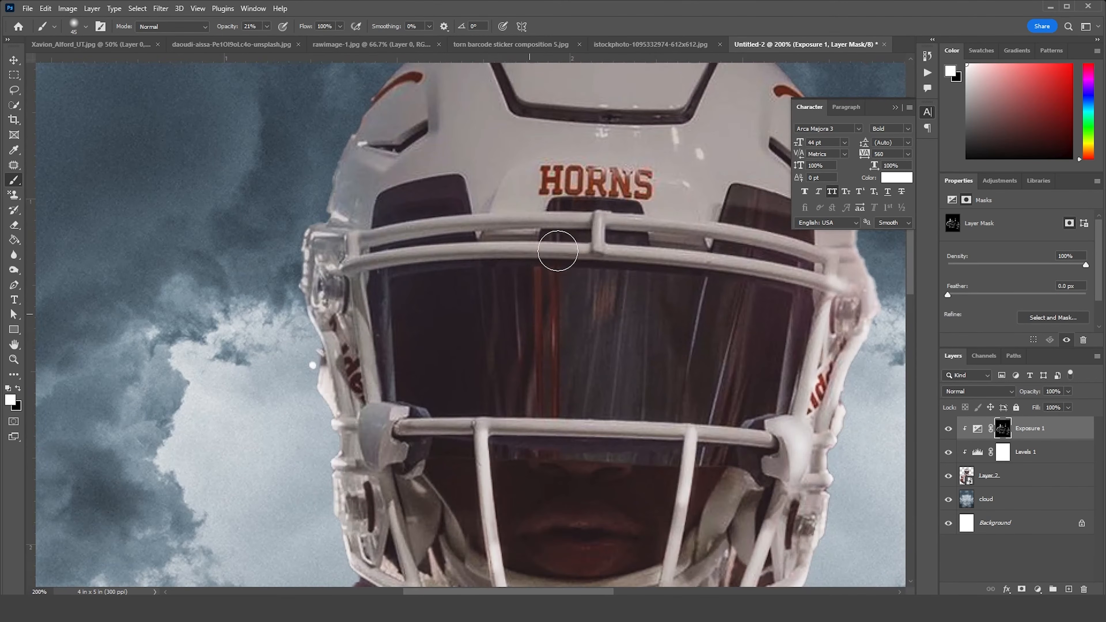
pyautogui.moveTo(594, 226)
pyautogui.mouseDown()
pyautogui.moveTo(511, 221)
pyautogui.moveTo(662, 234)
pyautogui.moveTo(579, 242)
pyautogui.mouseUp()
pyautogui.moveTo(589, 181)
pyautogui.mouseDown()
pyautogui.moveTo(628, 186)
pyautogui.moveTo(540, 175)
pyautogui.moveTo(643, 176)
pyautogui.moveTo(702, 198)
pyautogui.moveTo(680, 222)
pyautogui.moveTo(489, 207)
pyautogui.mouseUp()
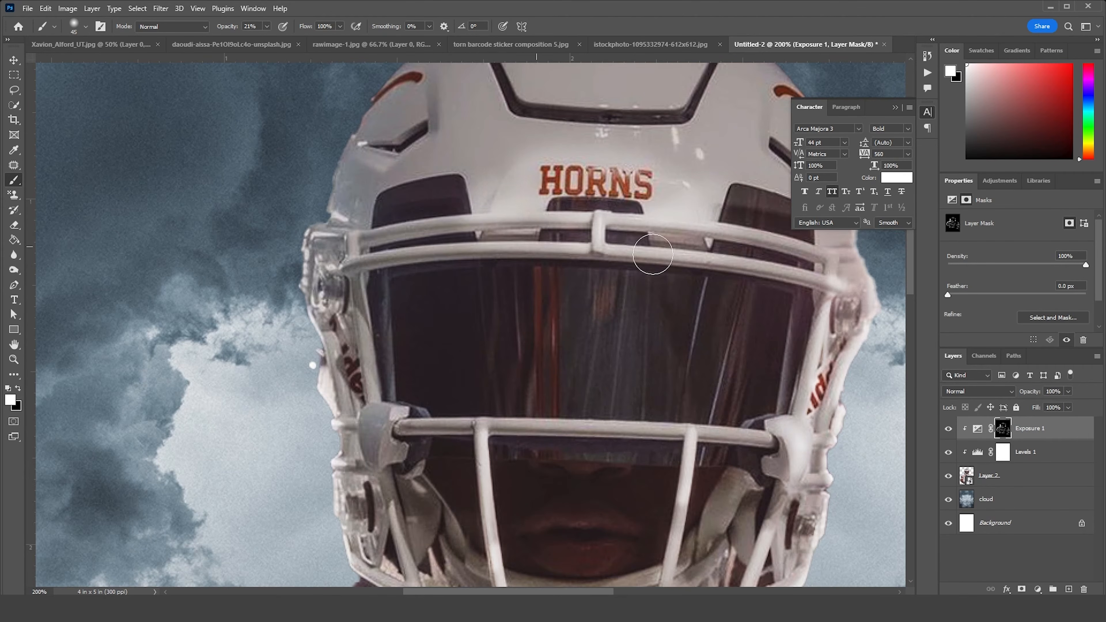
pyautogui.moveTo(673, 246); pyautogui.dragTo(460, 256)
pyautogui.moveTo(602, 250); pyautogui.dragTo(499, 235)
# Paint broader highlights across the jersey's chest and shoulders with an enlarged brush
pyautogui.hotkey('ctrl', '-')
pyautogui.moveTo(523, 471); pyautogui.dragTo(503, 285)
pyautogui.press(']')
pyautogui.press(']')
pyautogui.press(']')
pyautogui.press(']')
pyautogui.press(']')
pyautogui.press(']')
pyautogui.press(']')
pyautogui.moveTo(560, 315); pyautogui.dragTo(642, 341)
pyautogui.moveTo(464, 415); pyautogui.dragTo(507, 296)
pyautogui.moveTo(688, 225); pyautogui.dragTo(671, 221)
pyautogui.moveTo(208, 204); pyautogui.dragTo(286, 181)
pyautogui.press('[')
pyautogui.press('[')
pyautogui.press('[')
pyautogui.press('[')
pyautogui.press('[')
pyautogui.press('[')
pyautogui.press('[')
pyautogui.press('[')
pyautogui.press('[')
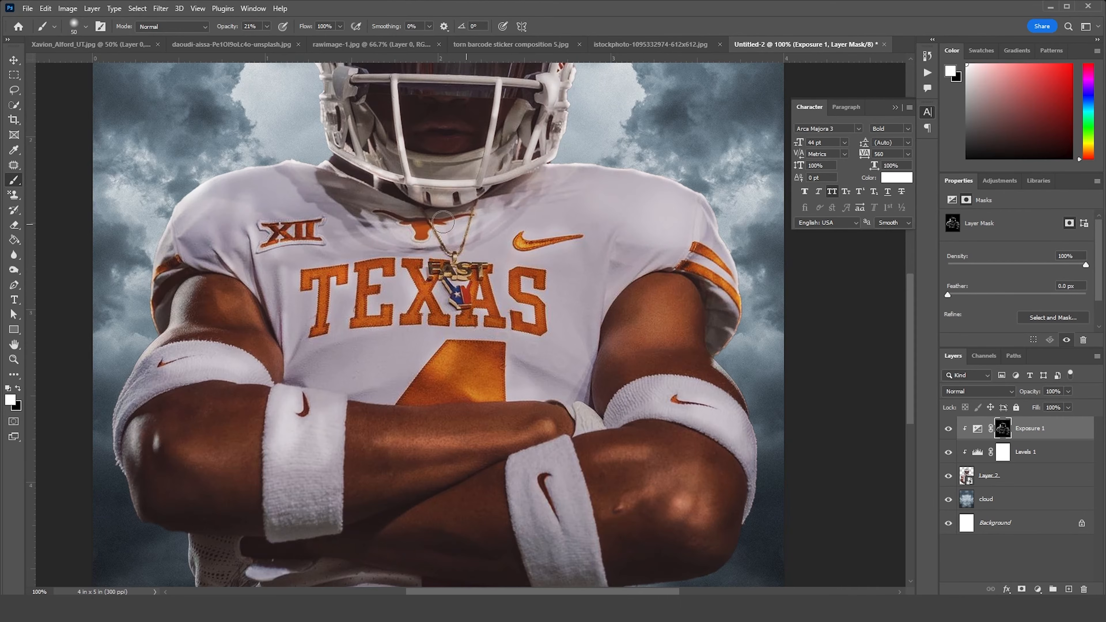
# Add a second Exposure adjustment clipped above Exposure 1 with exposure -3.06, and invert its mask to black
pyautogui.click(978, 428)
pyautogui.click(1039, 590)
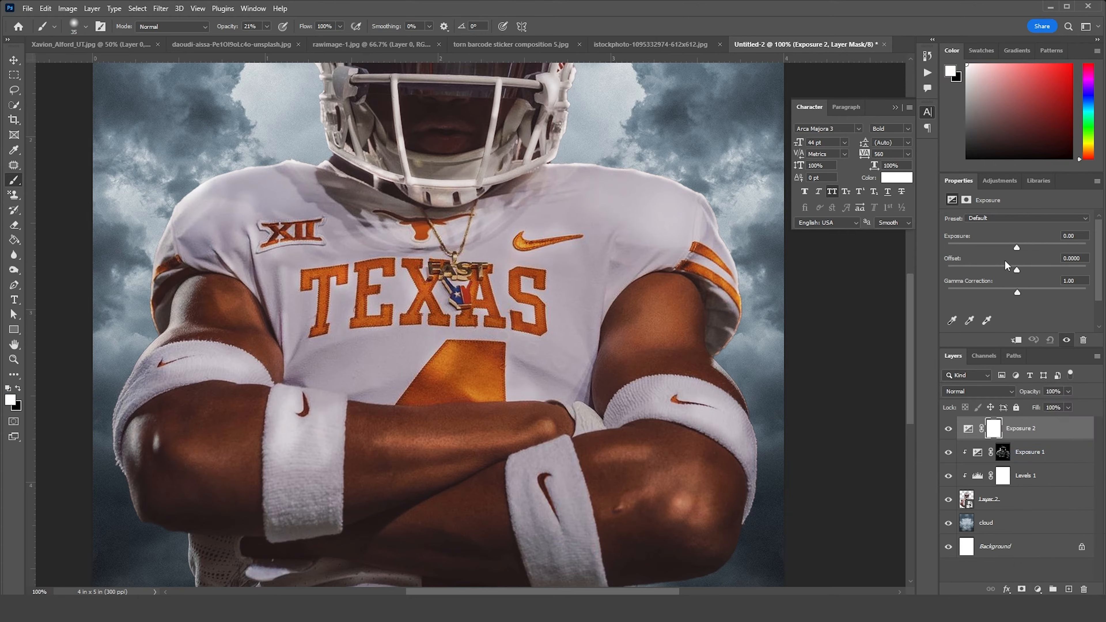
pyautogui.moveTo(1014, 247); pyautogui.dragTo(999, 248)
pyautogui.click(1017, 340)
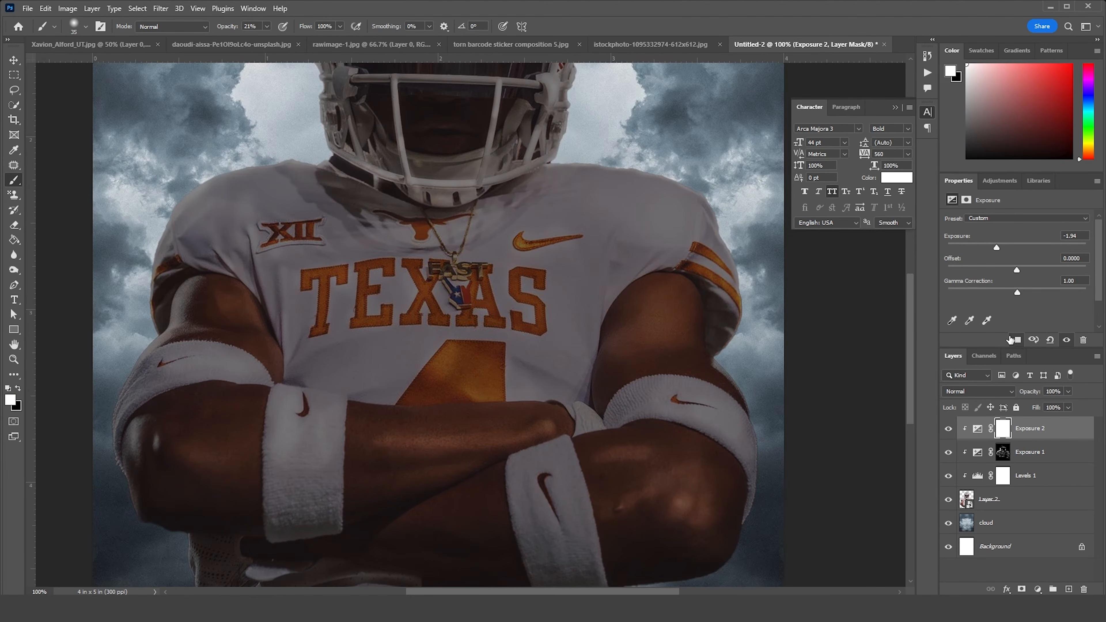
pyautogui.moveTo(996, 248); pyautogui.dragTo(985, 246)
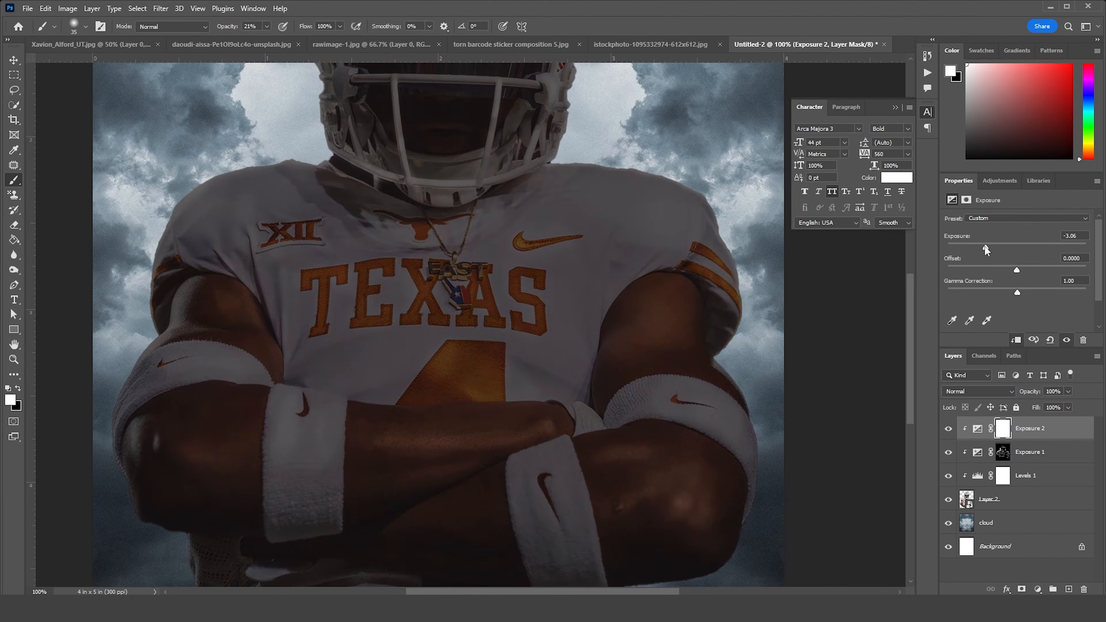
pyautogui.click(1001, 430)
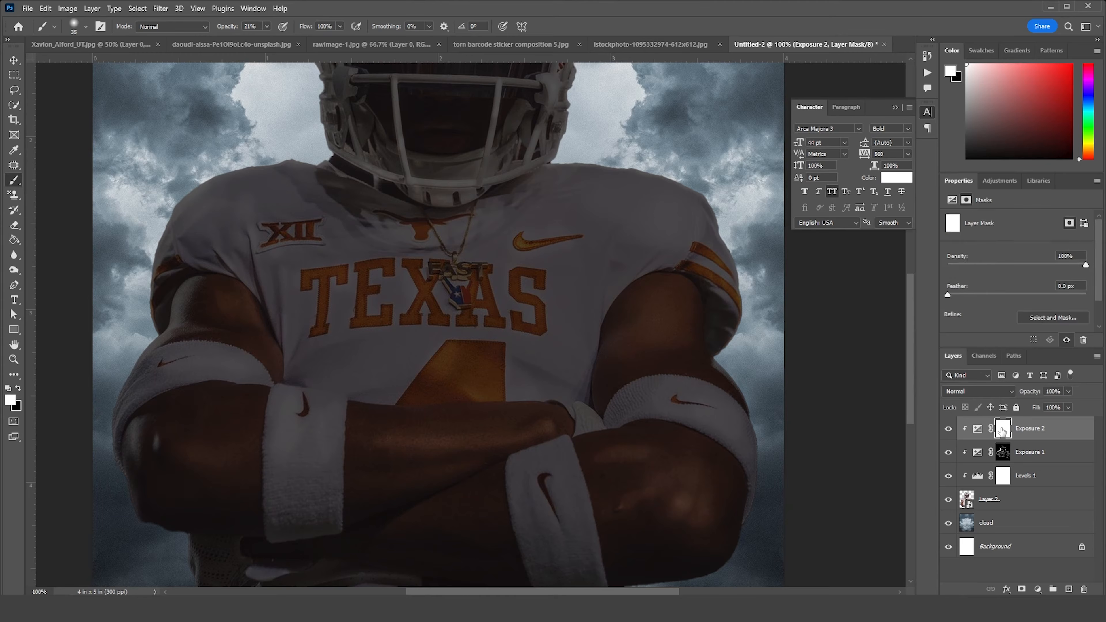
pyautogui.hotkey('ctrl', 'i')
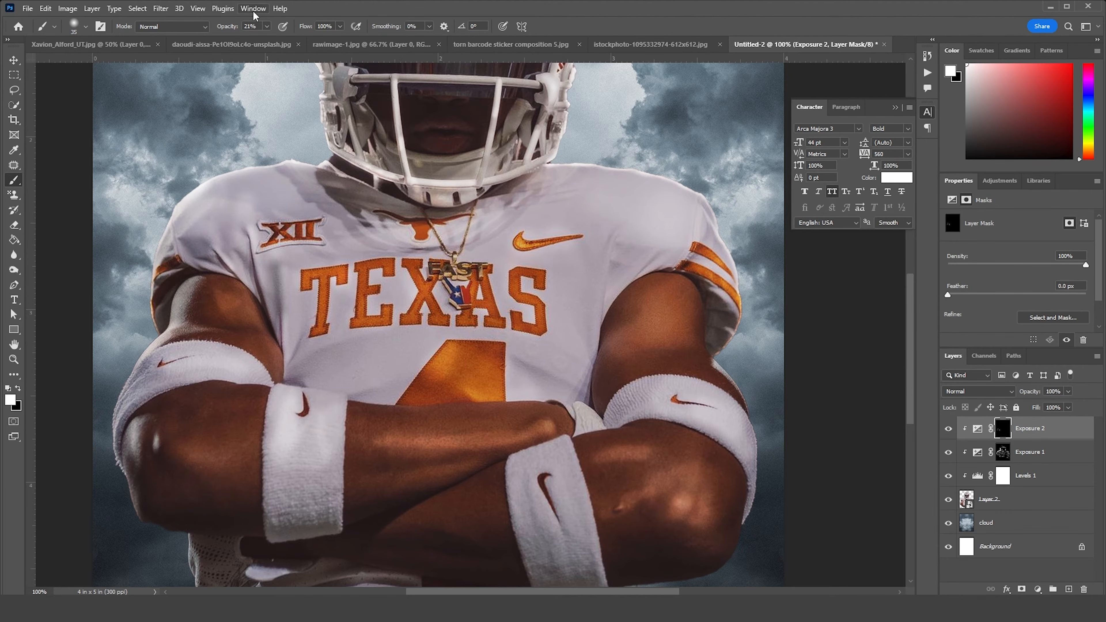
# Set the brush opacity to 12% and paint shadows on the Exposure 2 mask along the jersey's right side and chest
pyautogui.moveTo(585, 255); pyautogui.dragTo(592, 345)
pyautogui.hotkey('ctrl', 'z')
pyautogui.click(268, 26)
pyautogui.moveTo(267, 40); pyautogui.dragTo(263, 40)
pyautogui.click(584, 308)
pyautogui.press(']')
pyautogui.press(']')
pyautogui.press(']')
pyautogui.press(']')
pyautogui.moveTo(581, 253); pyautogui.dragTo(576, 357)
pyautogui.moveTo(538, 203); pyautogui.dragTo(373, 238)
pyautogui.press('[')
pyautogui.press('[')
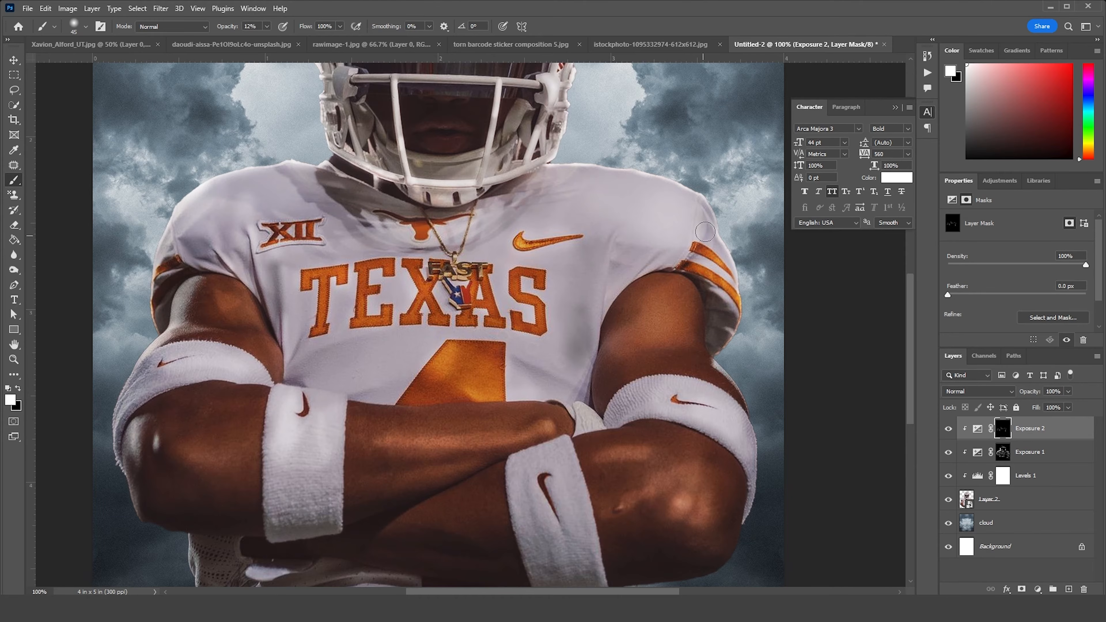
# Paint shadows on the Exposure 2 mask around the crossed arms and the lower jersey
pyautogui.moveTo(610, 376); pyautogui.dragTo(581, 426)
pyautogui.moveTo(422, 505); pyautogui.dragTo(564, 293)
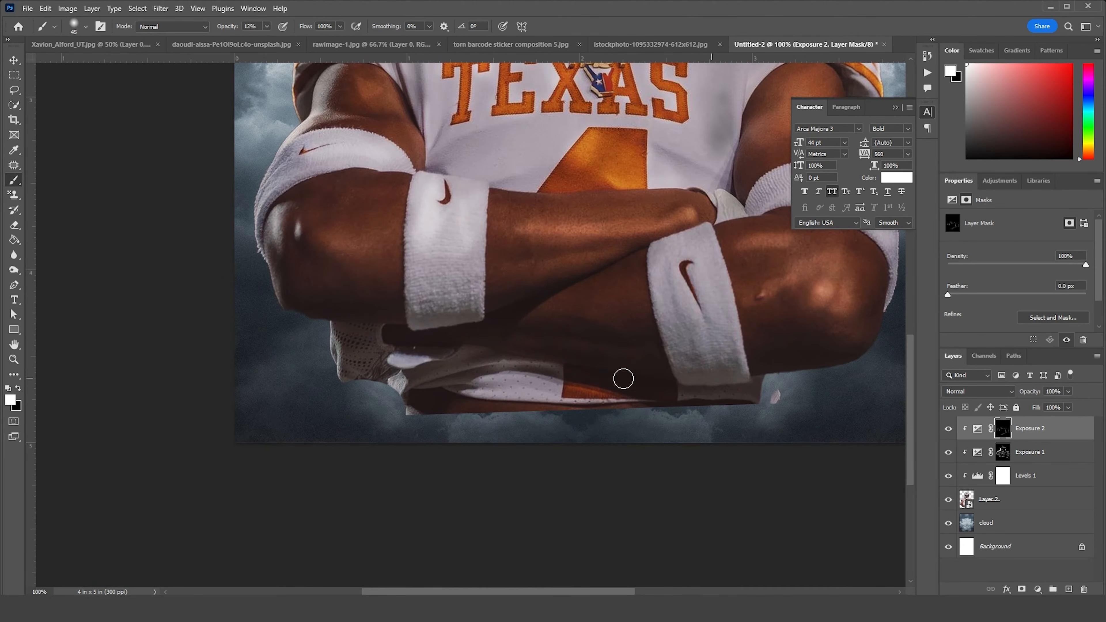
pyautogui.scroll(5, 635, 358)
pyautogui.hscroll(-2, 635, 359)
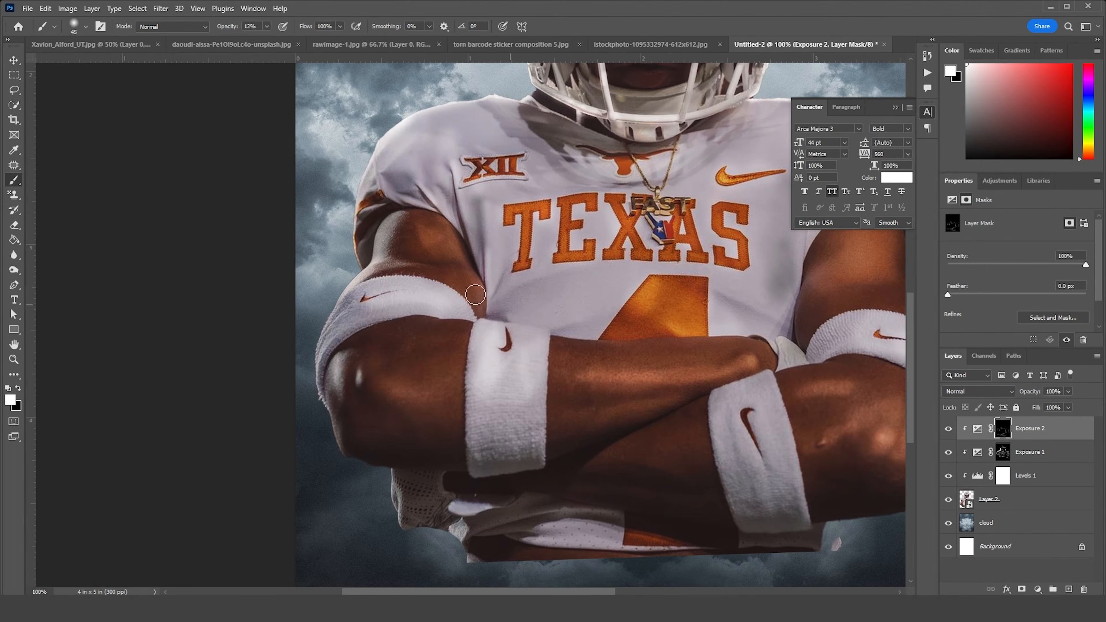
# Brighten the player's face and collar area on the Exposure 1 mask with a larger brush, and switch to black paint on the Exposure 2 mask
pyautogui.moveTo(613, 120); pyautogui.dragTo(586, 303)
pyautogui.click(1004, 452)
pyautogui.press(']')
pyautogui.press(']')
pyautogui.press(']')
pyautogui.moveTo(630, 239)
pyautogui.mouseDown()
pyautogui.moveTo(696, 250)
pyautogui.moveTo(630, 218)
pyautogui.moveTo(630, 245)
pyautogui.mouseUp()
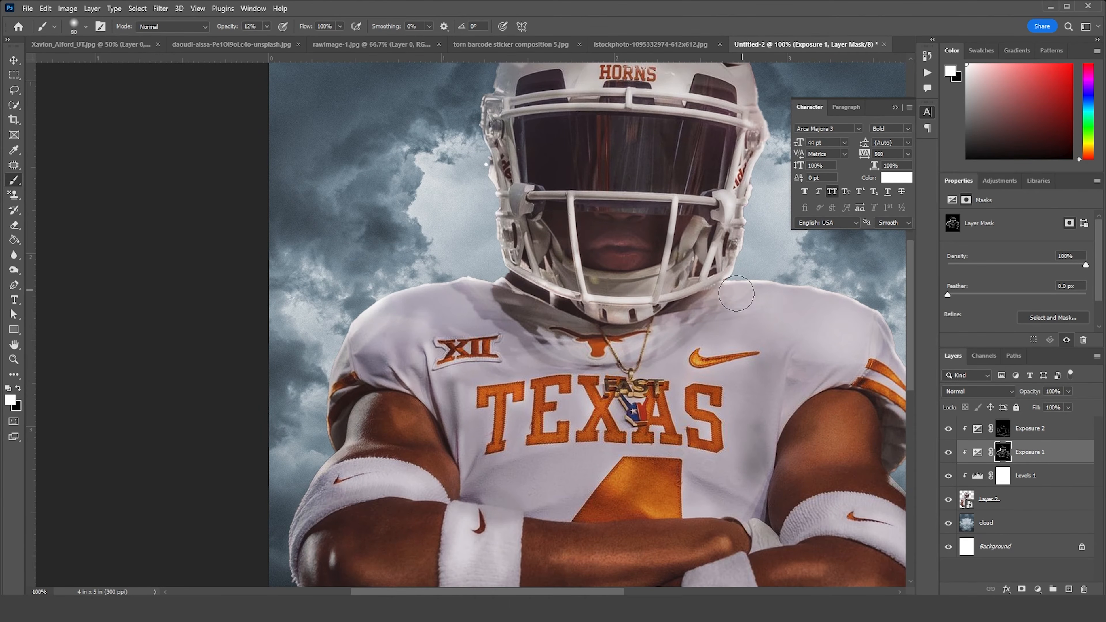
pyautogui.click(1004, 429)
pyautogui.press('x')
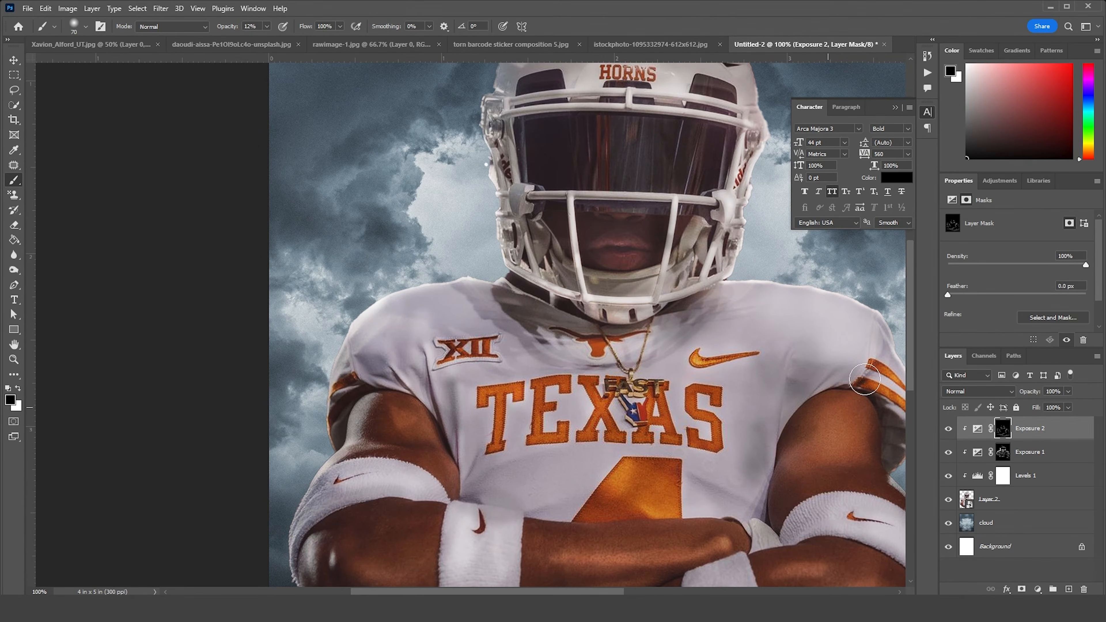
# Group the player layer with its Levels and two Exposure adjustments, and name the group "image"
pyautogui.hotkey('ctrl', '-')
pyautogui.hotkey('ctrl', '-')
pyautogui.click(968, 501)
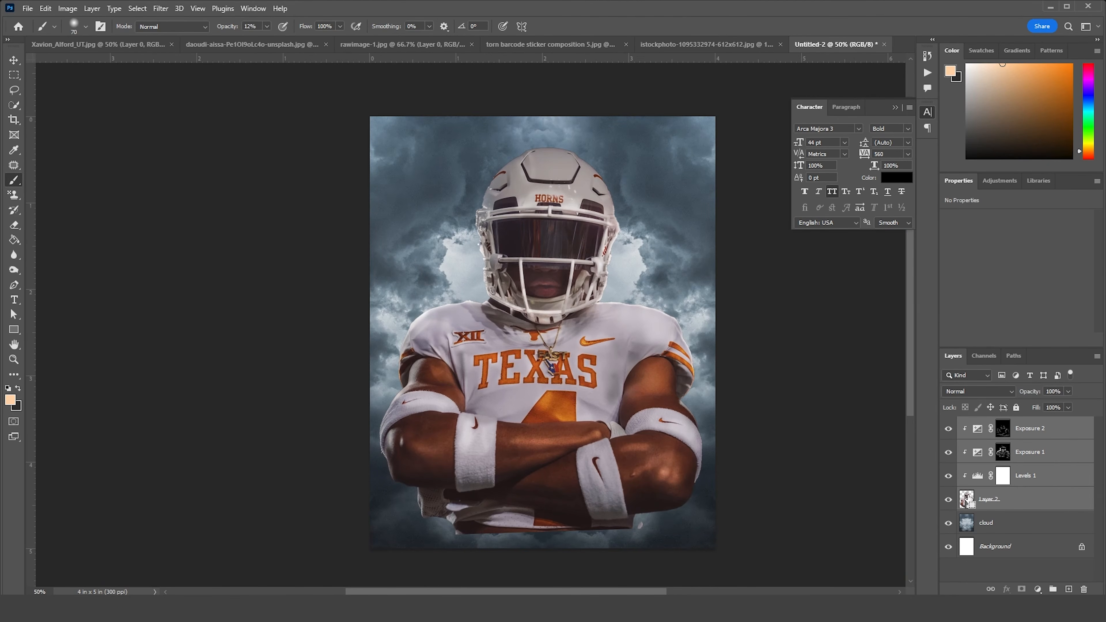
pyautogui.hotkey('ctrl', 'g')
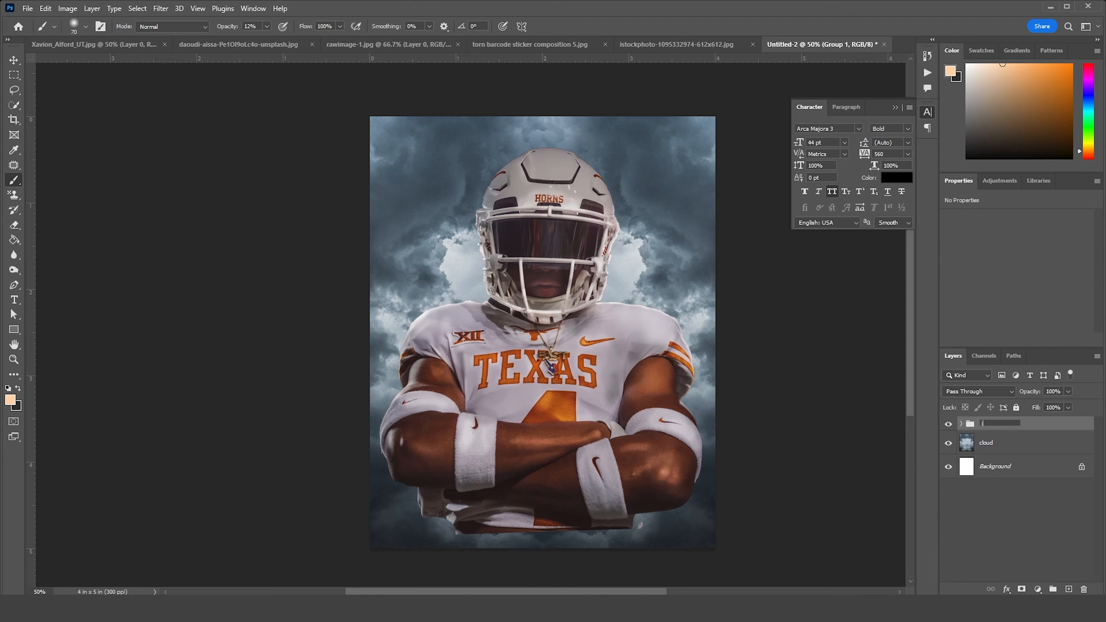
pyautogui.press('Return')
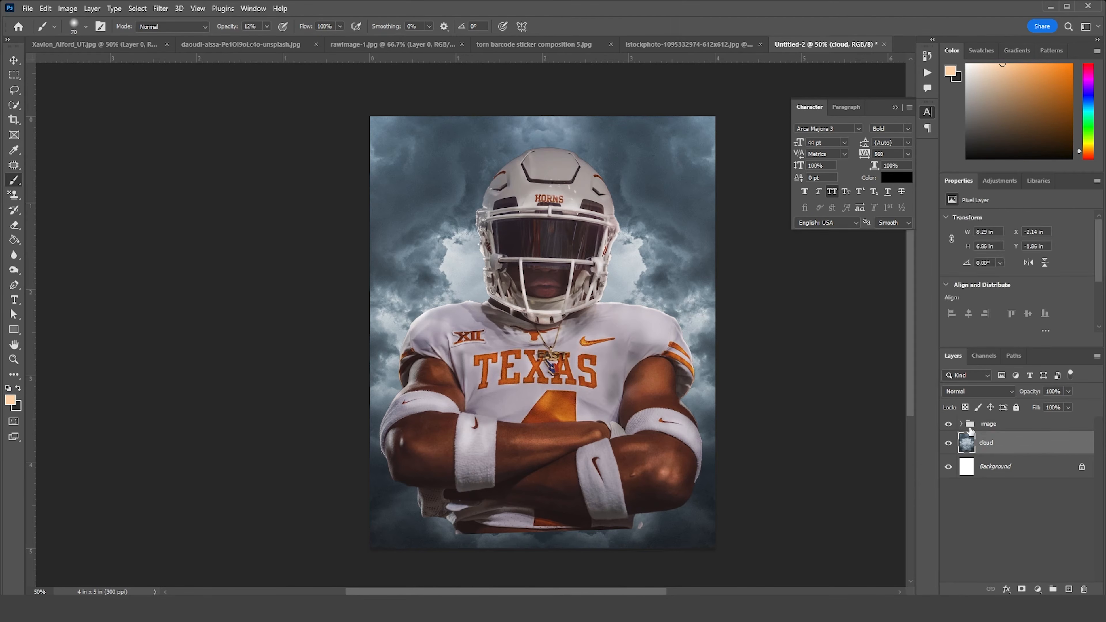
# Scale the image group down to about 90% and move the player slightly upward
pyautogui.hotkey('ctrl', 't')
pyautogui.moveTo(716, 117); pyautogui.dragTo(701, 138)
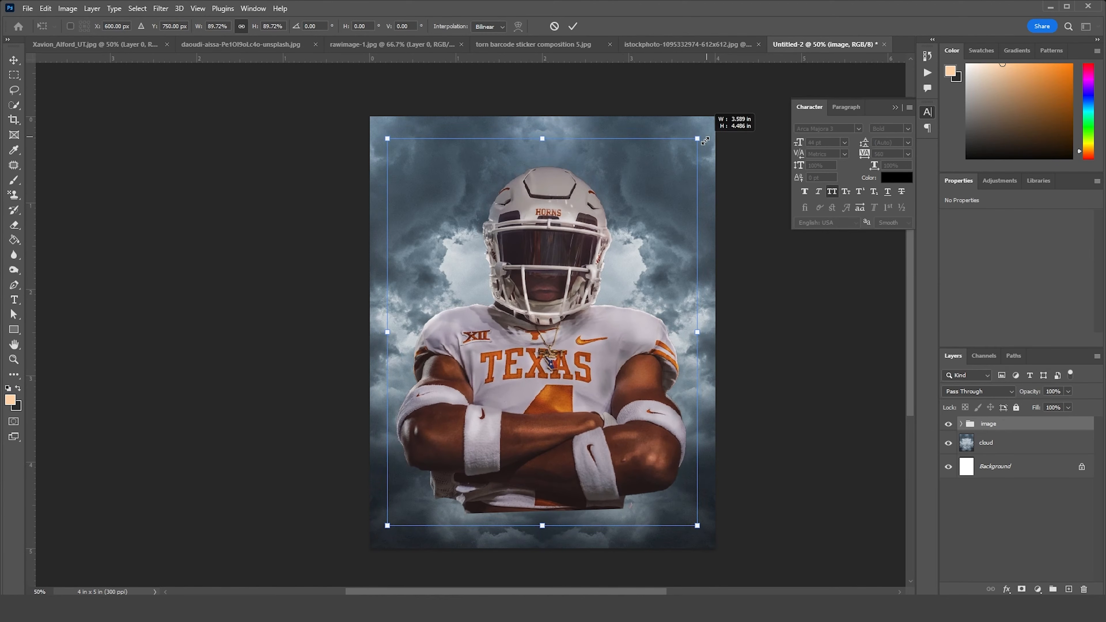
pyautogui.moveTo(610, 313); pyautogui.dragTo(612, 305)
pyautogui.press('Return')
# Add a new layer above the cloud layer, set its blend mode to Color Dodge, and choose near-white #fffbf8 as the foreground color
pyautogui.click(976, 452)
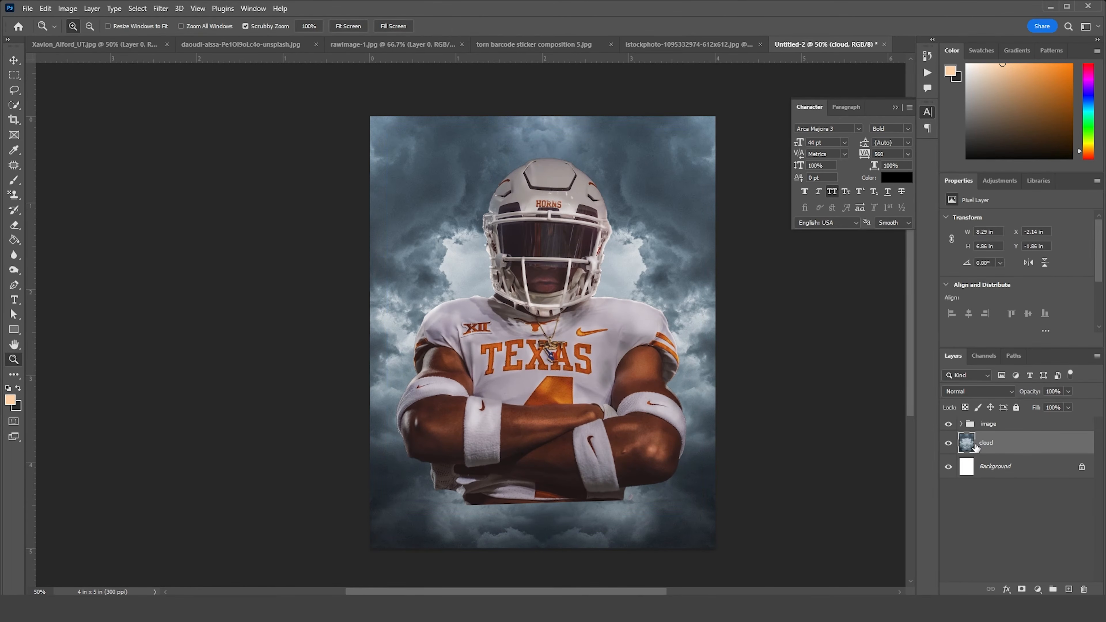
pyautogui.click(1069, 590)
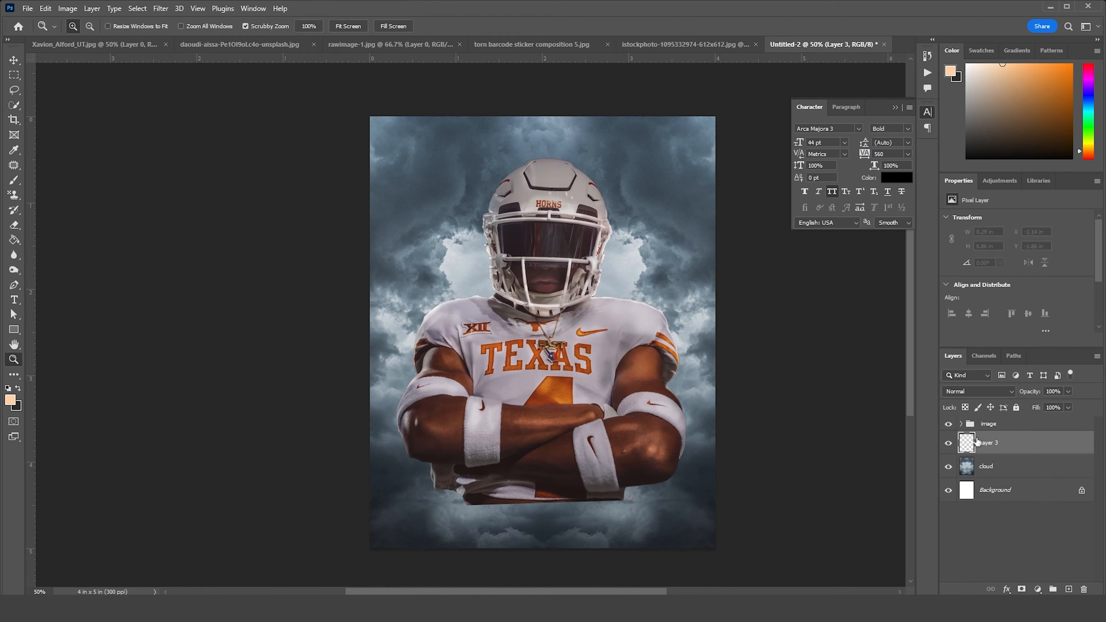
pyautogui.press('b')
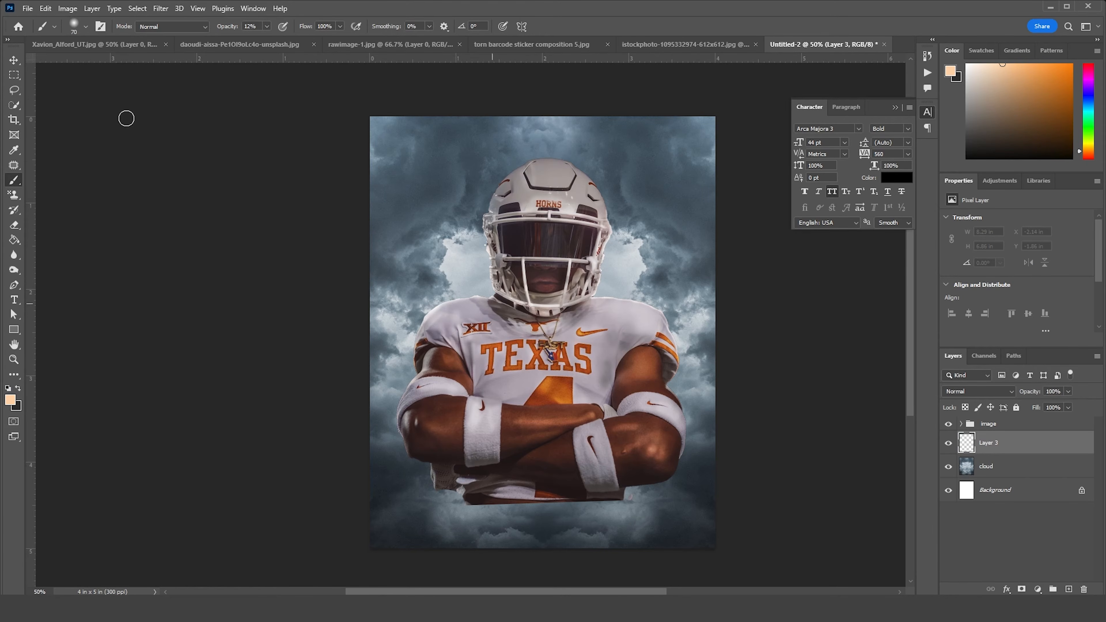
pyautogui.click(10, 399)
pyautogui.click(802, 236)
pyautogui.click(1055, 227)
pyautogui.click(981, 391)
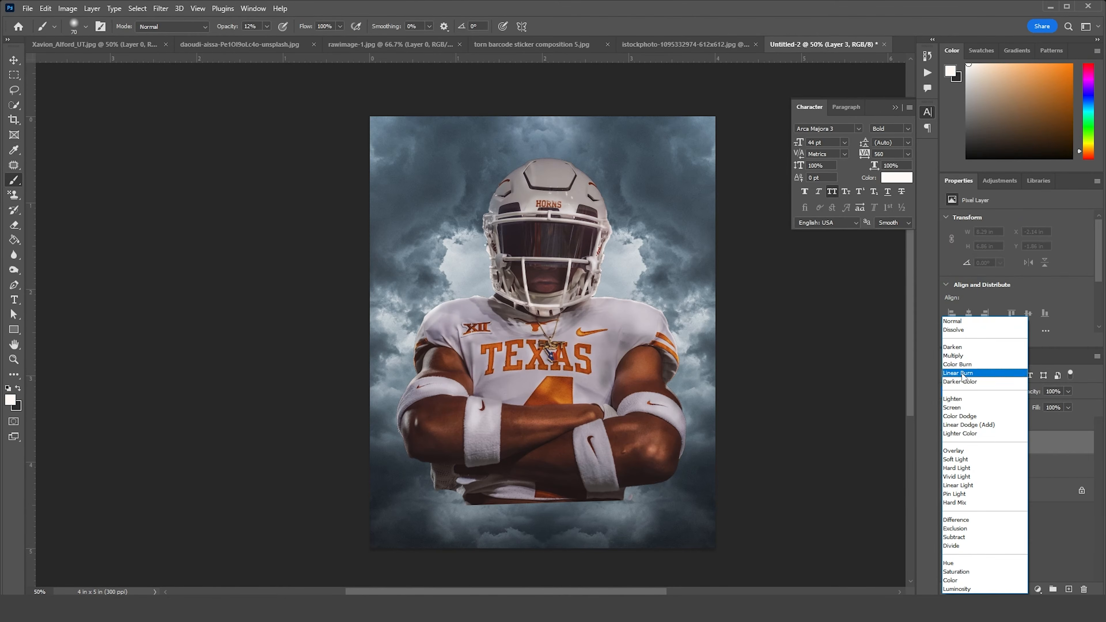
pyautogui.click(954, 418)
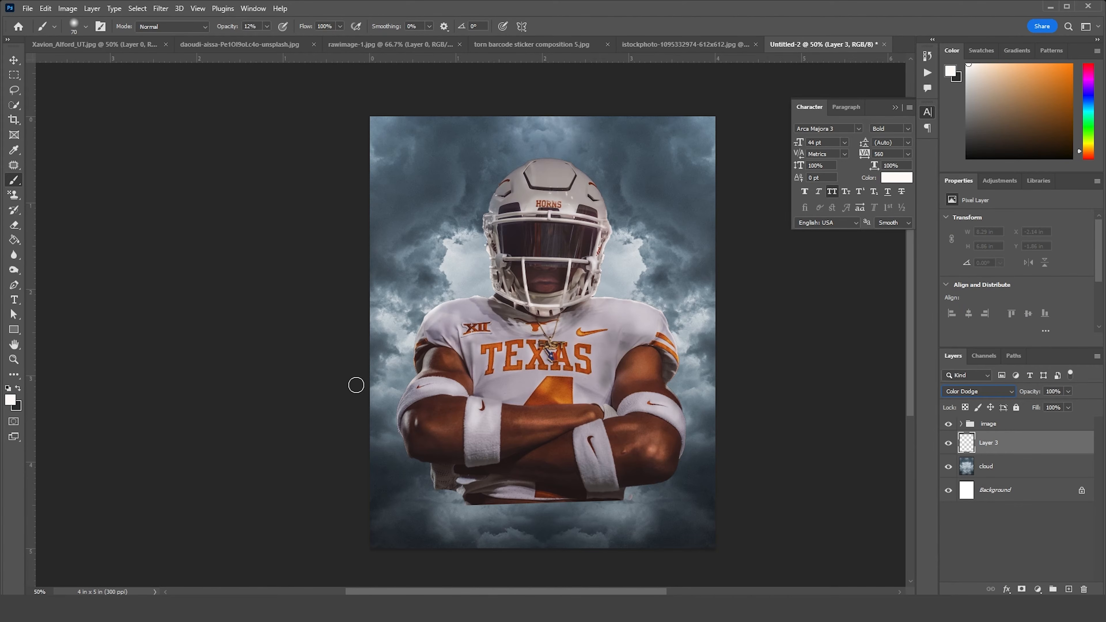
# Paint a soft white glow over the clouds behind the player with a large brush, raising the brush opacity to 100%
pyautogui.click(554, 356)
pyautogui.press(']')
pyautogui.press(']')
pyautogui.press(']')
pyautogui.press(']')
pyautogui.press(']')
pyautogui.press(']')
pyautogui.press(']')
pyautogui.press(']')
pyautogui.press(']')
pyautogui.press(']')
pyautogui.press(']')
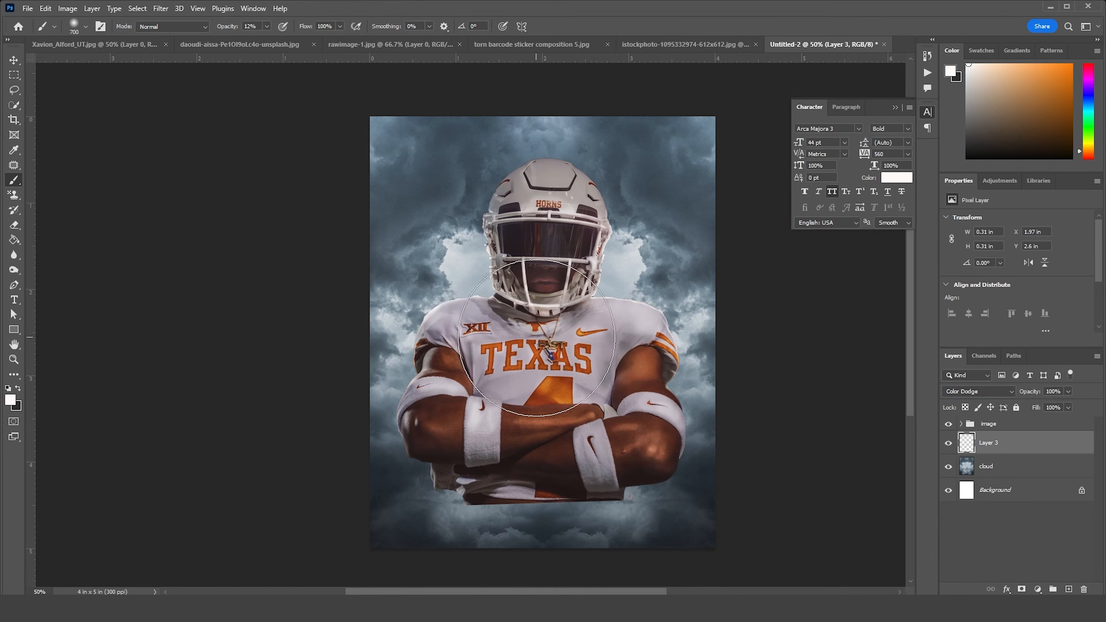
pyautogui.moveTo(530, 349)
pyautogui.mouseDown()
pyautogui.moveTo(491, 325)
pyautogui.moveTo(534, 346)
pyautogui.moveTo(590, 336)
pyautogui.moveTo(628, 321)
pyautogui.moveTo(622, 303)
pyautogui.moveTo(566, 300)
pyautogui.moveTo(623, 296)
pyautogui.moveTo(449, 288)
pyautogui.moveTo(490, 355)
pyautogui.moveTo(478, 371)
pyautogui.moveTo(470, 319)
pyautogui.moveTo(639, 283)
pyautogui.moveTo(617, 313)
pyautogui.moveTo(653, 253)
pyautogui.mouseUp()
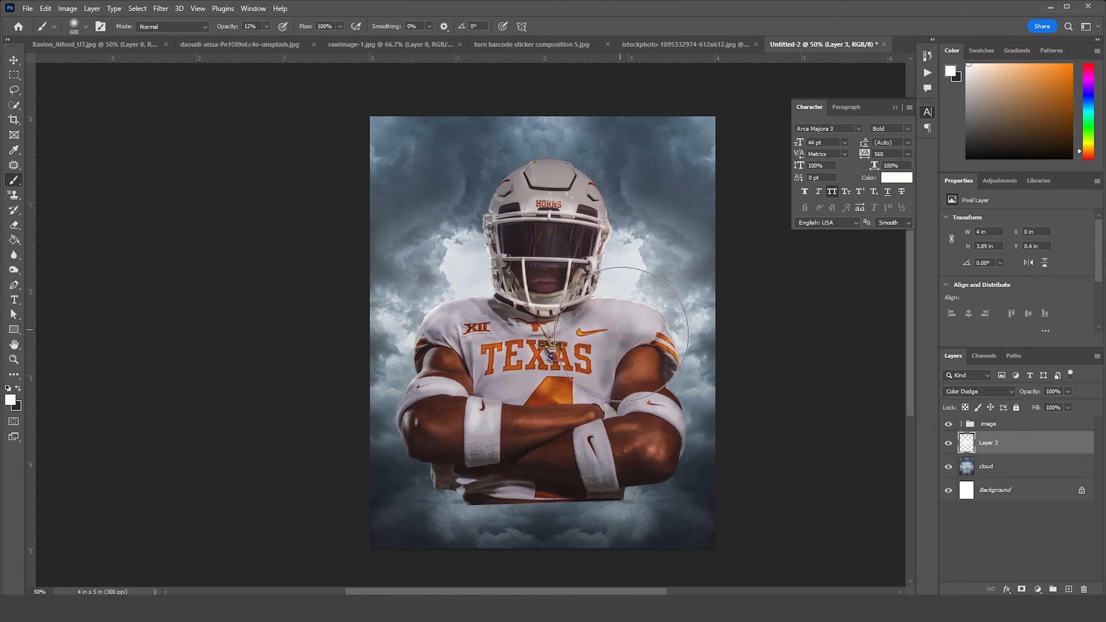
pyautogui.click(267, 27)
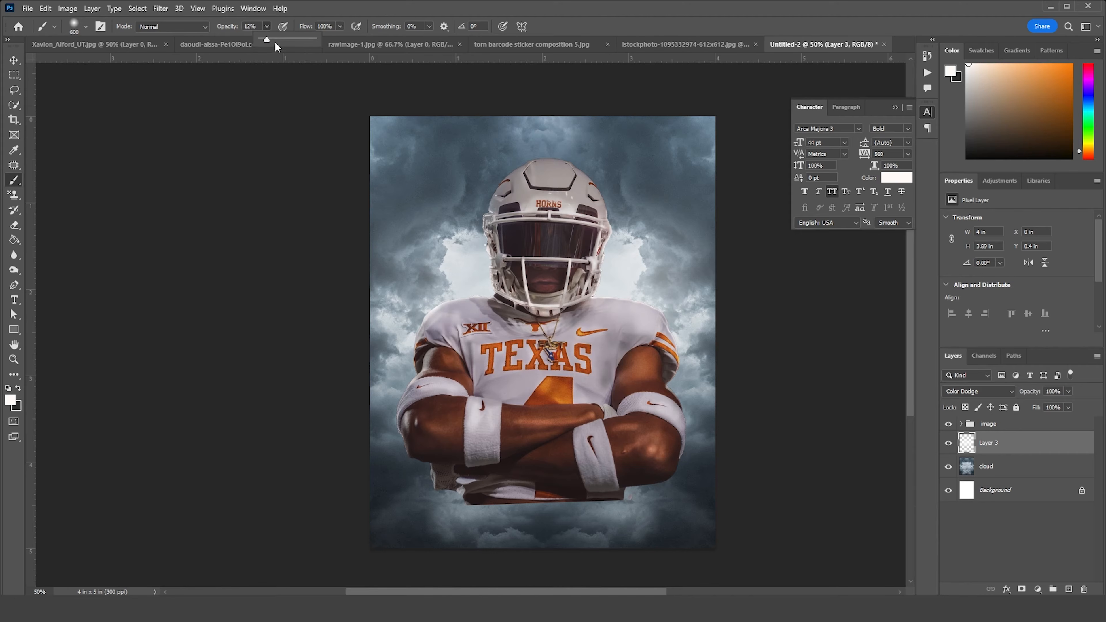
pyautogui.moveTo(519, 380)
pyautogui.mouseDown()
pyautogui.moveTo(508, 366)
pyautogui.moveTo(525, 355)
pyautogui.moveTo(617, 339)
pyautogui.moveTo(682, 392)
pyautogui.moveTo(522, 414)
pyautogui.moveTo(438, 334)
pyautogui.moveTo(474, 346)
pyautogui.moveTo(455, 379)
pyautogui.moveTo(483, 418)
pyautogui.mouseUp()
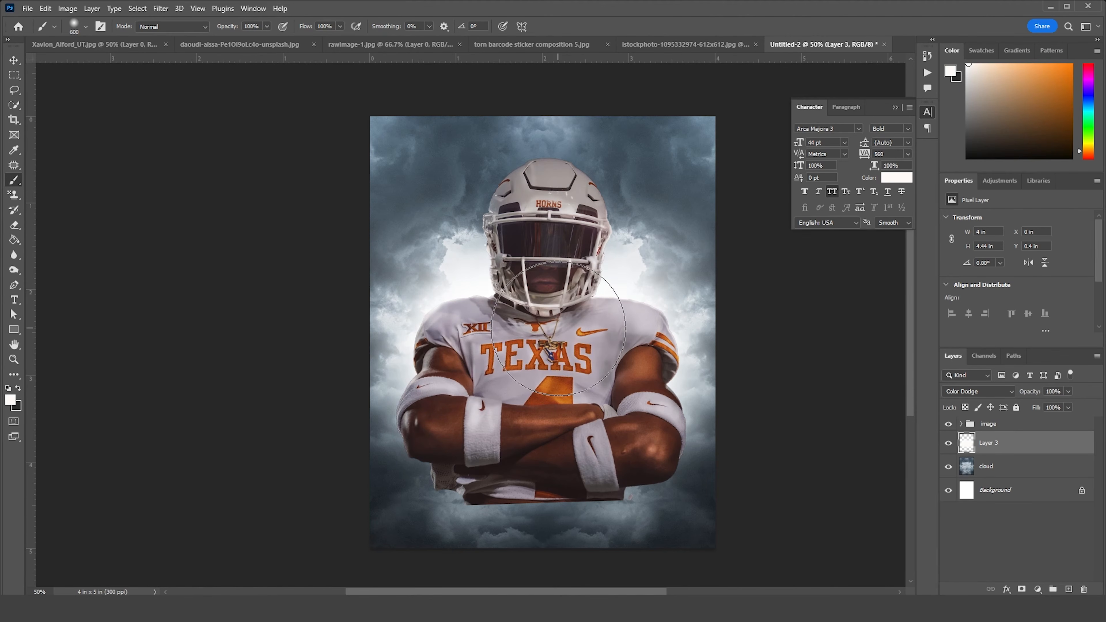
# Add a new layer above the image group and set its blend mode to Color Dodge
pyautogui.click(983, 429)
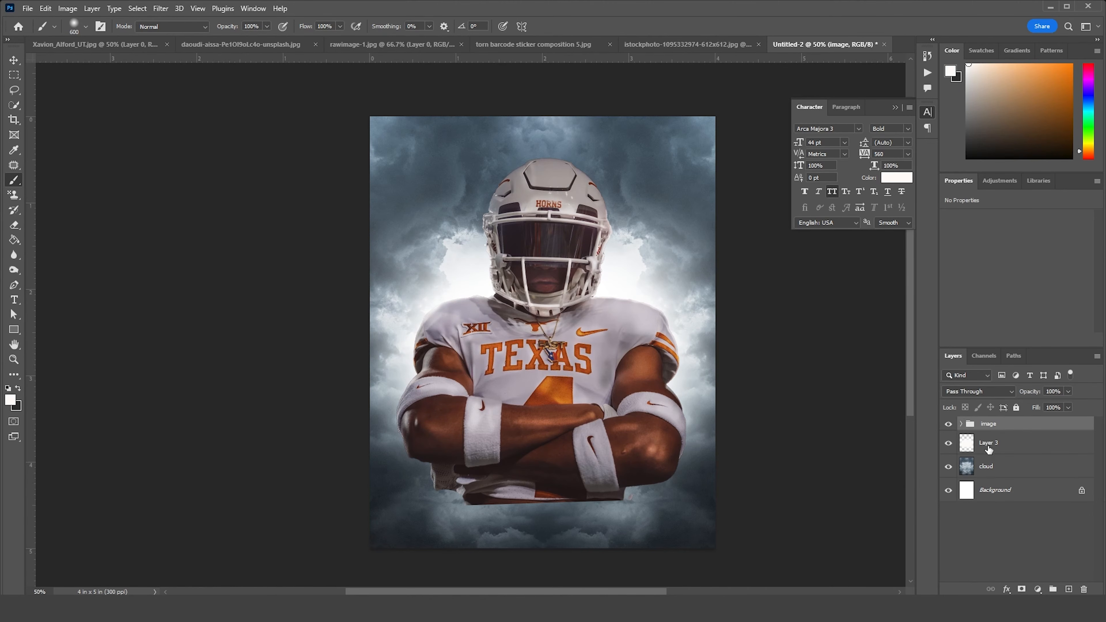
pyautogui.click(1070, 589)
pyautogui.click(972, 391)
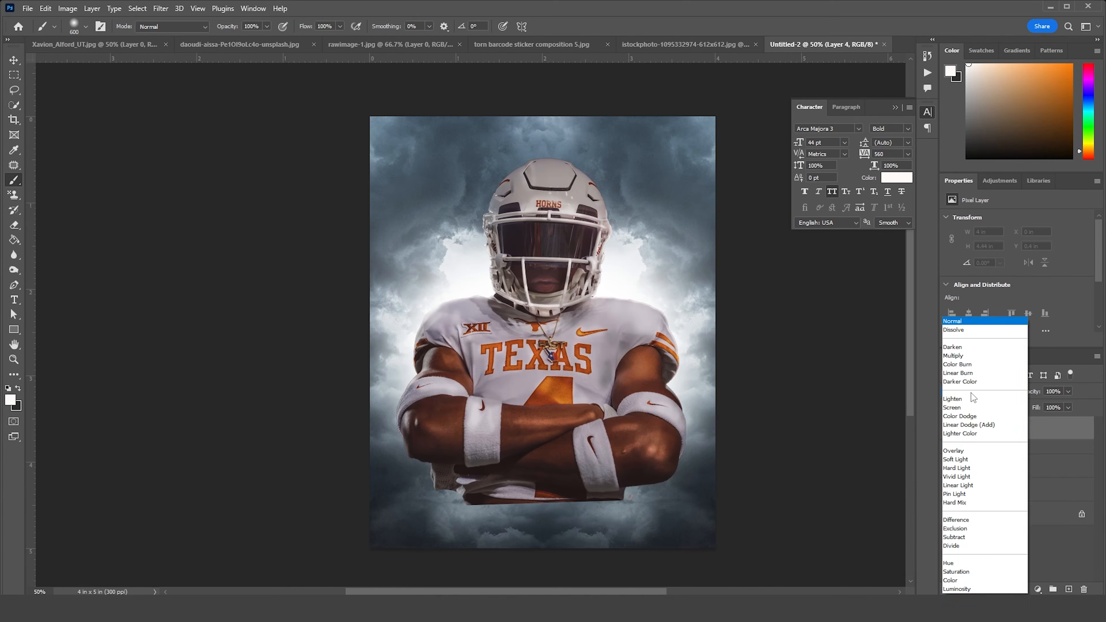
pyautogui.click(971, 416)
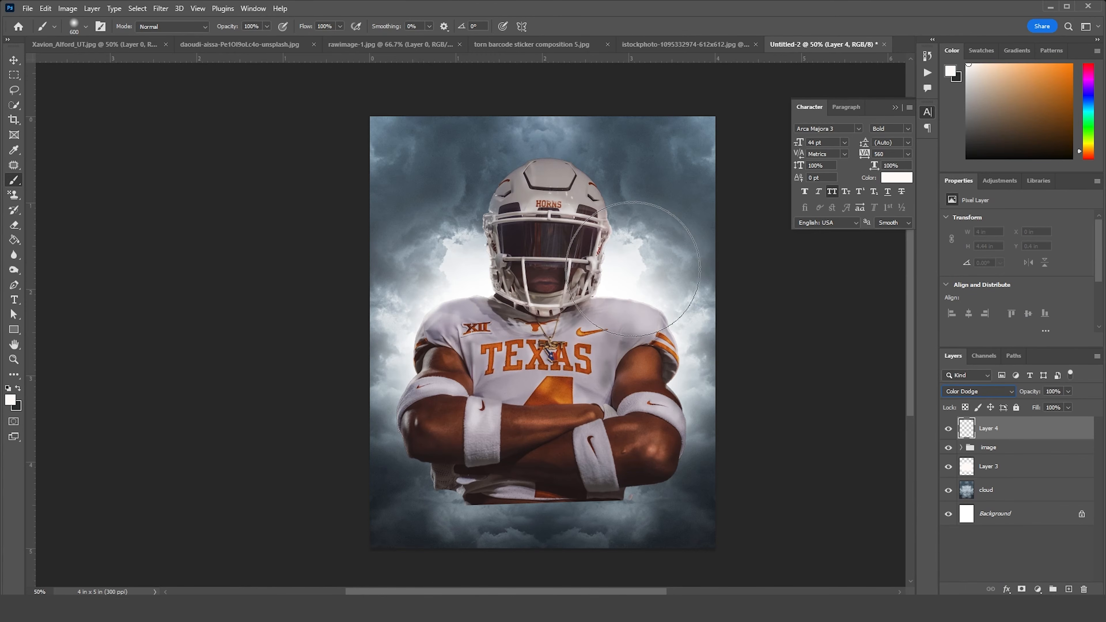
# Paint white light spill beside the helmet and over the adjacent shoulder with varied brush sizes, and set the layer opacity to 74%
pyautogui.click(633, 268)
pyautogui.press('[')
pyautogui.press('[')
pyautogui.press('[')
pyautogui.press('[')
pyautogui.press('[')
pyautogui.press('[')
pyautogui.moveTo(633, 281)
pyautogui.mouseDown()
pyautogui.moveTo(638, 239)
pyautogui.moveTo(652, 316)
pyautogui.moveTo(618, 287)
pyautogui.moveTo(627, 227)
pyautogui.moveTo(652, 249)
pyautogui.moveTo(660, 308)
pyautogui.mouseUp()
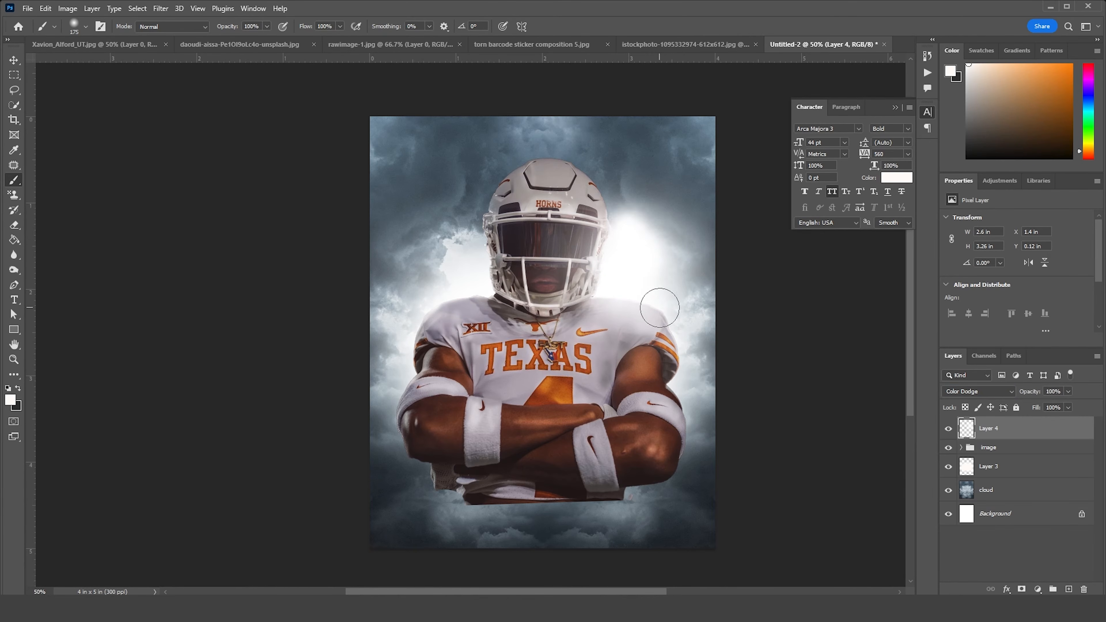
pyautogui.press(']')
pyautogui.press(']')
pyautogui.press(']')
pyautogui.press(']')
pyautogui.click(667, 247)
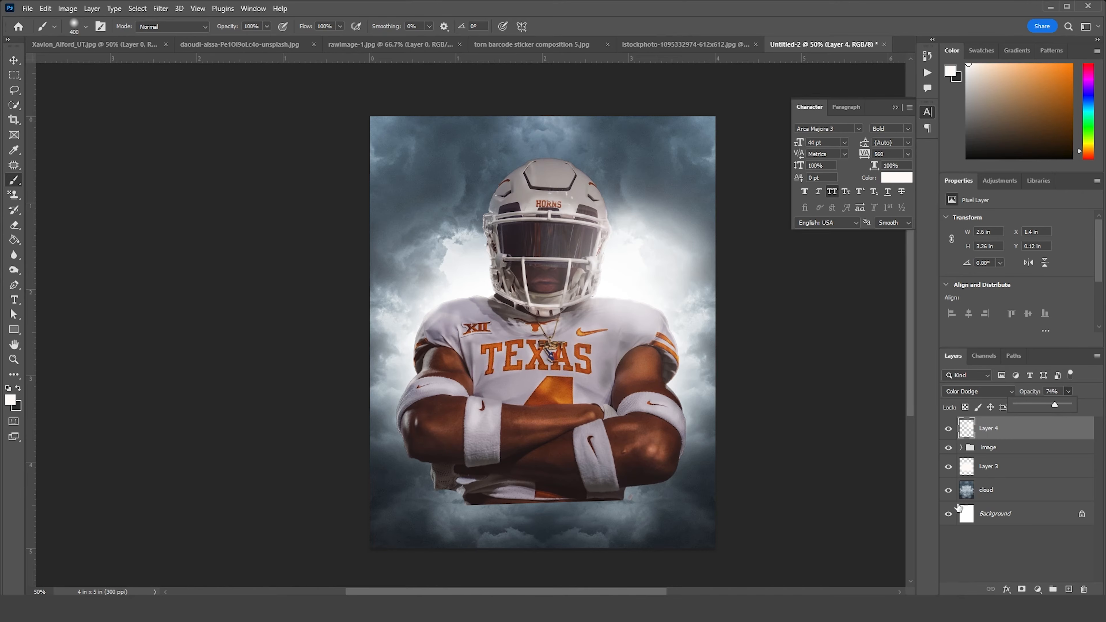
# Add a Levels adjustment above the cloud layer and lower its white output level to 181
pyautogui.click(986, 490)
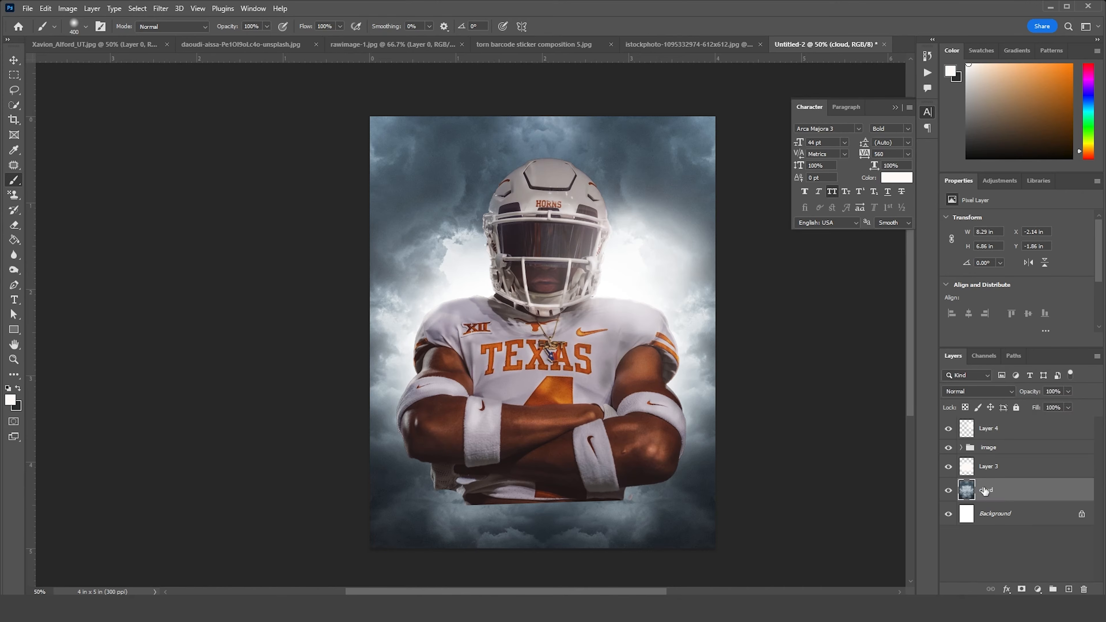
pyautogui.click(1039, 589)
pyautogui.click(1041, 434)
pyautogui.moveTo(1099, 288); pyautogui.dragTo(1053, 298)
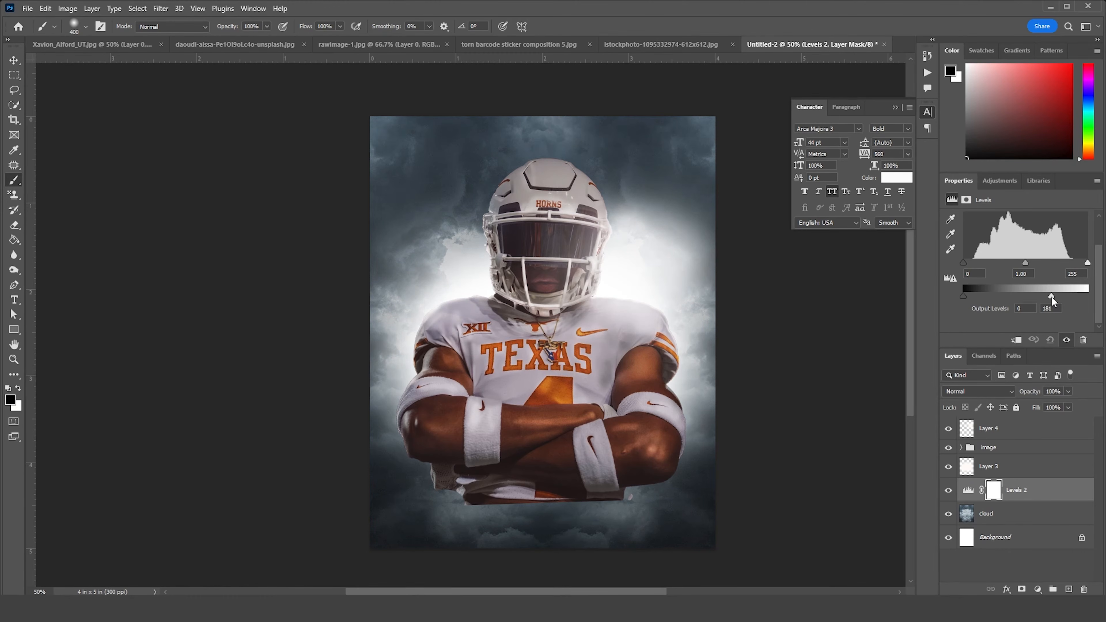
# Add a layer mask to the image group and choose the 1177 px brush from the Fog brush set
pyautogui.press('x')
pyautogui.click(978, 449)
pyautogui.click(1023, 589)
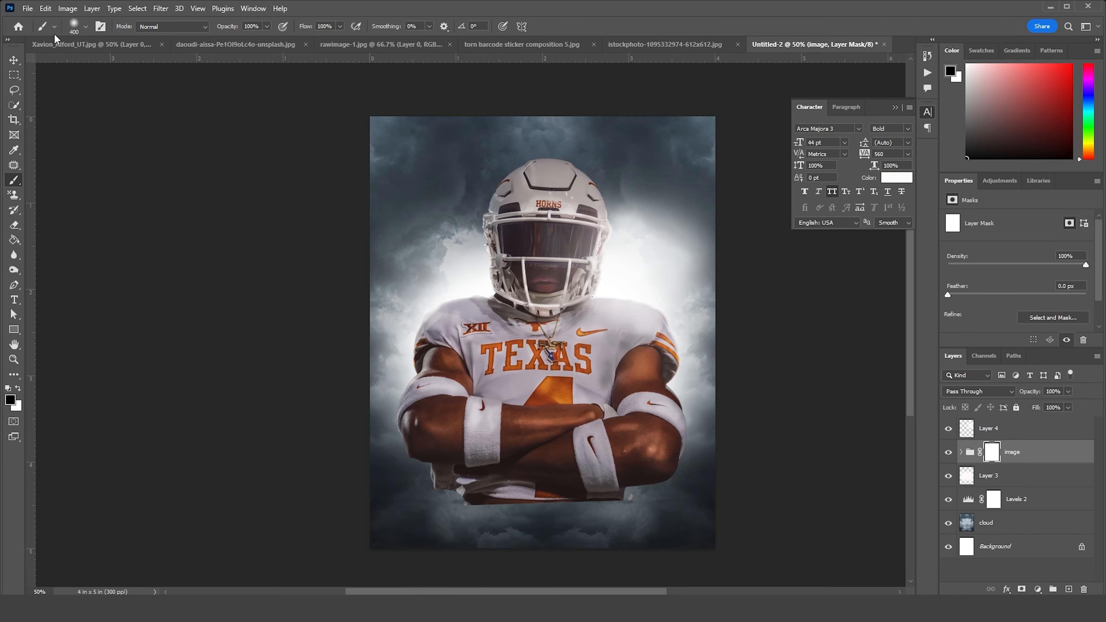
pyautogui.click(86, 27)
pyautogui.moveTo(284, 364); pyautogui.dragTo(278, 246)
pyautogui.click(24, 219)
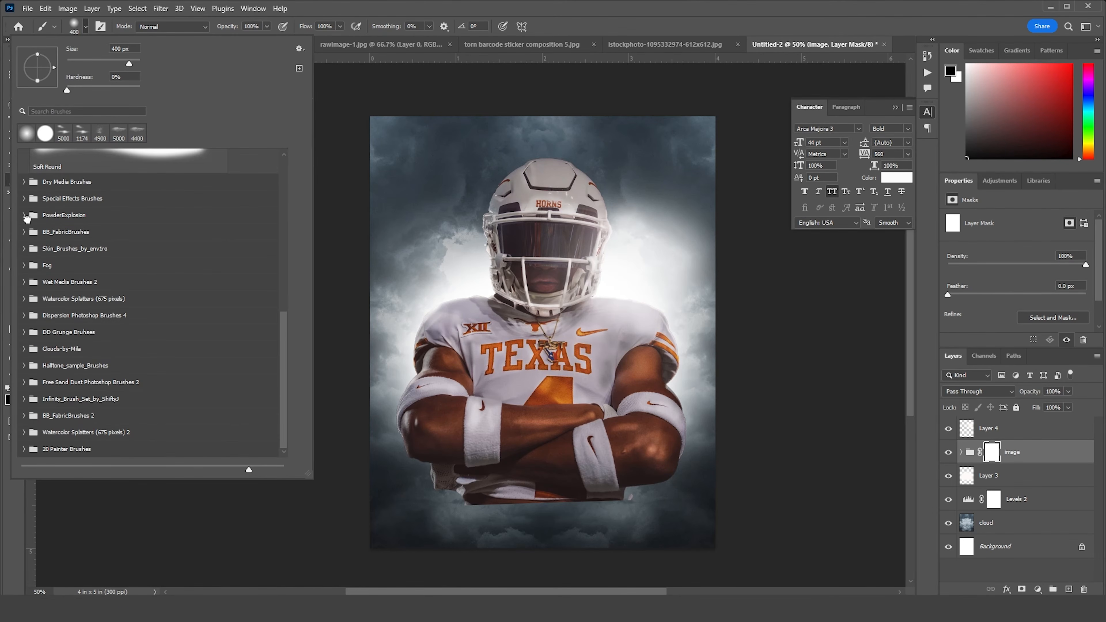
pyautogui.click(24, 265)
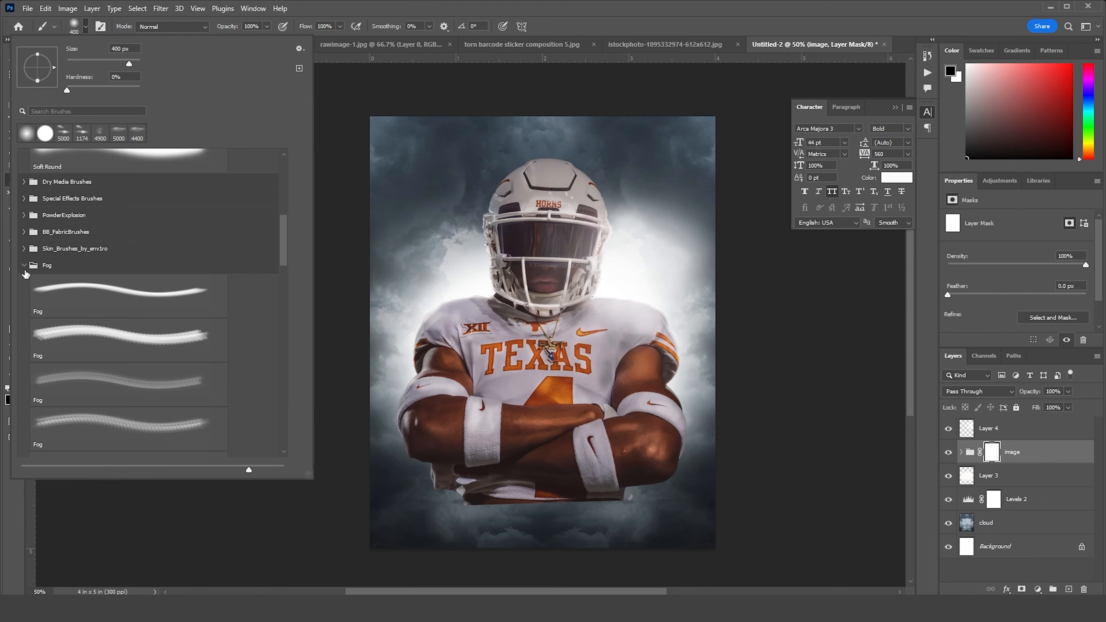
pyautogui.click(148, 295)
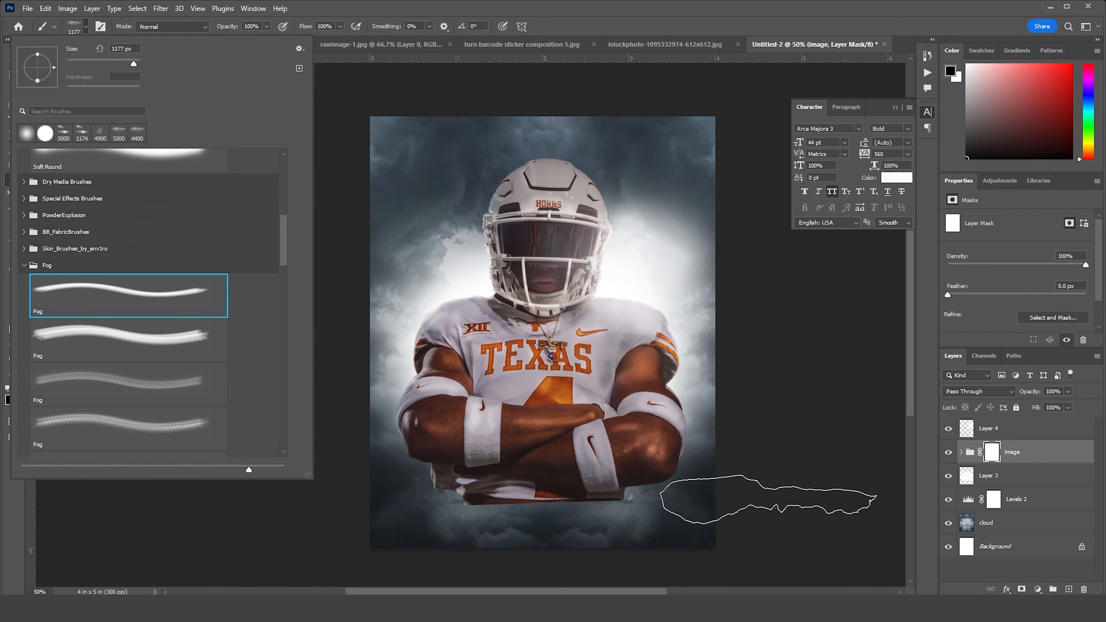
# Paint black fog on the image group's mask to fade the jersey's lower edge and the forearms' undersides into the clouds
pyautogui.click(997, 457)
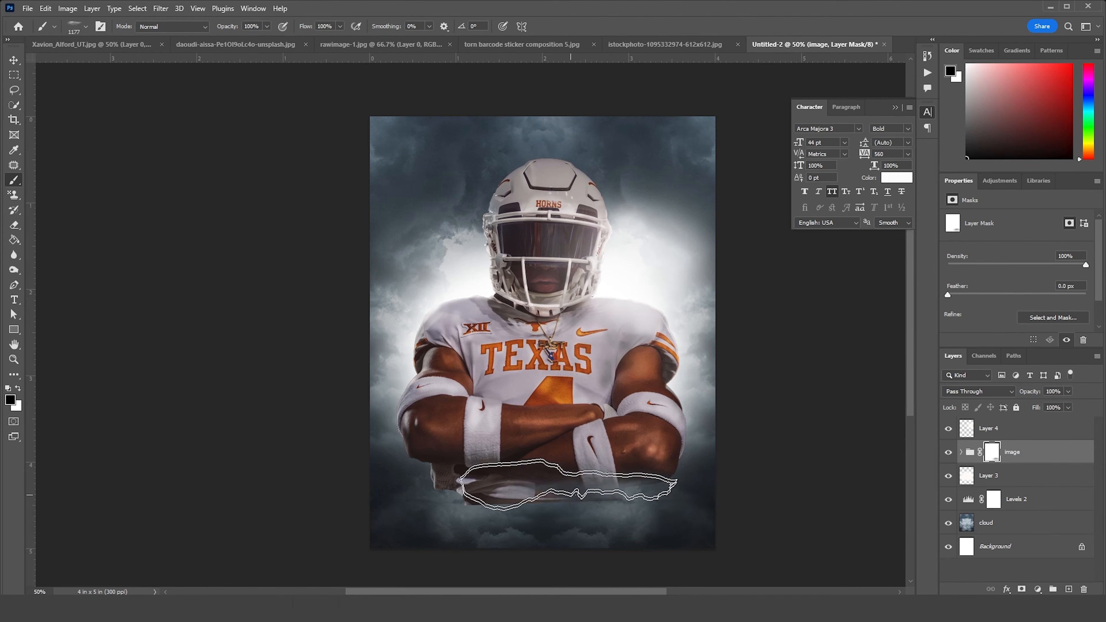
pyautogui.click(535, 496)
pyautogui.click(729, 469)
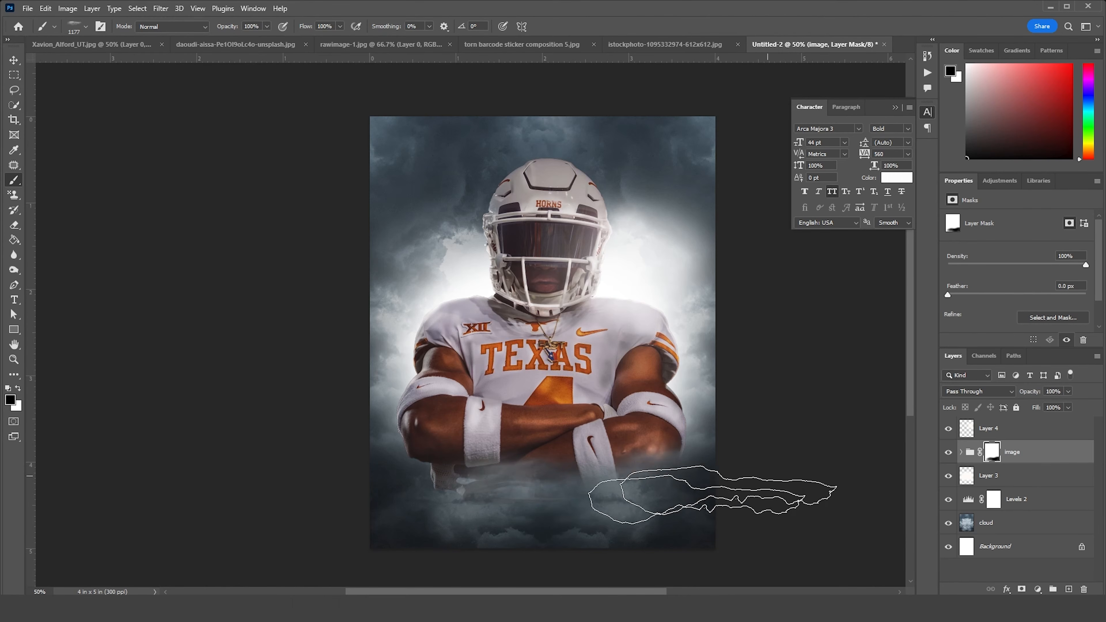
pyautogui.click(710, 457)
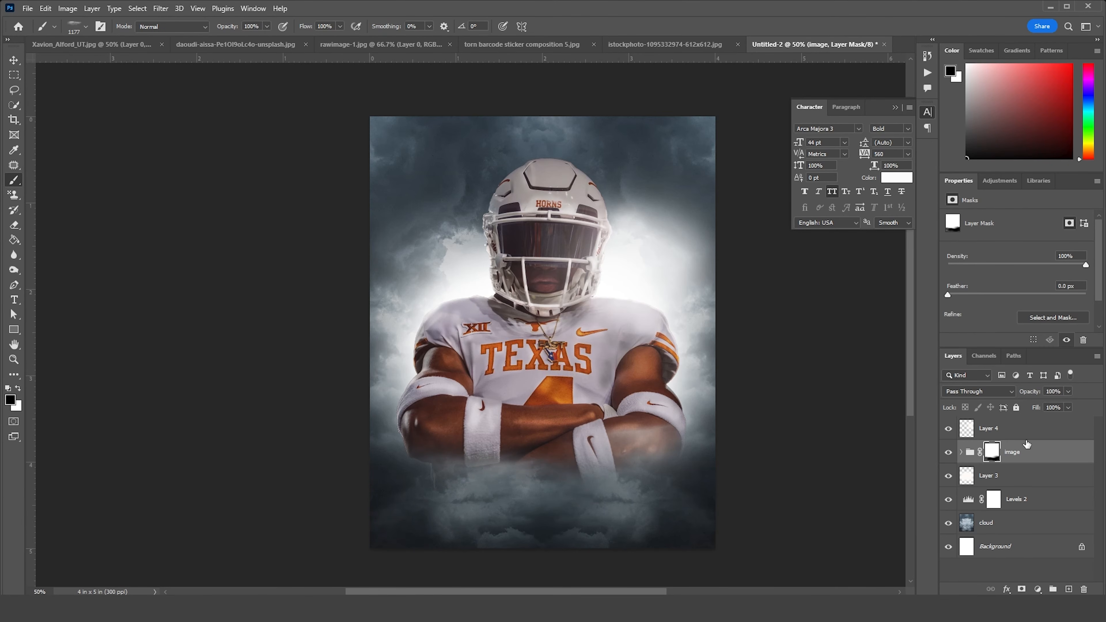
# Add a new layer above Layer 4, sample the dark blue-grey of the lower clouds, and paint fog across the player's lower body
pyautogui.click(1015, 431)
pyautogui.click(1069, 590)
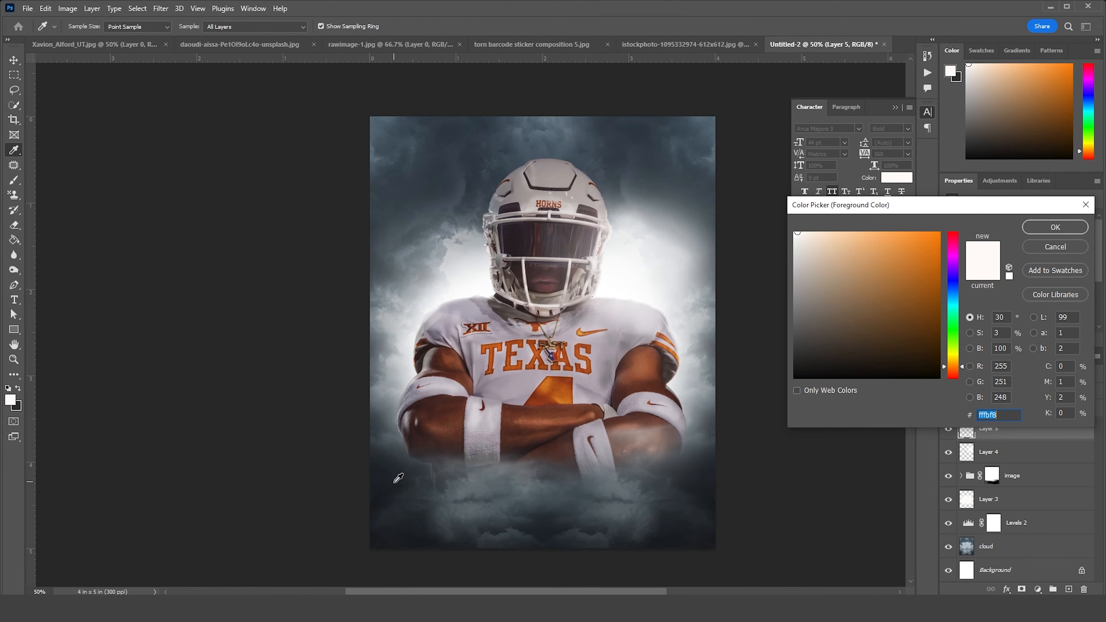
pyautogui.click(399, 479)
pyautogui.click(1056, 227)
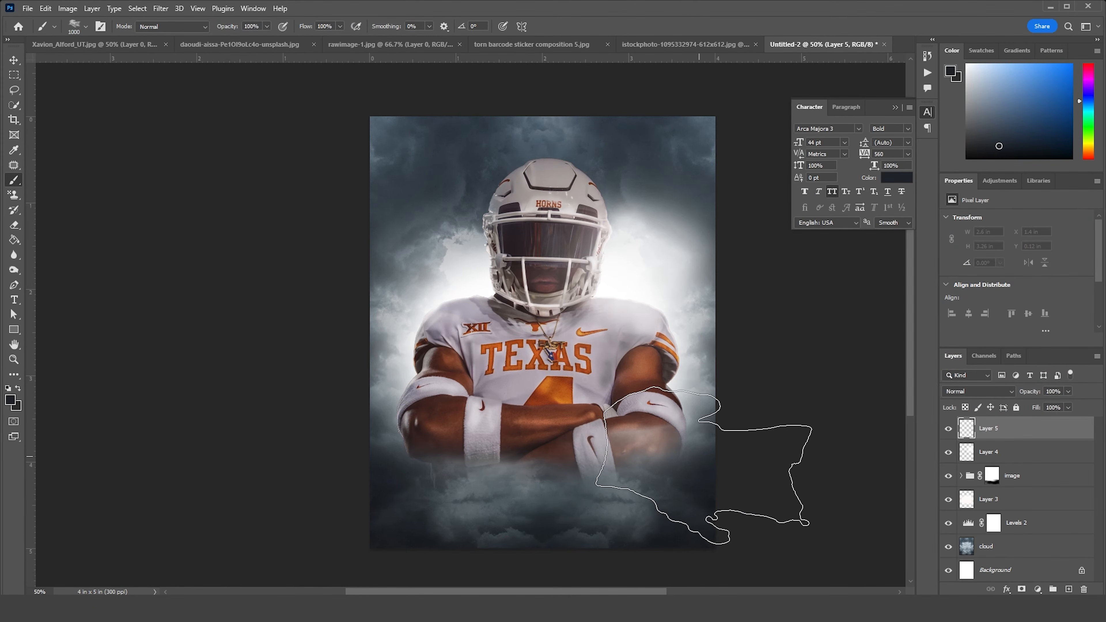
pyautogui.moveTo(390, 467)
pyautogui.mouseDown()
pyautogui.moveTo(365, 519)
pyautogui.moveTo(524, 506)
pyautogui.moveTo(820, 519)
pyautogui.moveTo(792, 490)
pyautogui.mouseUp()
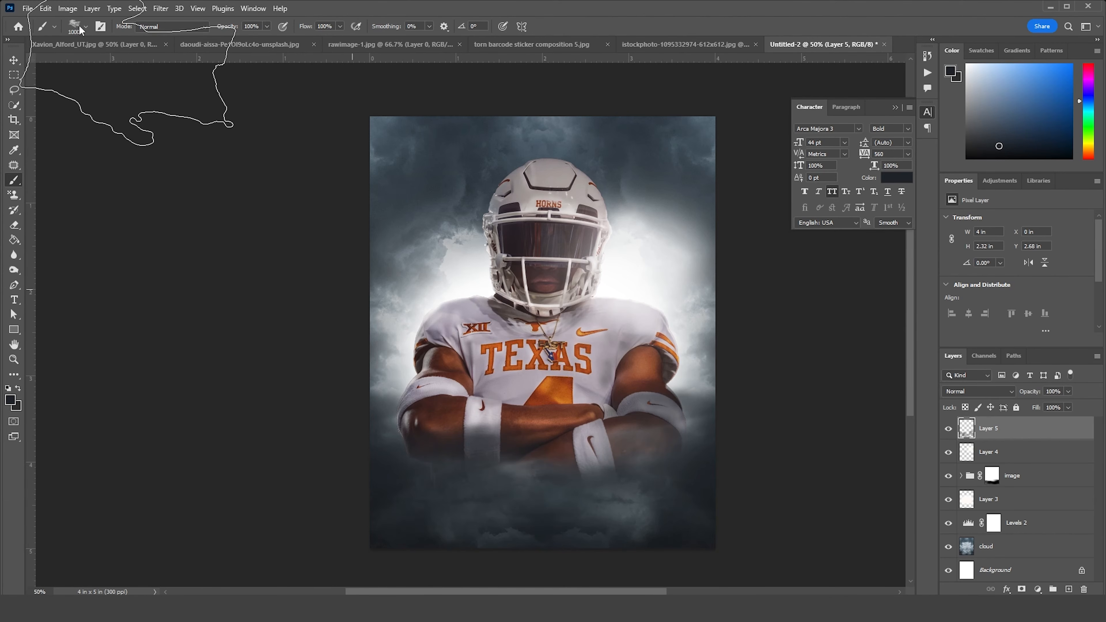
# Add another layer on top and choose the 1200 px brush from the Fog brush set
pyautogui.click(1070, 589)
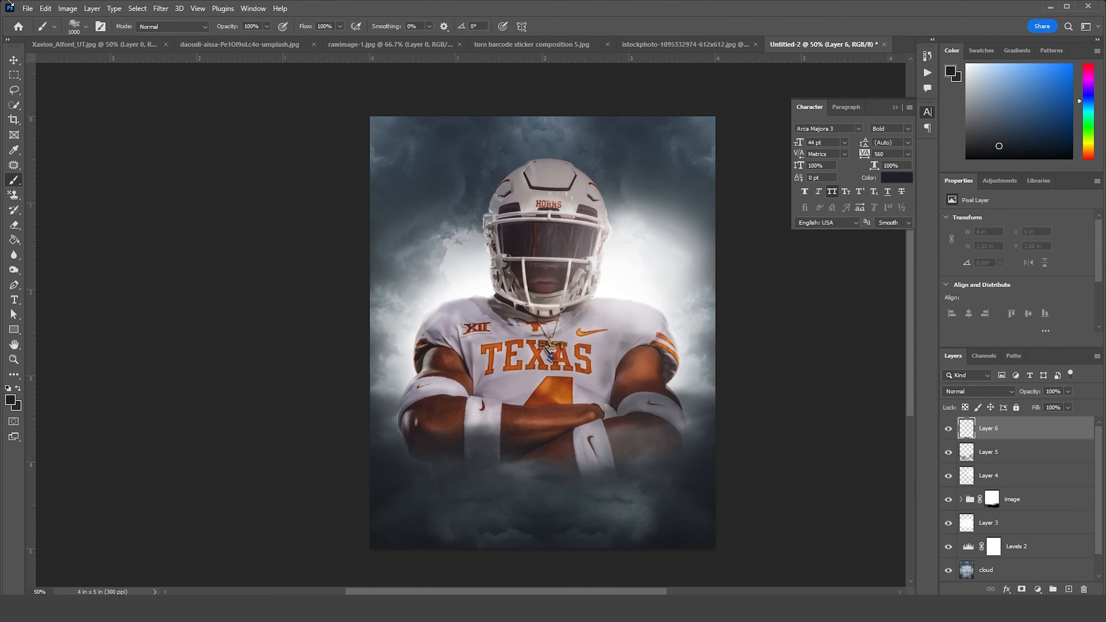
pyautogui.click(86, 36)
pyautogui.click(185, 389)
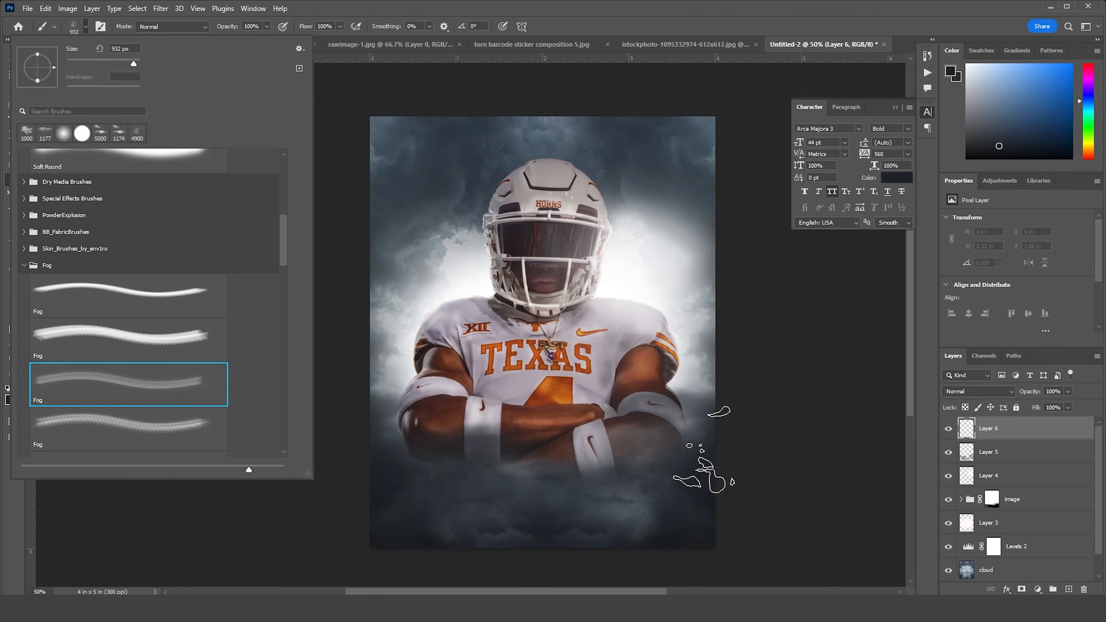
pyautogui.click(170, 430)
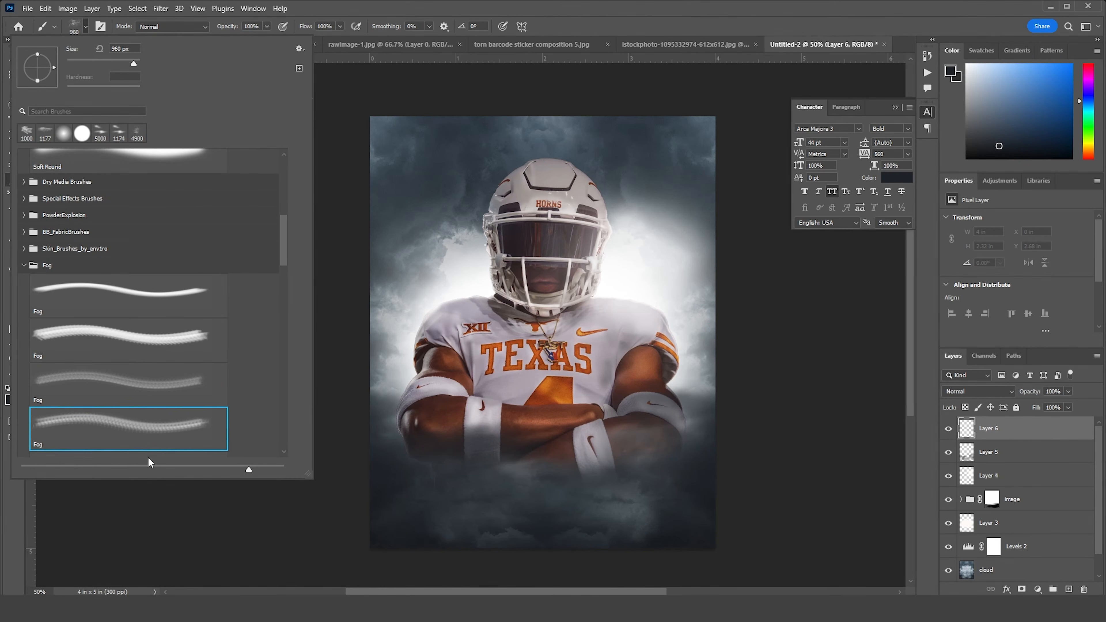
pyautogui.scroll(-5, 279, 252)
pyautogui.click(174, 338)
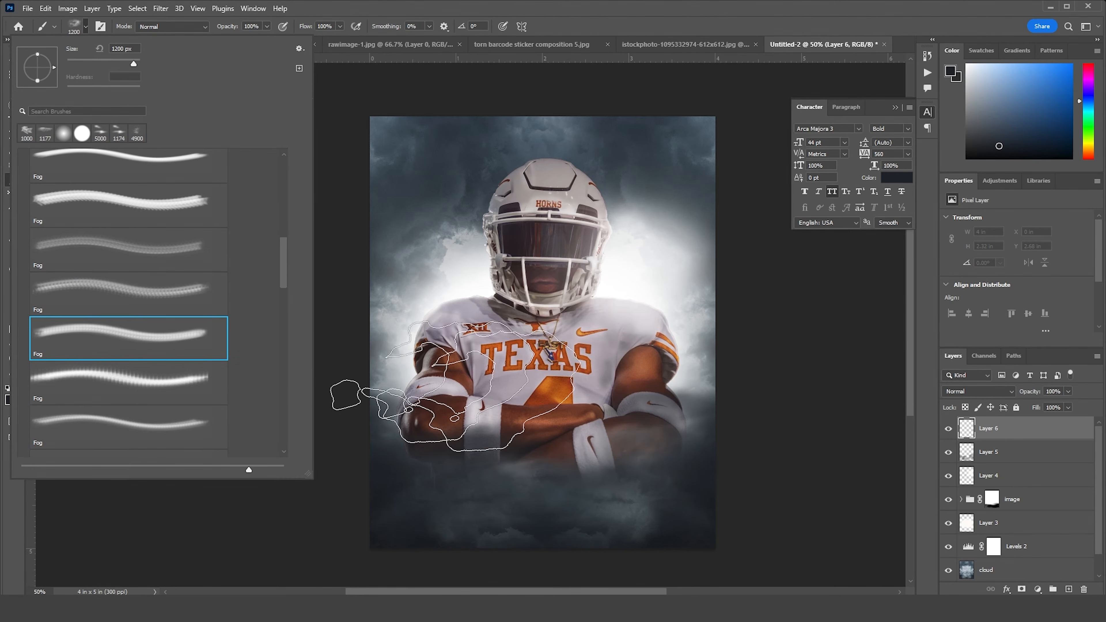
pyautogui.click(980, 431)
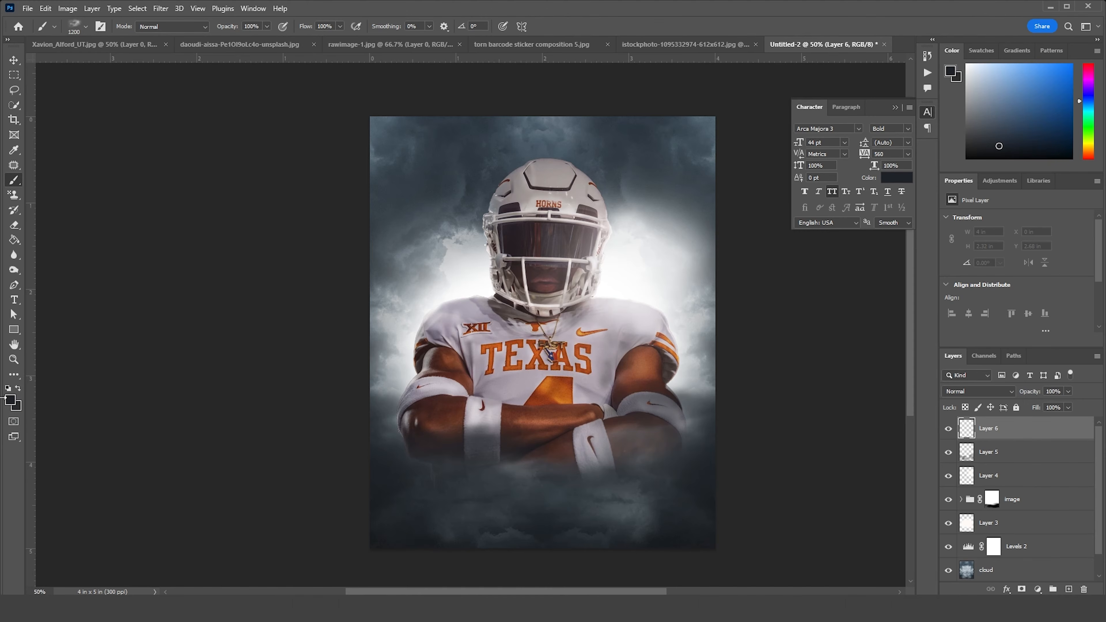
# Sample the near-white #f5f5f6 from the background glow and paint light fog across the poster's lower area on Layer 6
pyautogui.click(11, 404)
pyautogui.click(461, 287)
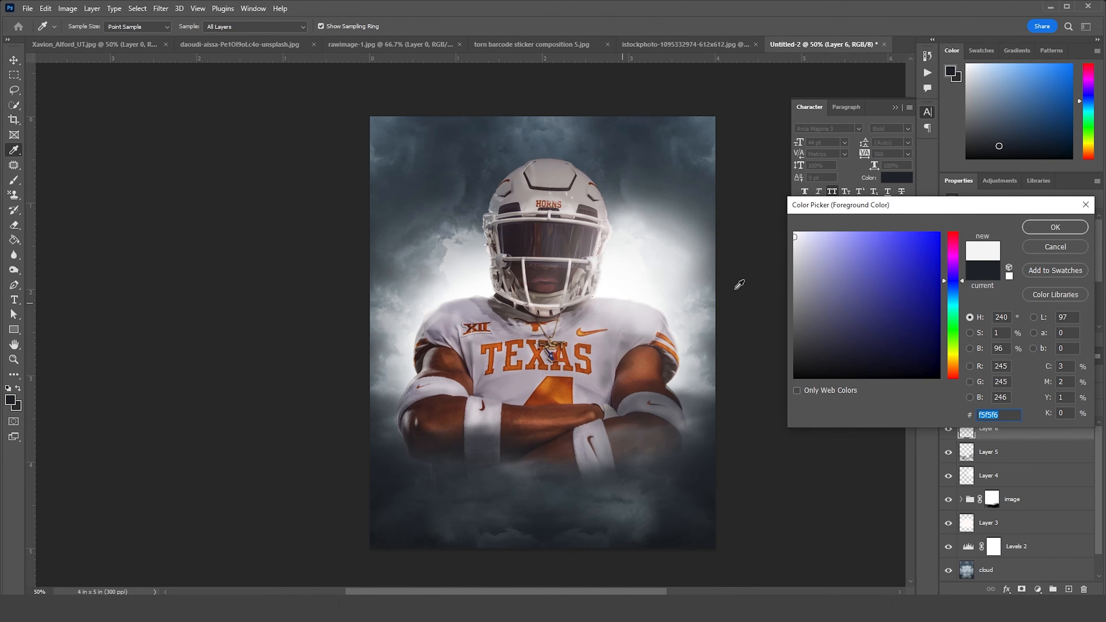
pyautogui.click(1080, 233)
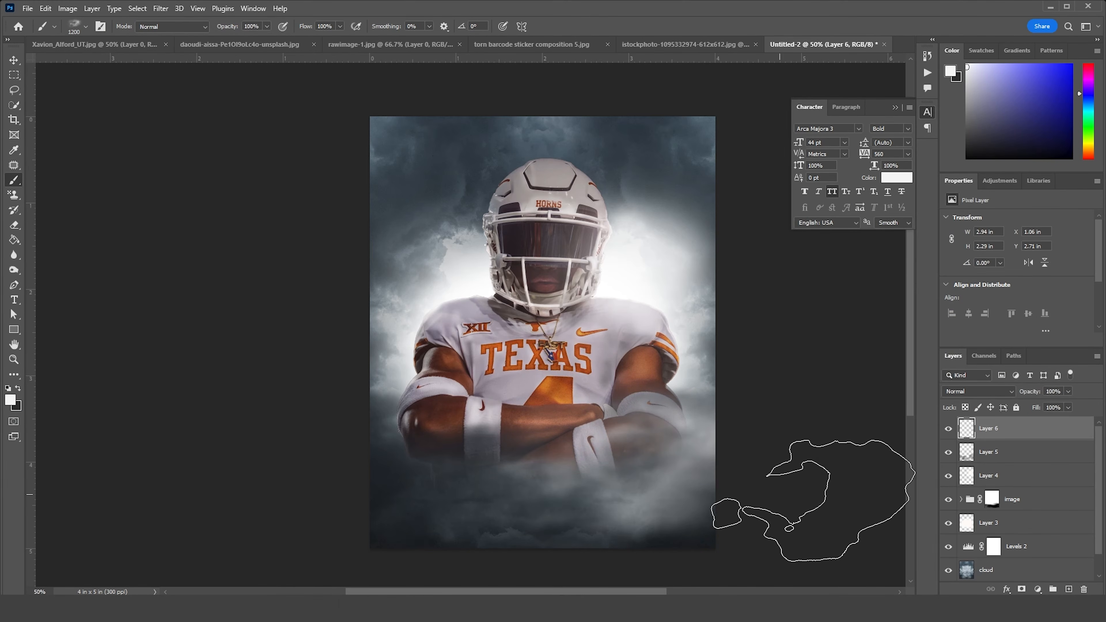
pyautogui.click(392, 471)
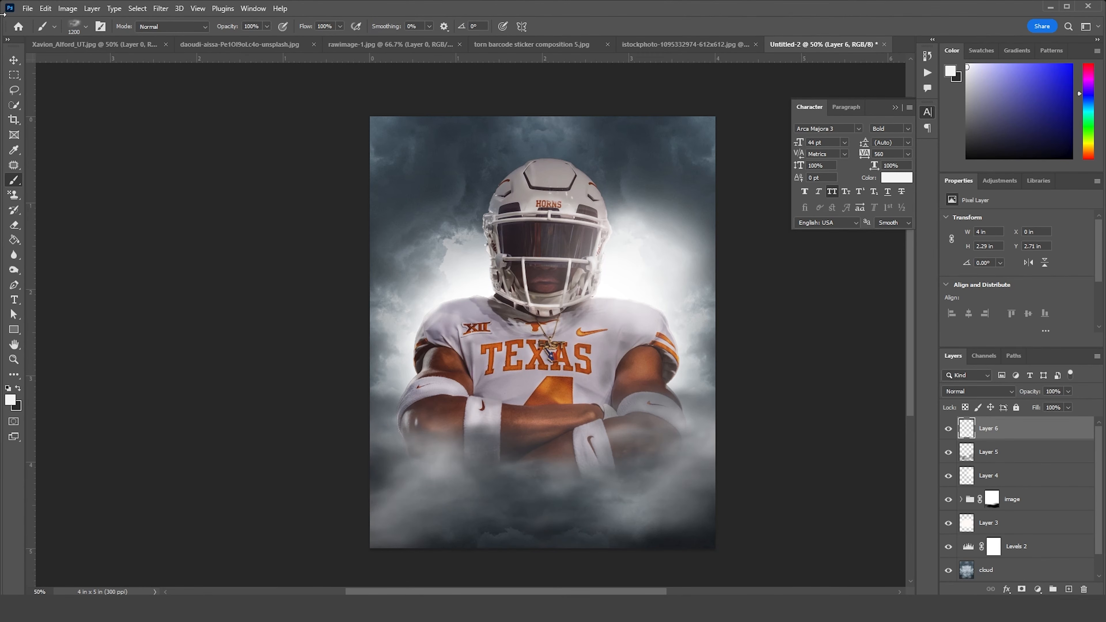
# Copy the torn barcode sticker image into the poster, place it just above the cloud layer, and set its blend mode to Screen
pyautogui.click(14, 59)
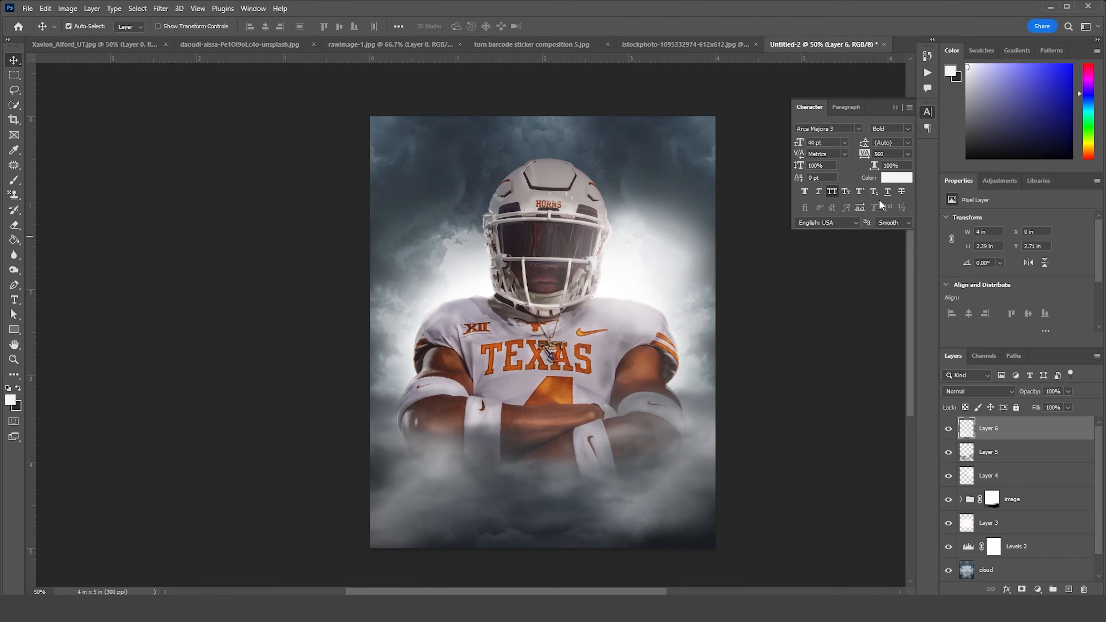
pyautogui.click(679, 43)
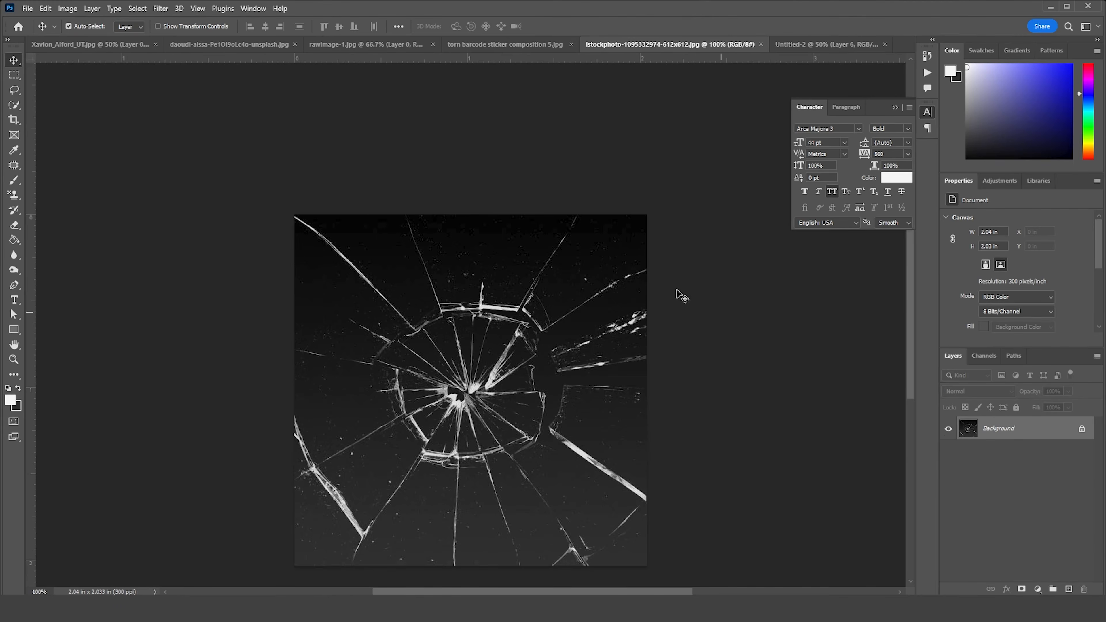
pyautogui.click(497, 43)
pyautogui.moveTo(455, 311); pyautogui.dragTo(804, 45)
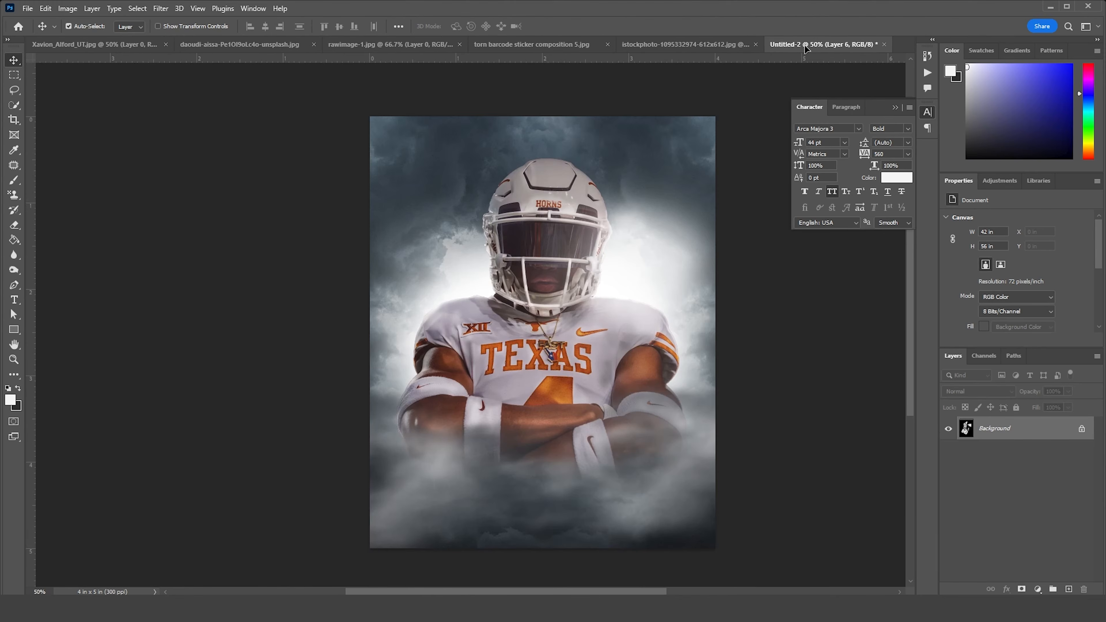
pyautogui.moveTo(618, 319); pyautogui.dragTo(623, 322)
pyautogui.moveTo(1030, 433); pyautogui.dragTo(1040, 535)
pyautogui.click(998, 393)
pyautogui.click(966, 410)
# Scale the torn barcode layer to about 36%, rotate it, and place it in the poster's upper-right area behind the helmet
pyautogui.hotkey('ctrl', 't')
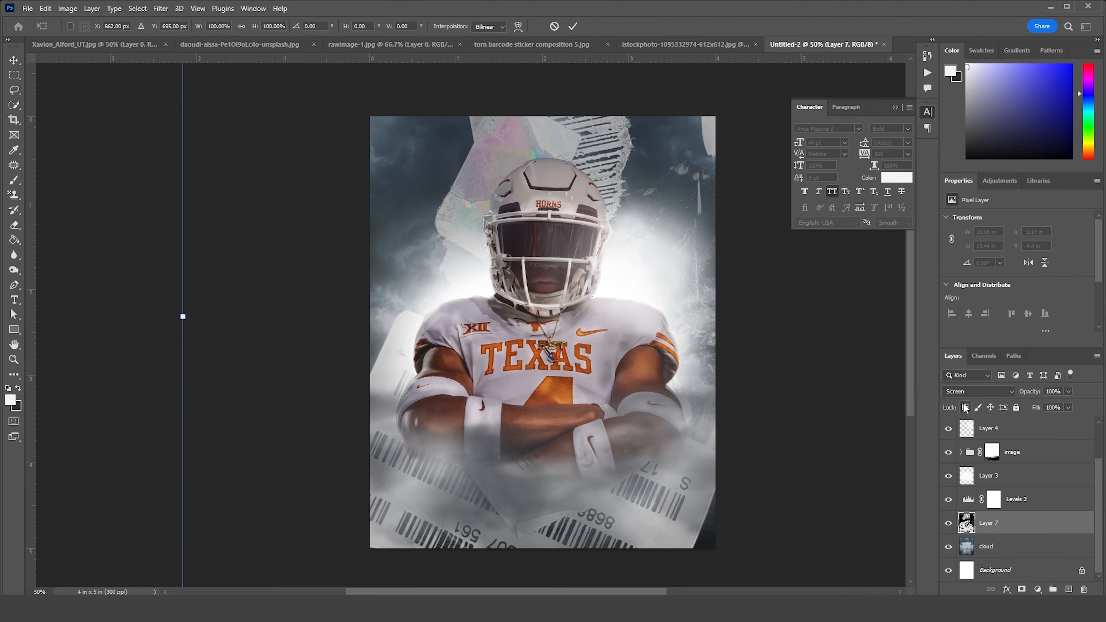
pyautogui.hotkey('ctrl', '-')
pyautogui.hotkey('ctrl', '-')
pyautogui.hotkey('ctrl', '-')
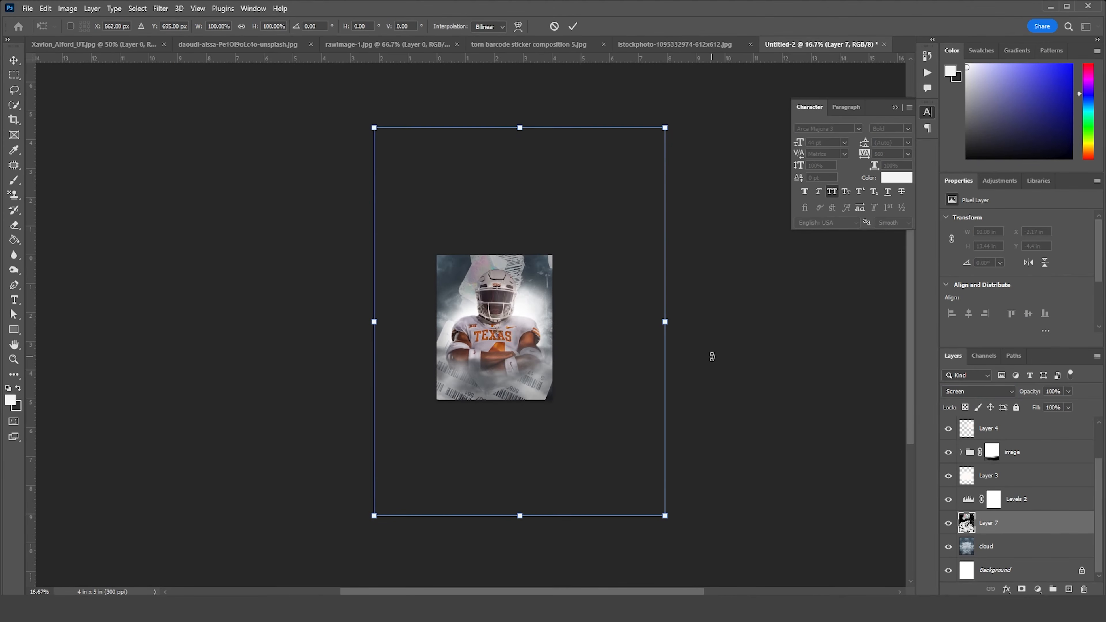
pyautogui.hotkey('ctrl', '+')
pyautogui.hotkey('ctrl', '+')
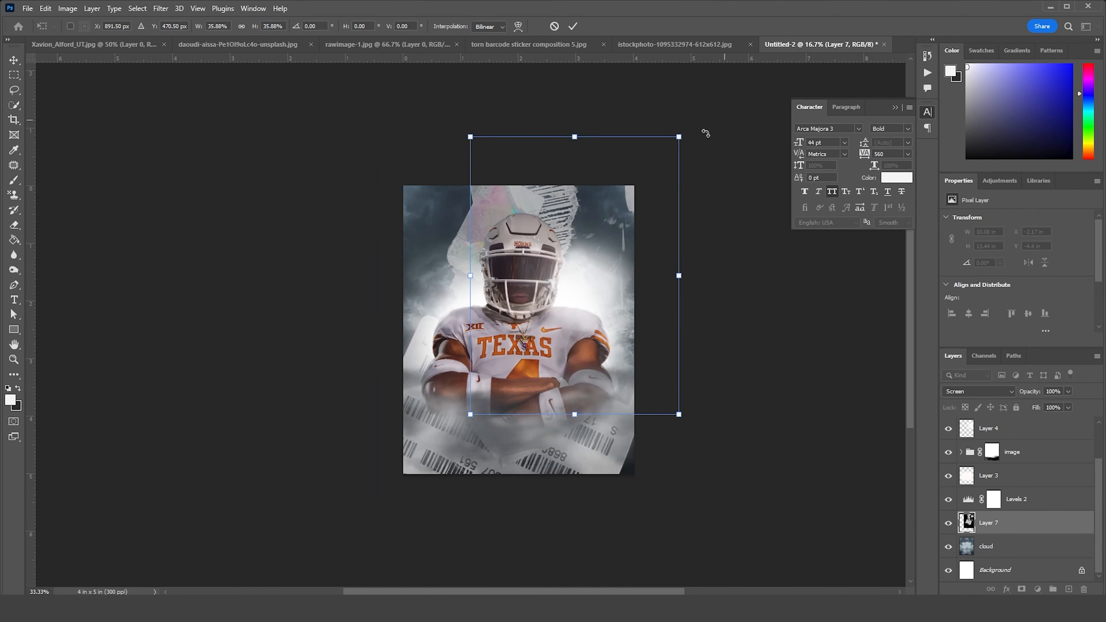
pyautogui.moveTo(691, 130); pyautogui.dragTo(730, 167)
pyautogui.moveTo(682, 244); pyautogui.dragTo(675, 270)
pyautogui.press('Return')
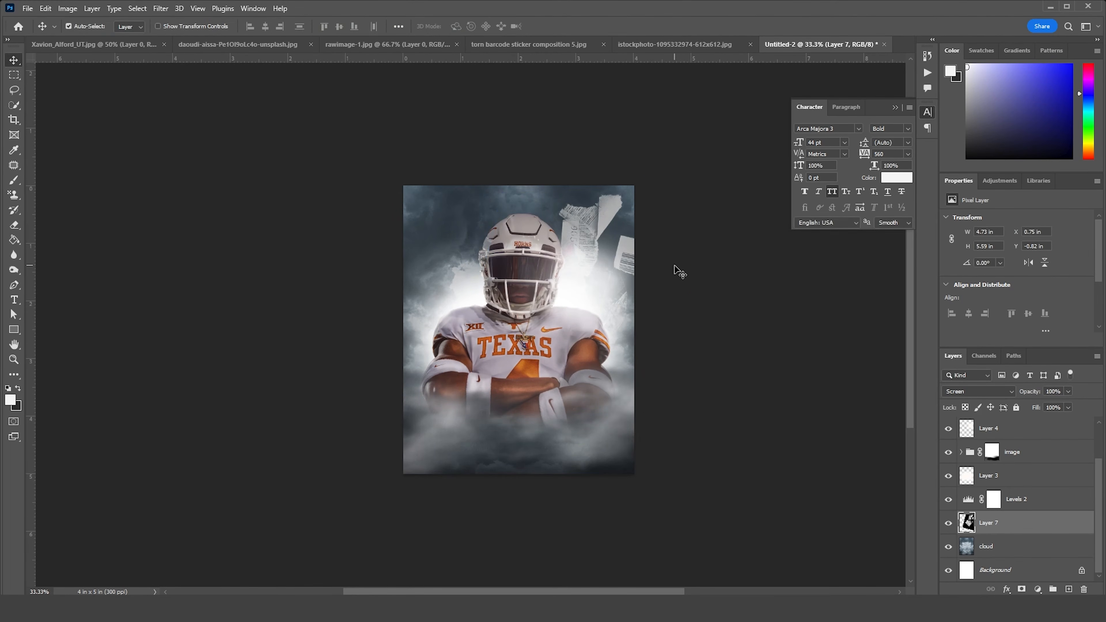
# Duplicate the torn barcode layer, then rotate and position the copy along the poster's left side behind the player
pyautogui.hotkey('ctrl', 'j')
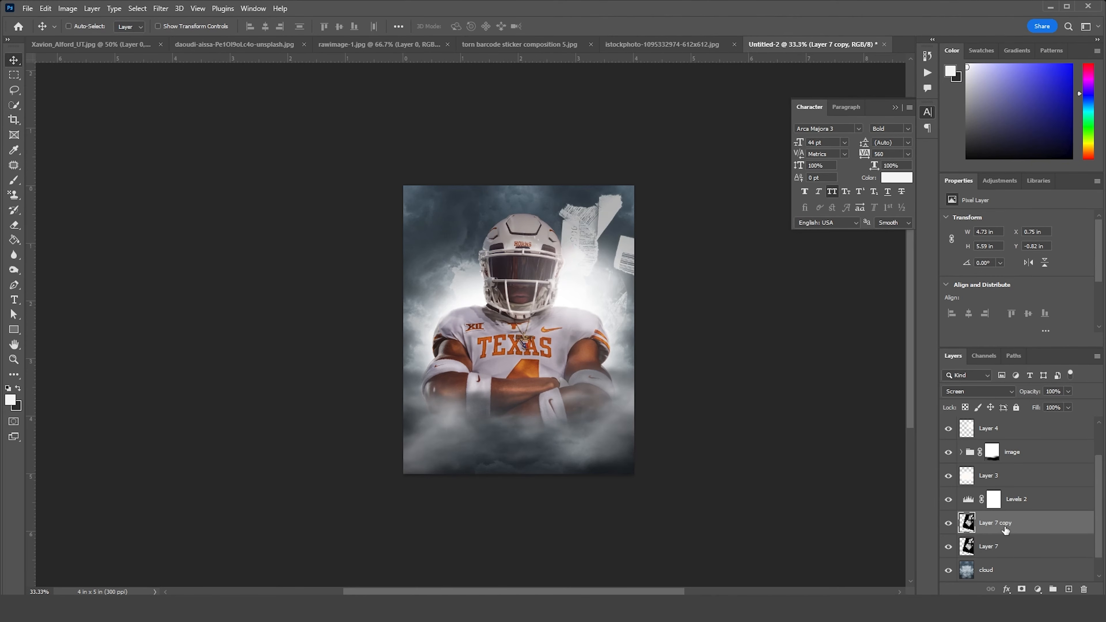
pyautogui.hotkey('ctrl', 't')
pyautogui.moveTo(724, 116); pyautogui.dragTo(630, 398)
pyautogui.moveTo(509, 350); pyautogui.dragTo(495, 350)
pyautogui.moveTo(522, 418); pyautogui.dragTo(623, 298)
pyautogui.moveTo(536, 305); pyautogui.dragTo(564, 322)
pyautogui.press('Return')
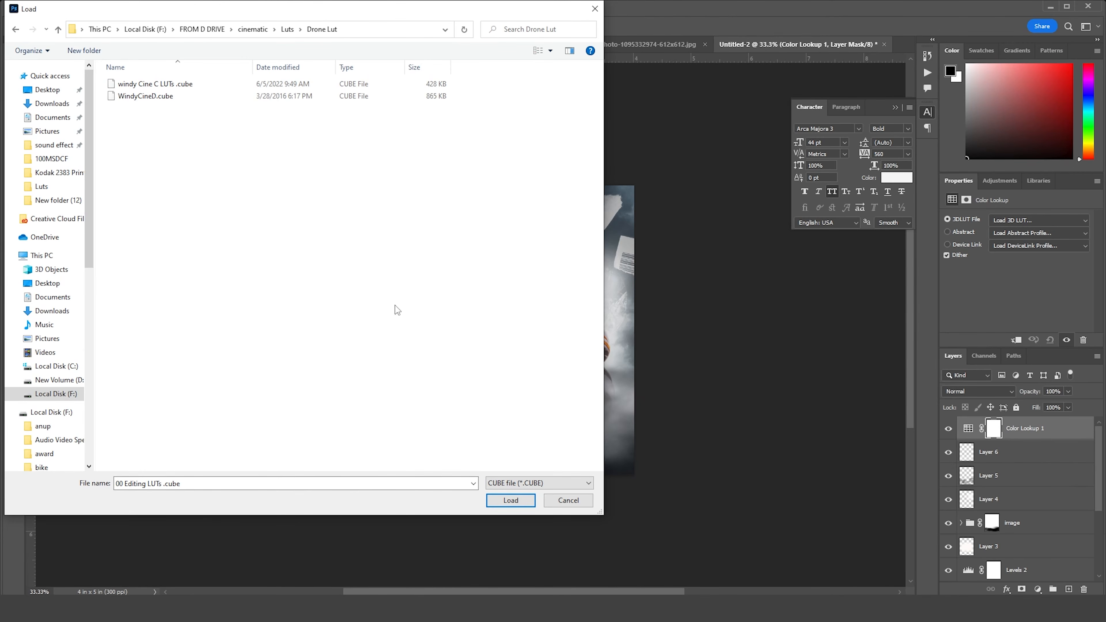
# Load windy Cine C LUTs .cube from the Drone Lut folder as the 3D LUT of the Color Lookup adjustment
pyautogui.click(582, 500)
pyautogui.click(967, 428)
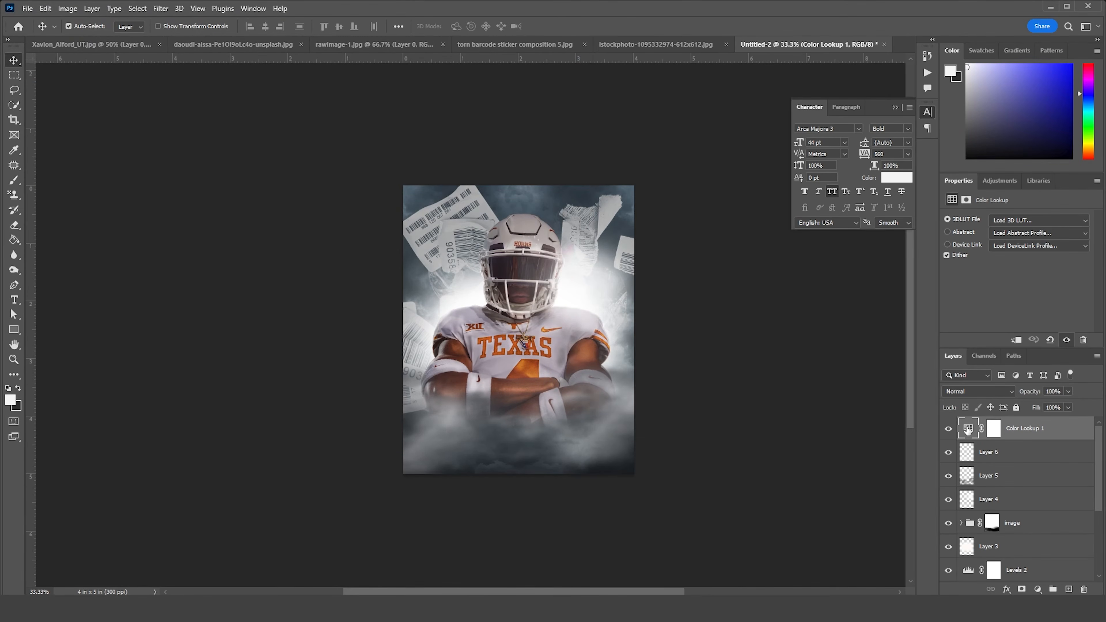
pyautogui.click(1004, 220)
pyautogui.click(1004, 237)
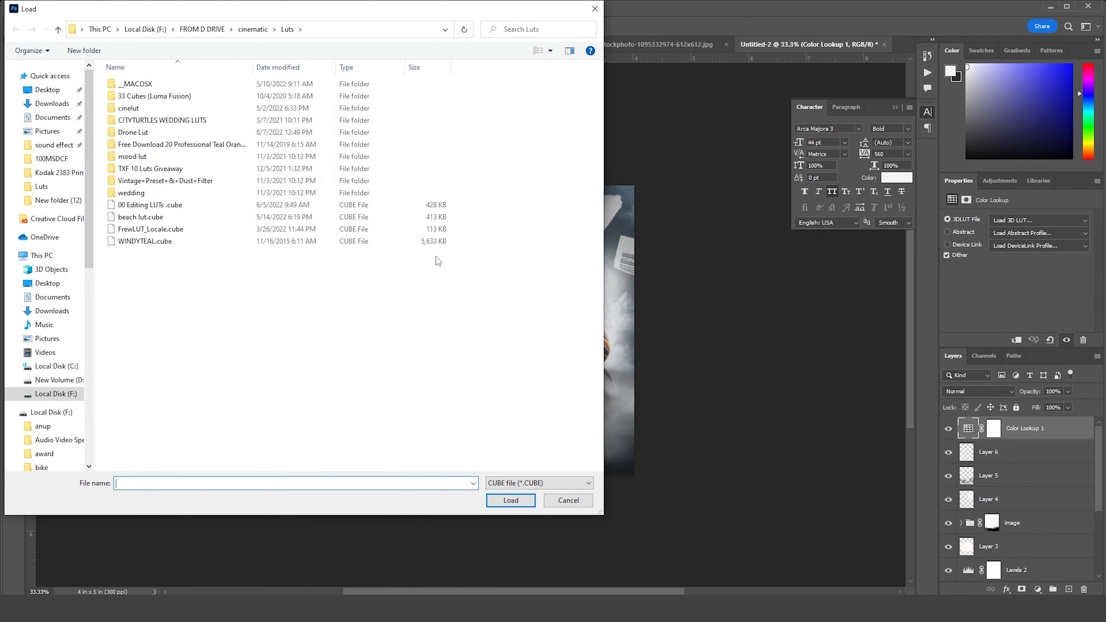
pyautogui.doubleClick(198, 133)
pyautogui.click(178, 87)
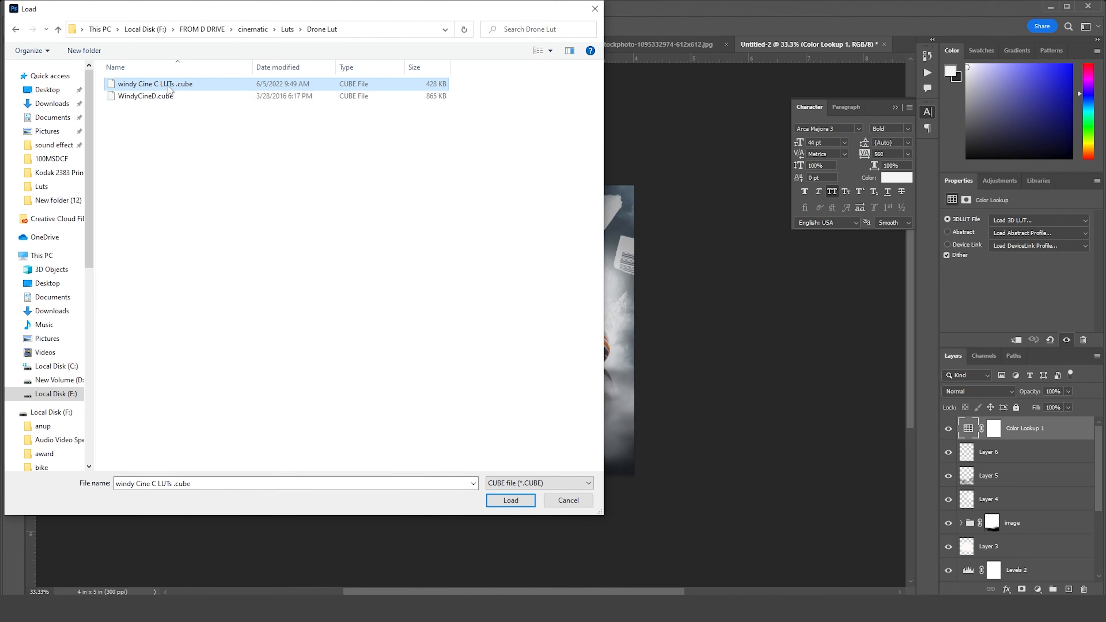
pyautogui.click(511, 500)
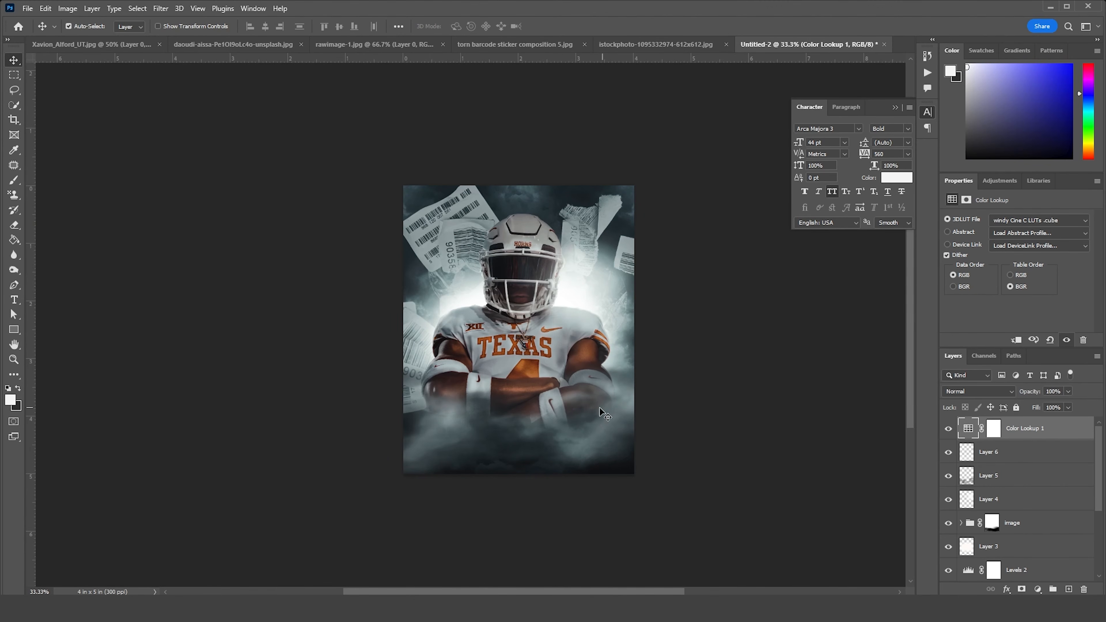
# Stamp all visible layers into a new top layer and open it in the Camera Raw Filter
pyautogui.click(970, 433)
pyautogui.hotkey('ctrl', 'shift', 'alt', 'e')
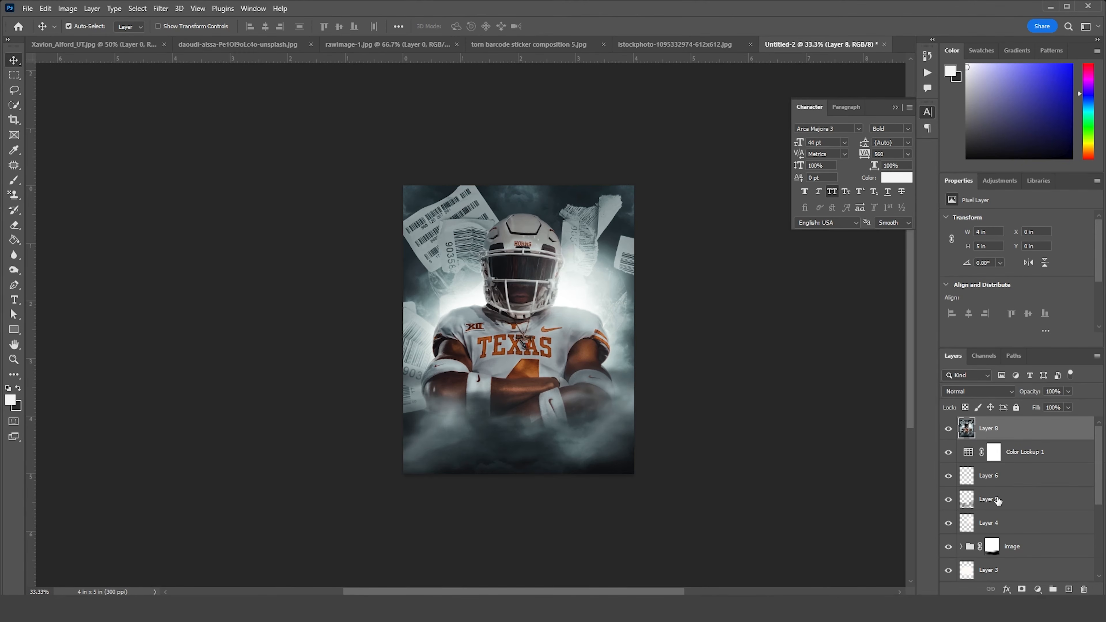
pyautogui.click(160, 9)
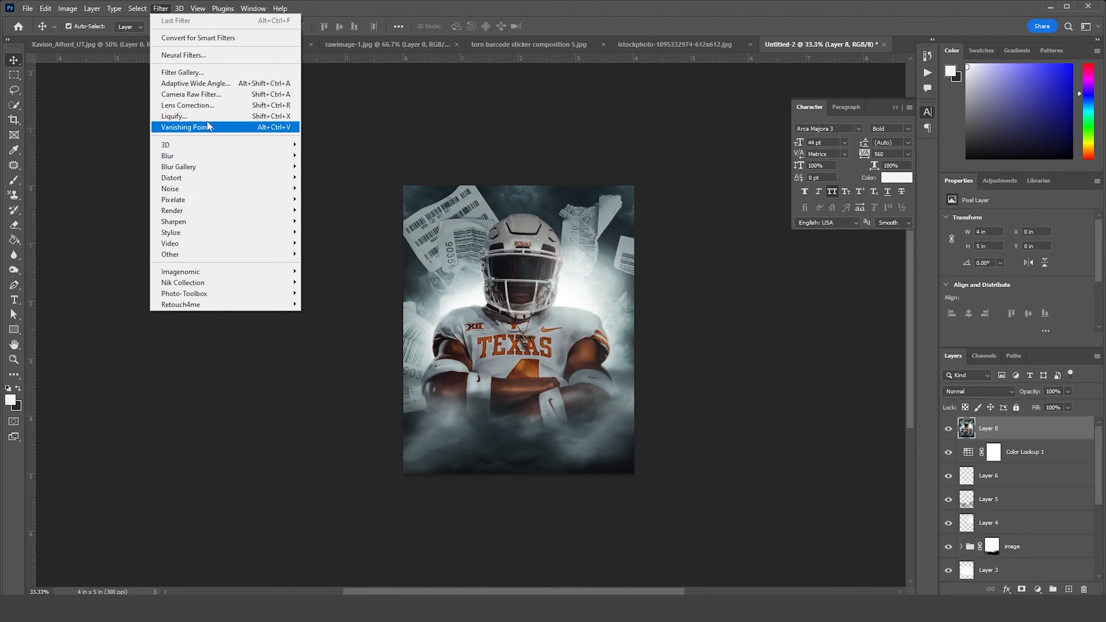
pyautogui.click(204, 96)
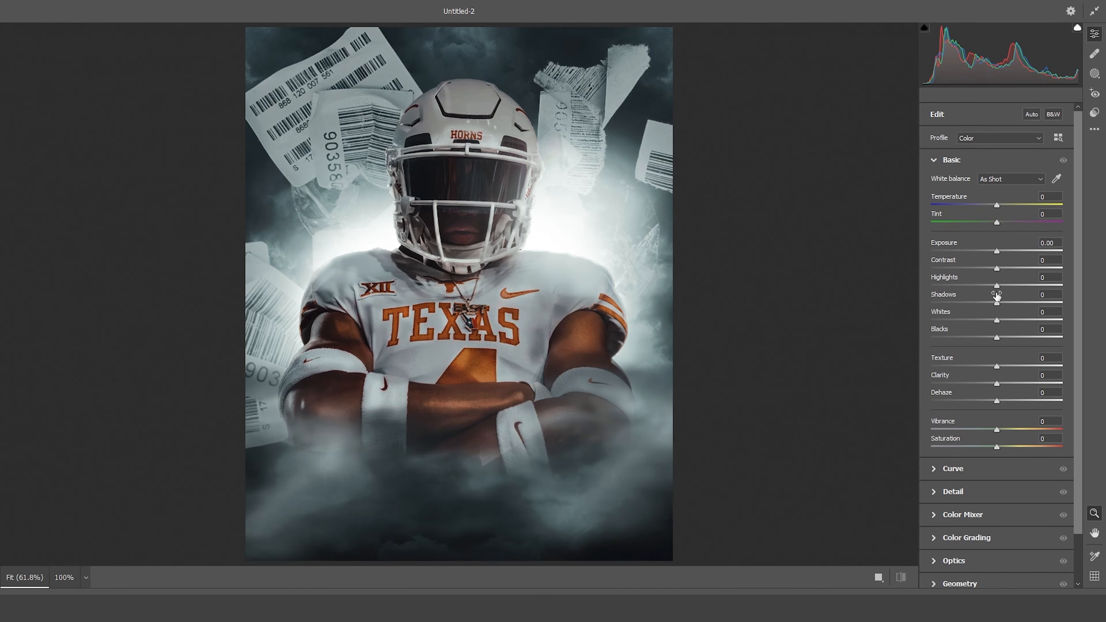
# Set Shadows to +30, Sharpening to 30, Clarity to +54 and Texture to +35 in the Camera Raw Filter
pyautogui.click(1015, 303)
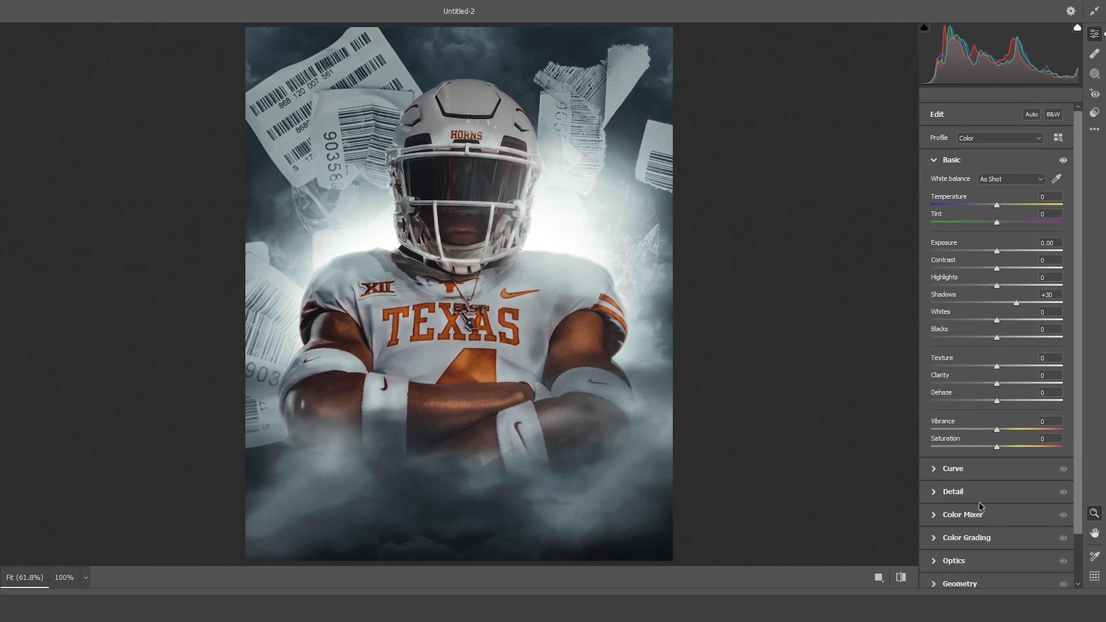
pyautogui.click(935, 495)
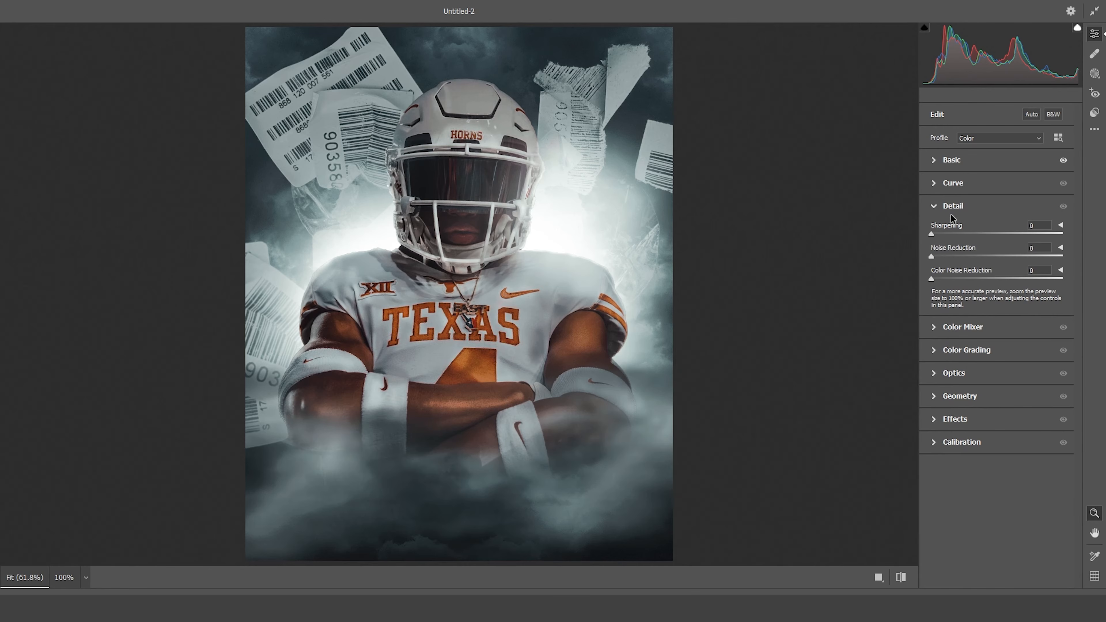
pyautogui.click(937, 184)
pyautogui.click(941, 161)
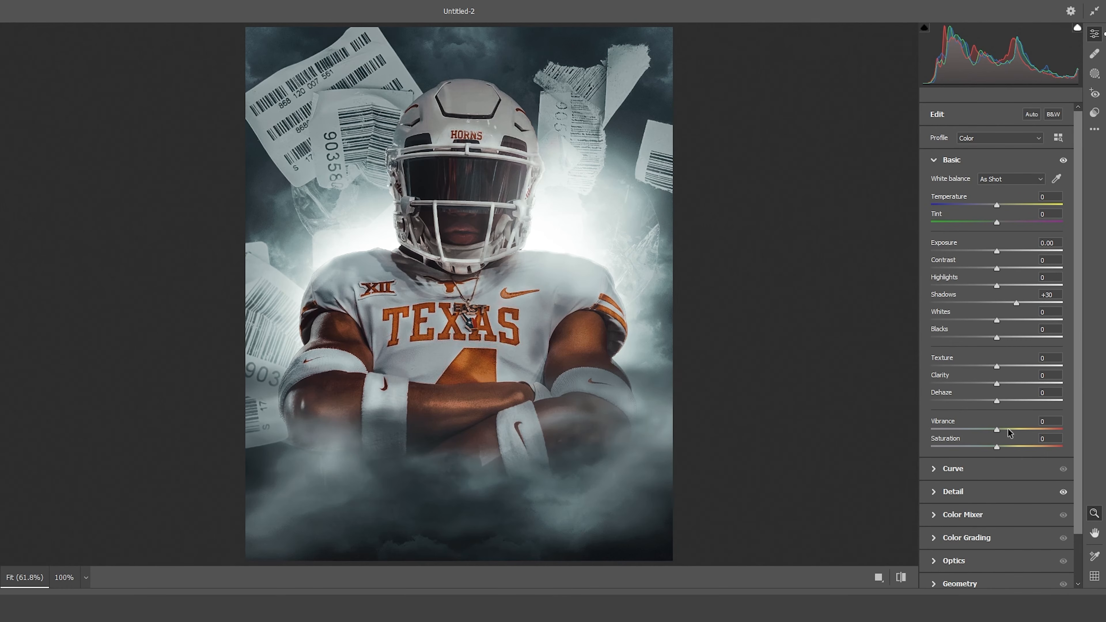
pyautogui.moveTo(1031, 385); pyautogui.dragTo(1033, 384)
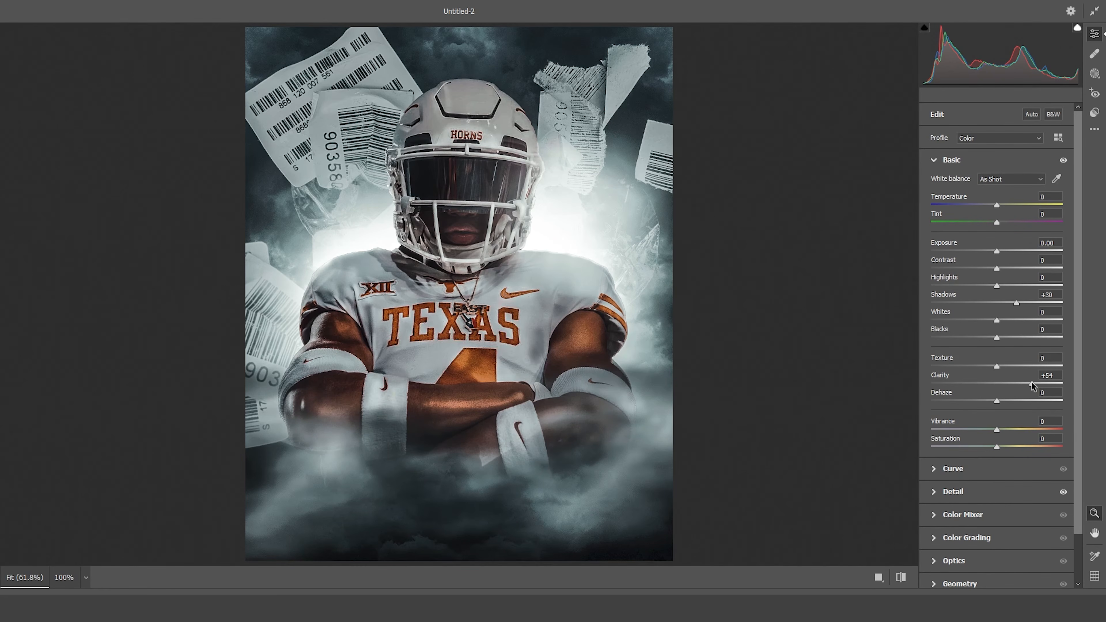
pyautogui.click(1019, 366)
# Set Exposure to +0.45, Highlights to -44, Texture to +2, Clarity to +30 and Dehaze to +13, and apply the filter
pyautogui.scroll(-2, 994, 509)
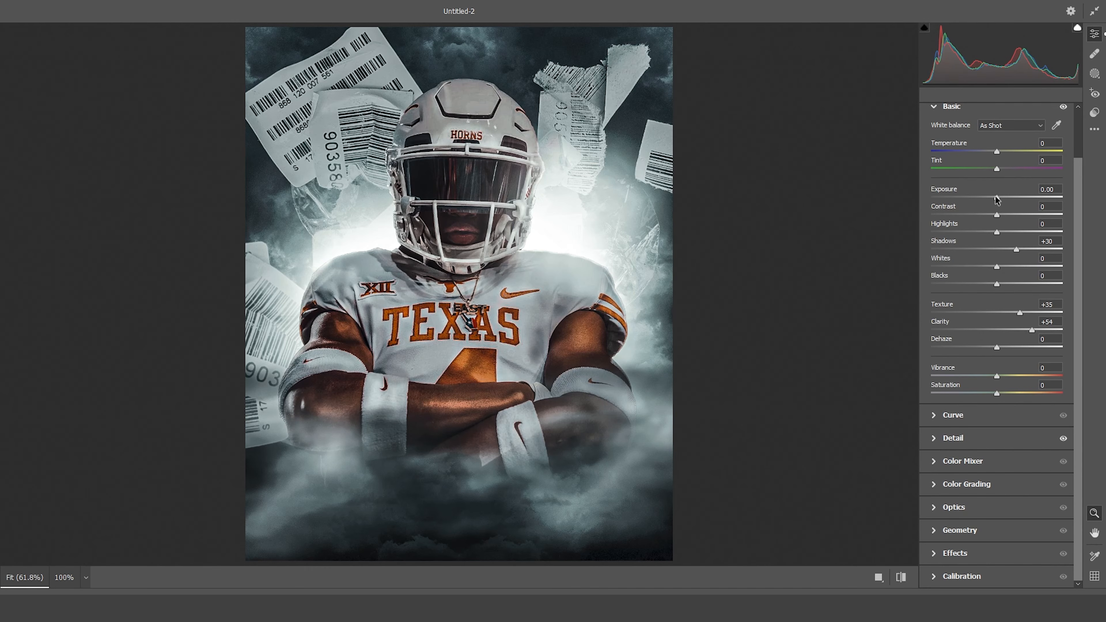
pyautogui.moveTo(1005, 200); pyautogui.dragTo(1001, 205)
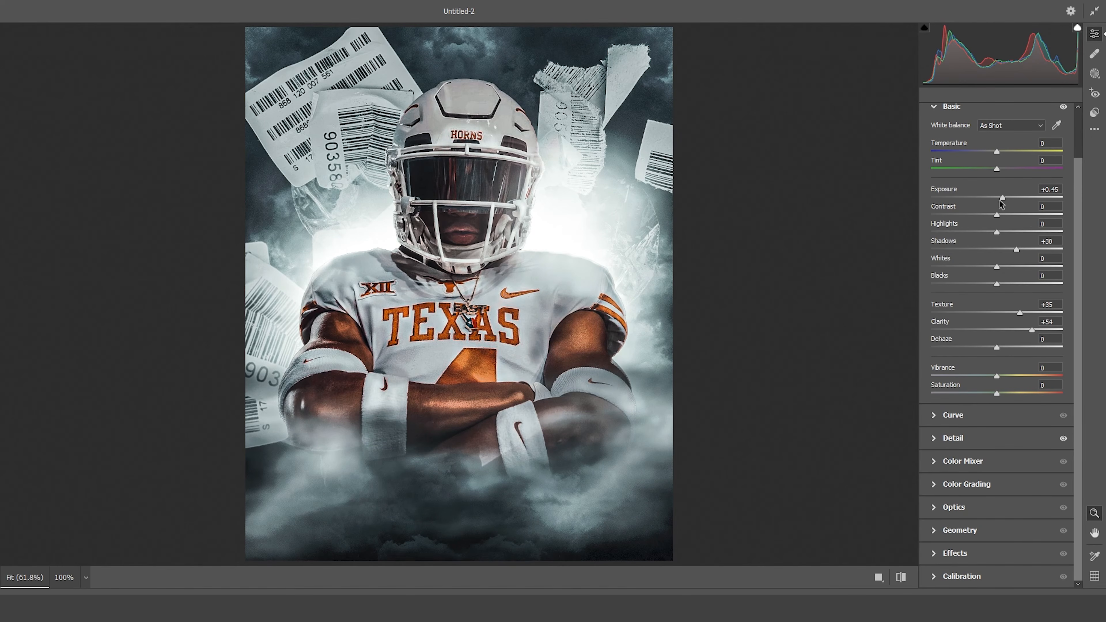
pyautogui.click(970, 232)
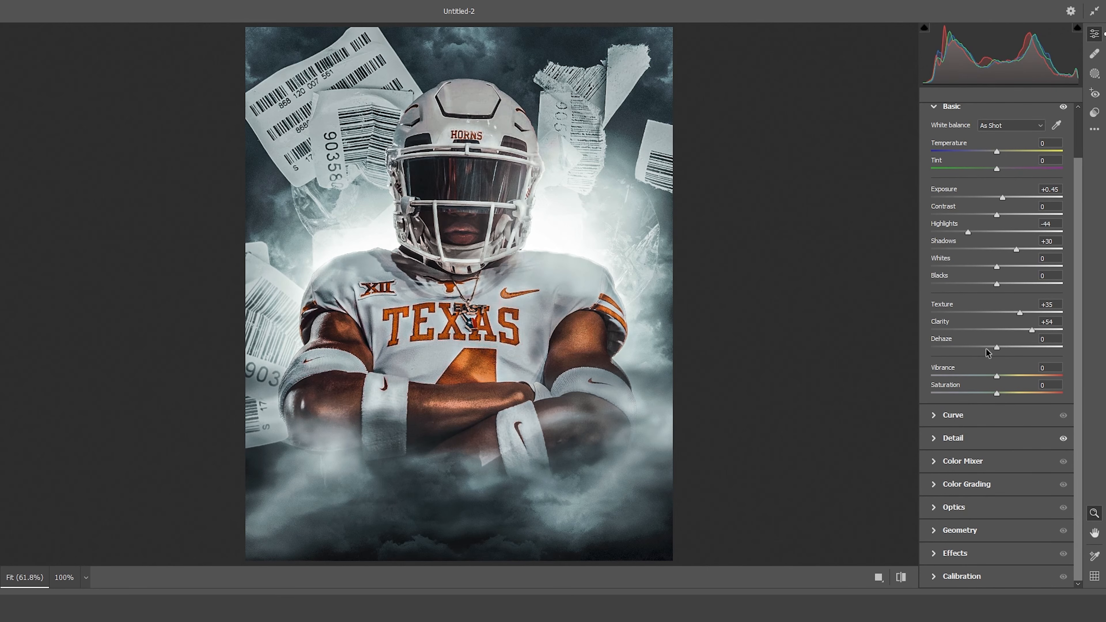
pyautogui.click(1009, 330)
pyautogui.moveTo(1010, 332)
pyautogui.mouseDown()
pyautogui.moveTo(1019, 332)
pyautogui.moveTo(1011, 315)
pyautogui.moveTo(993, 315)
pyautogui.moveTo(1006, 347)
pyautogui.mouseUp()
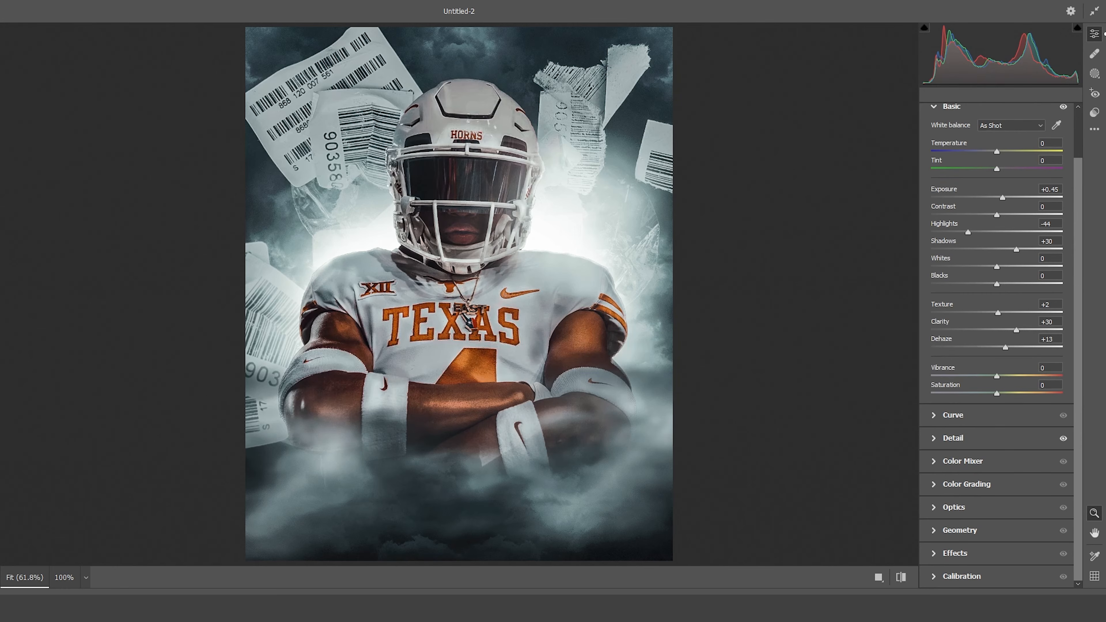
pyautogui.press('Return')
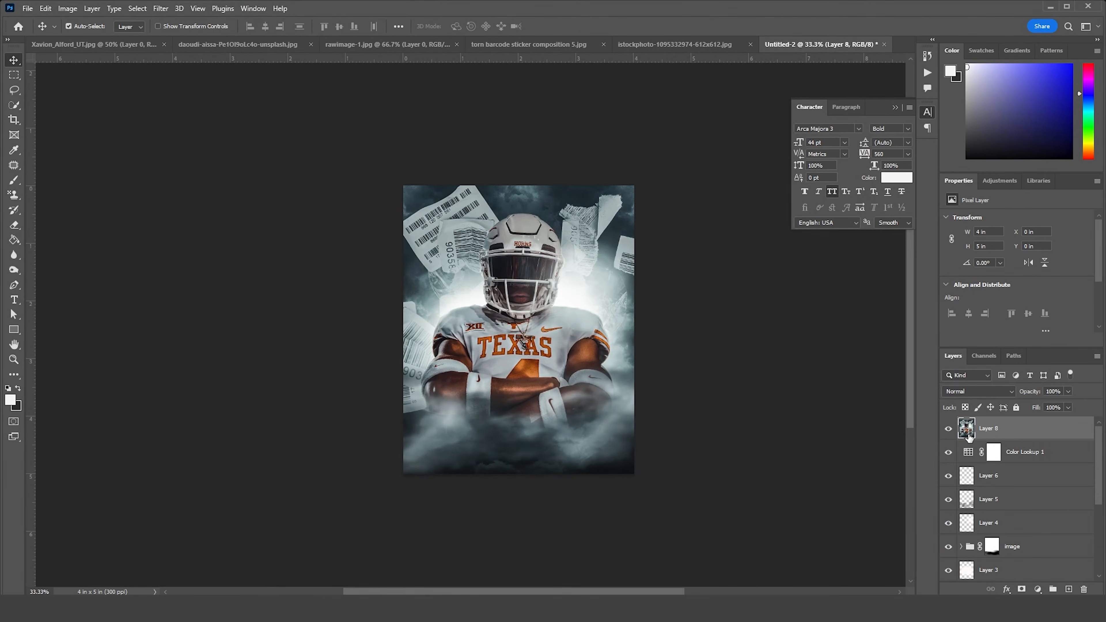
# Add the white title TEXAS in 44 pt Arca Majora 3 Bold across the fog below the player's crossed arms
pyautogui.click(14, 299)
pyautogui.moveTo(415, 397); pyautogui.dragTo(613, 453)
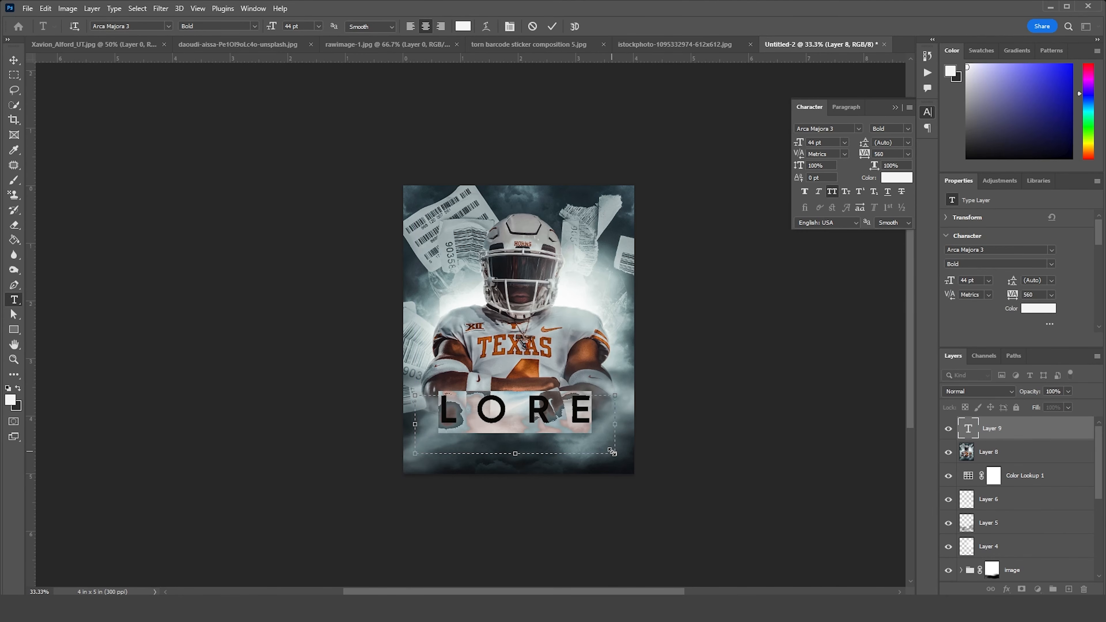
pyautogui.write('TEXA')
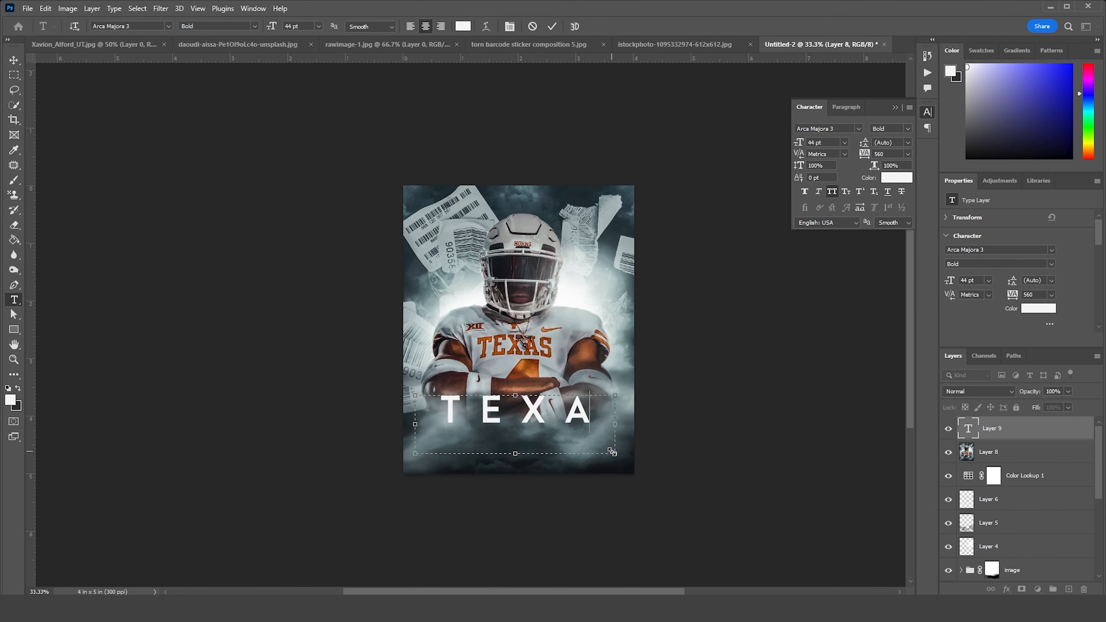
pyautogui.write('S')
pyautogui.click(13, 61)
pyautogui.moveTo(514, 409); pyautogui.dragTo(514, 450)
pyautogui.hotkey('ctrl', 'z')
# Add a 3 pt block of Lorem ipsum placeholder text directly beneath the TEXAS title
pyautogui.press('t')
pyautogui.moveTo(415, 445)
pyautogui.mouseDown()
pyautogui.moveTo(497, 462)
pyautogui.moveTo(609, 461)
pyautogui.mouseUp()
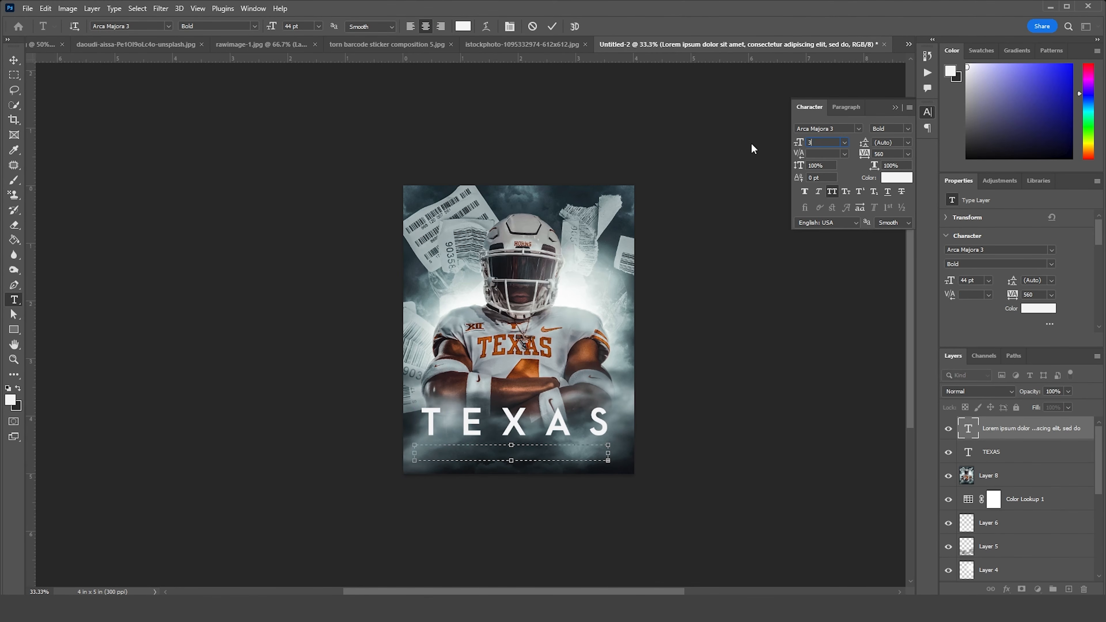
pyautogui.write('3')
pyautogui.press('Return')
pyautogui.click(14, 60)
pyautogui.moveTo(534, 455); pyautogui.dragTo(531, 450)
# Copy the cracked glass image into the poster as the top layer and set its blend mode to Screen
pyautogui.moveTo(539, 263); pyautogui.dragTo(781, 45)
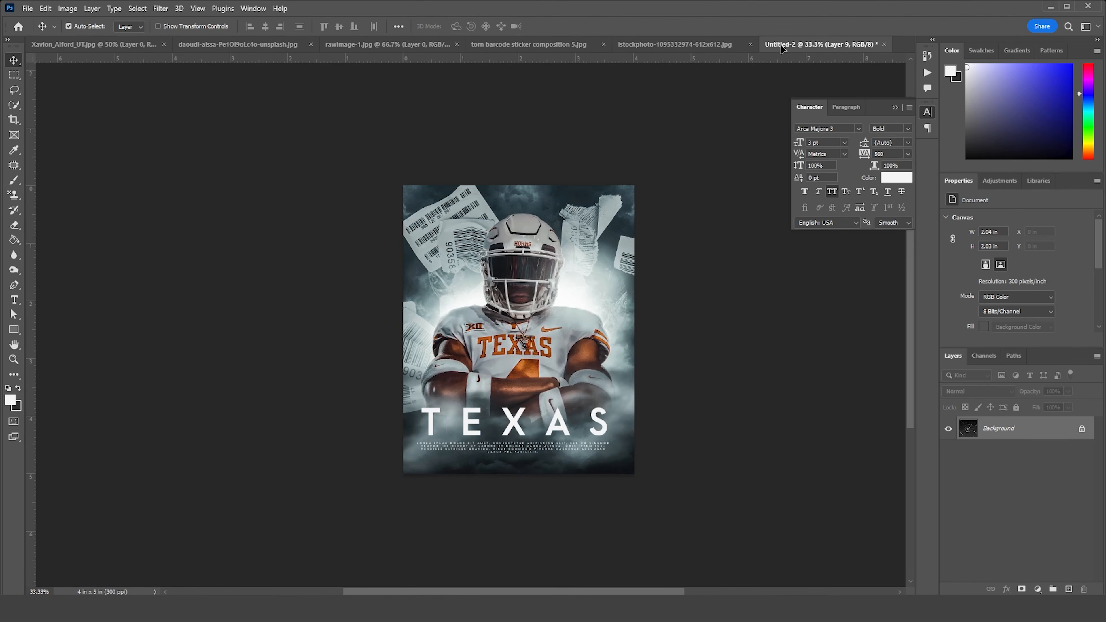
pyautogui.moveTo(543, 314); pyautogui.dragTo(543, 314)
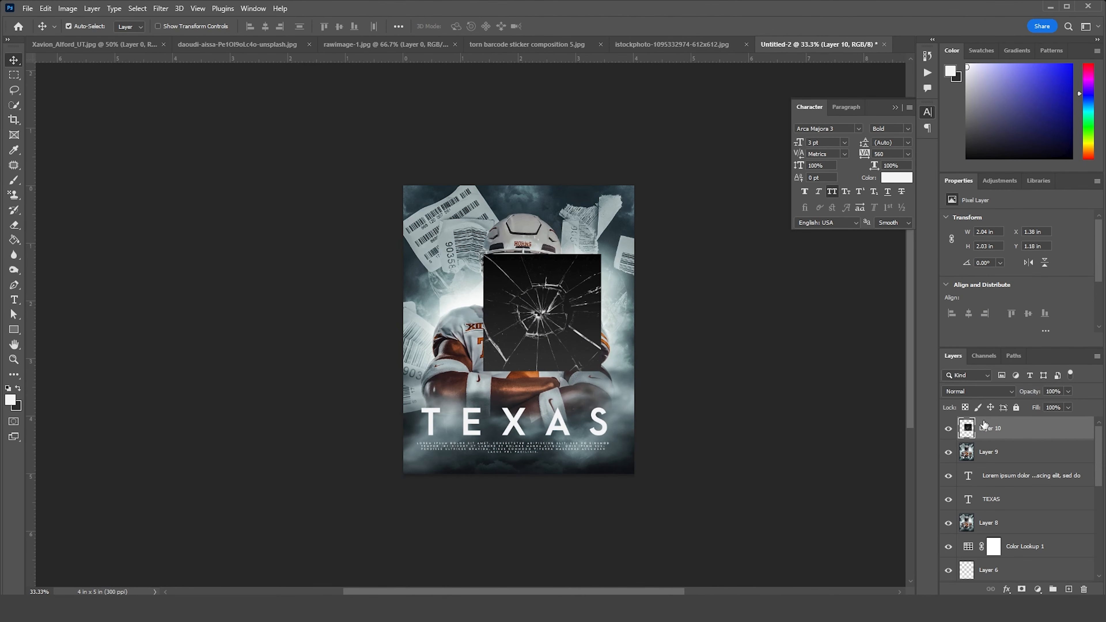
pyautogui.click(974, 394)
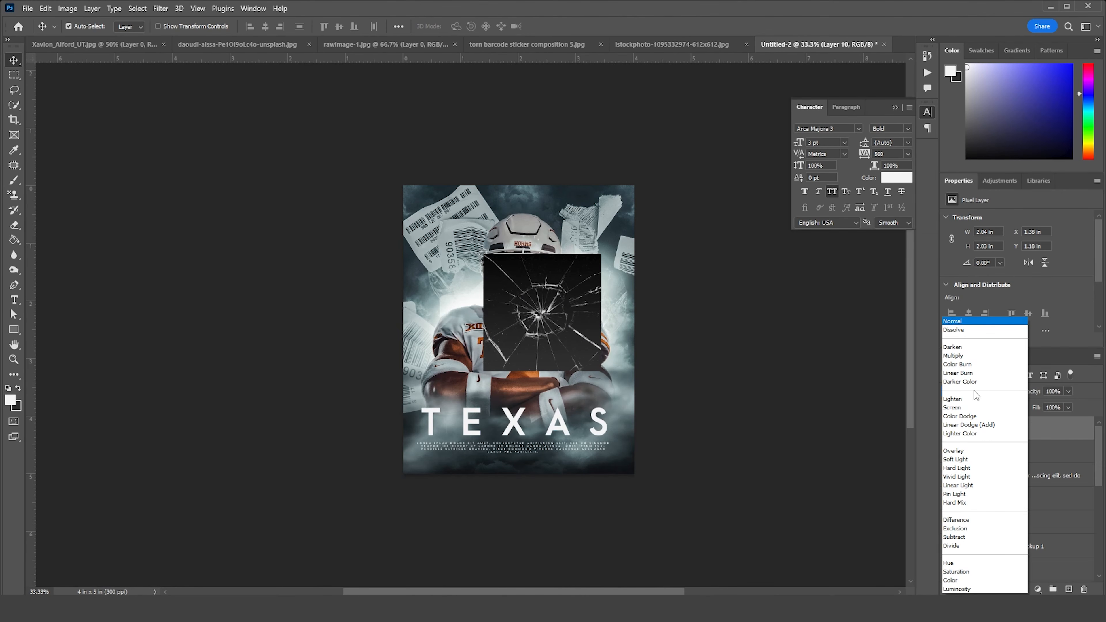
pyautogui.click(954, 408)
# Enlarge the cracked glass to about 225% and position it over the poster's lower half, centred around the title
pyautogui.hotkey('ctrl', 't')
pyautogui.moveTo(569, 348); pyautogui.dragTo(674, 536)
pyautogui.moveTo(604, 500)
pyautogui.mouseDown()
pyautogui.moveTo(617, 505)
pyautogui.moveTo(619, 486)
pyautogui.mouseUp()
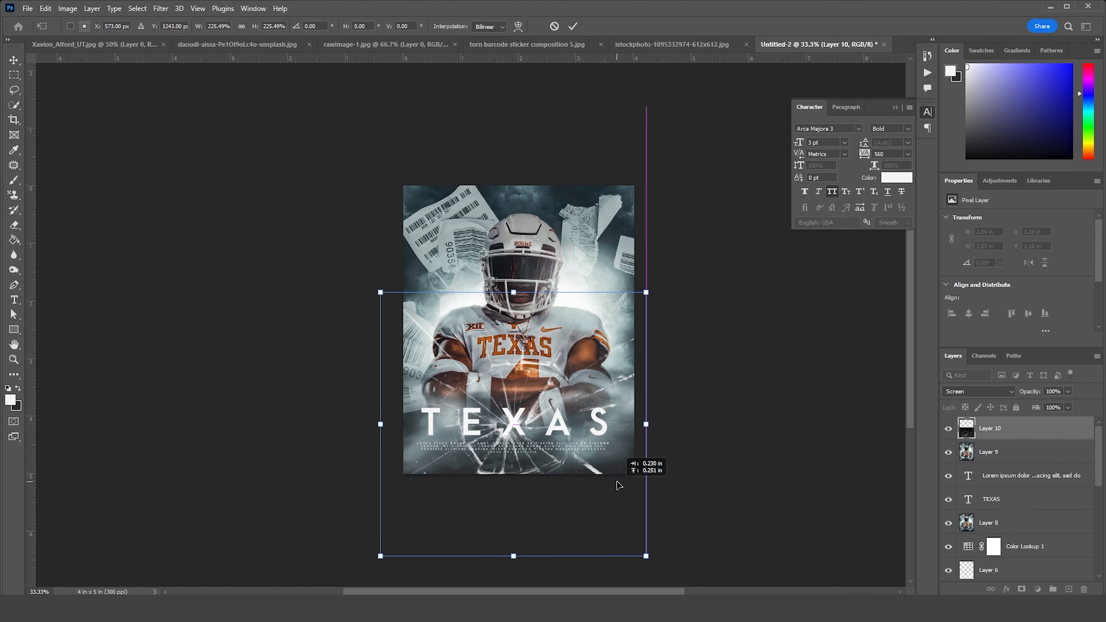
pyautogui.moveTo(619, 486); pyautogui.dragTo(619, 487)
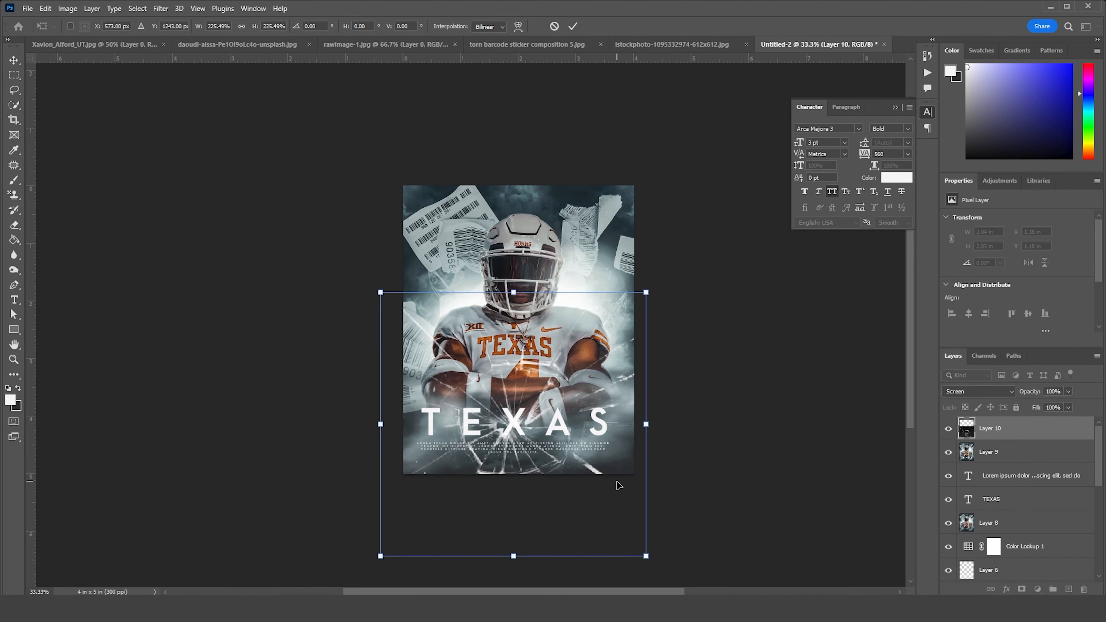
pyautogui.press('Return')
# Add a layer mask to the cracked glass and paint black over its upper part to hide the cracks around the player's helmet
pyautogui.hotkey('ctrl', '+')
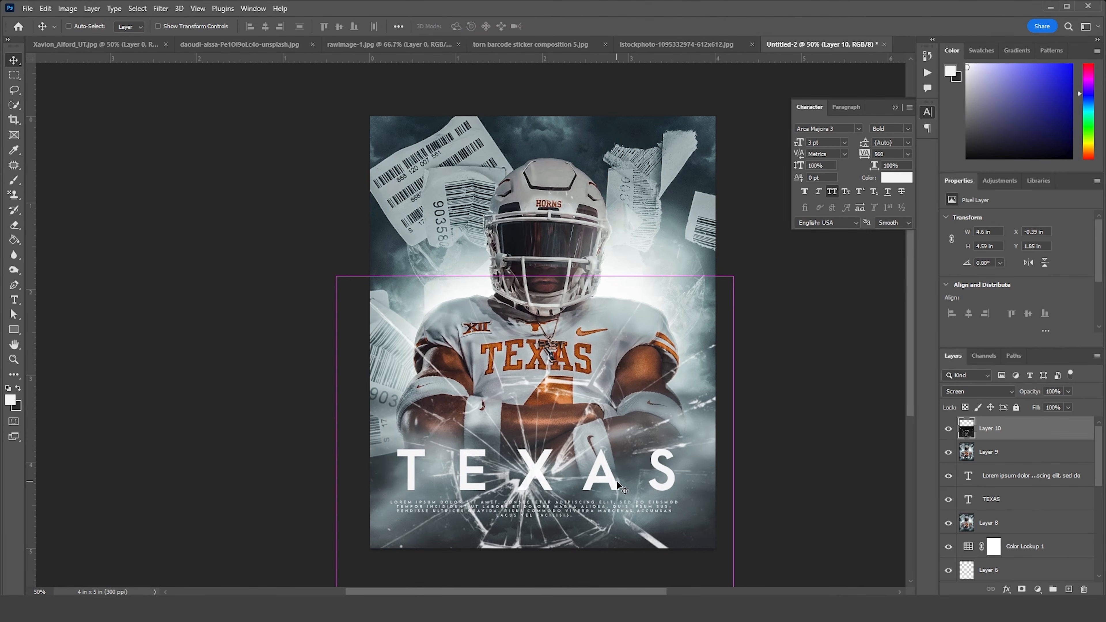
pyautogui.click(1022, 589)
pyautogui.press('b')
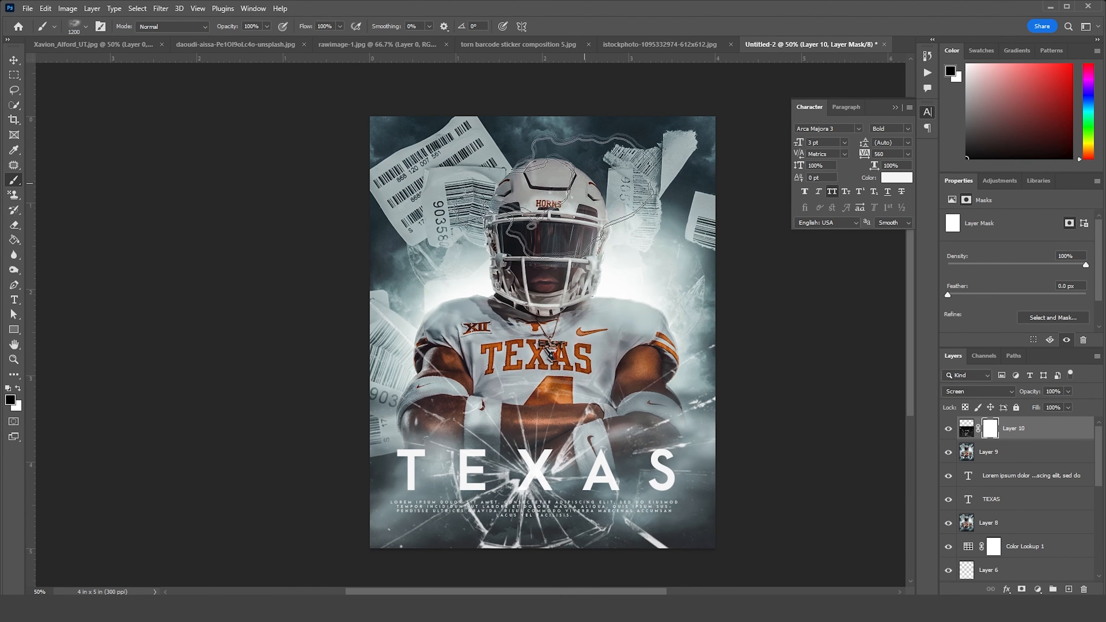
pyautogui.click(545, 325)
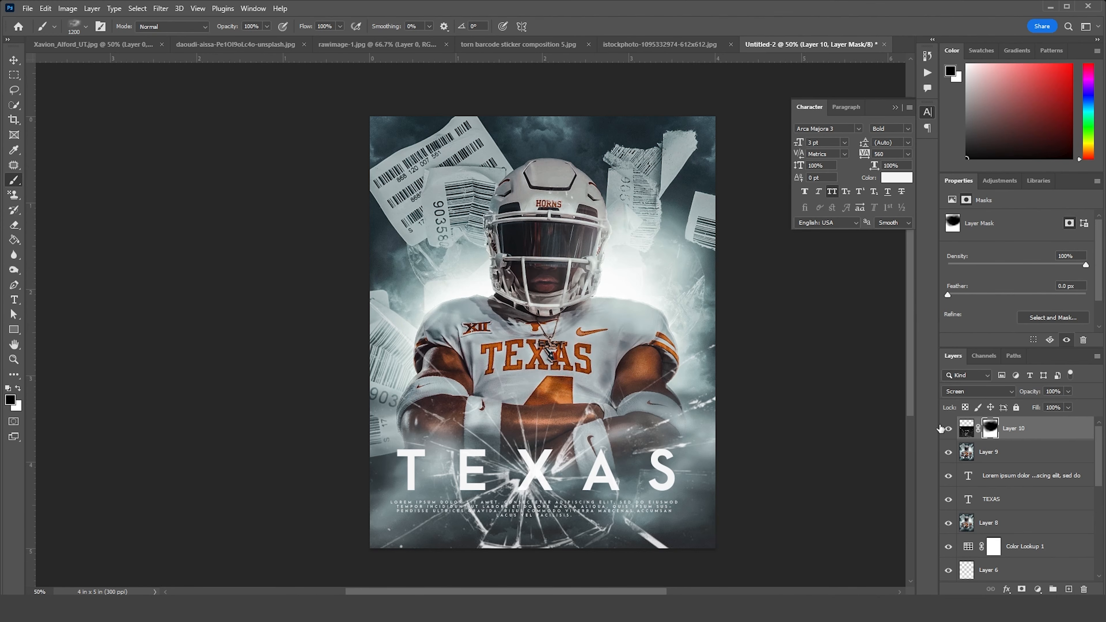
# Stamp all visible layers into a new top layer and trace a closed Pen path around the crack shard between the poster's left edge and the X
pyautogui.click(966, 432)
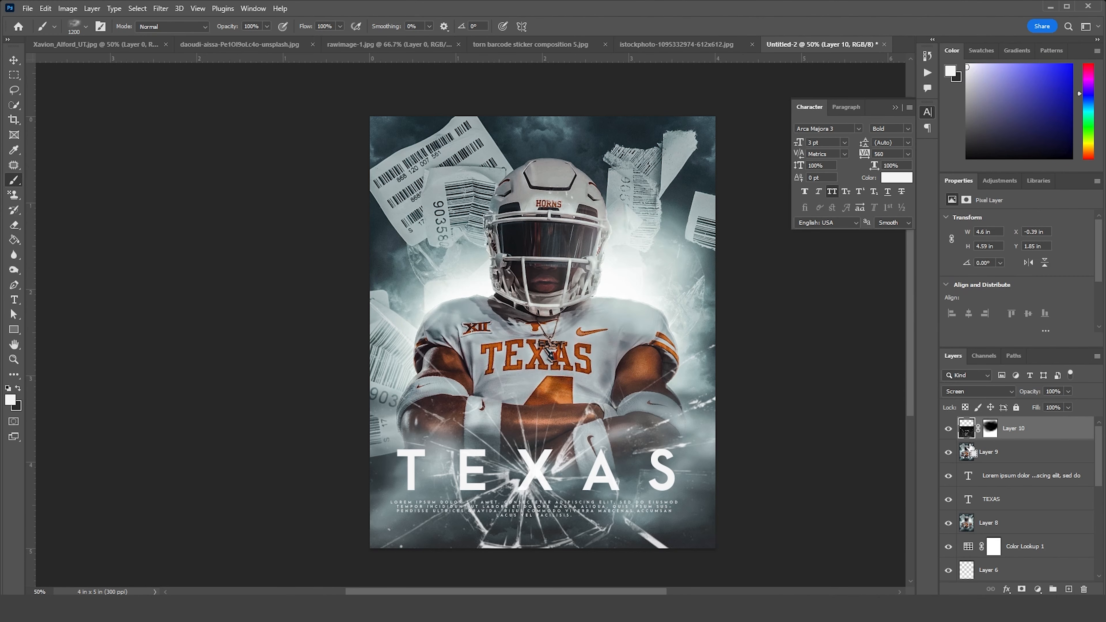
pyautogui.hotkey('ctrl', 'shift', 'alt', 'e')
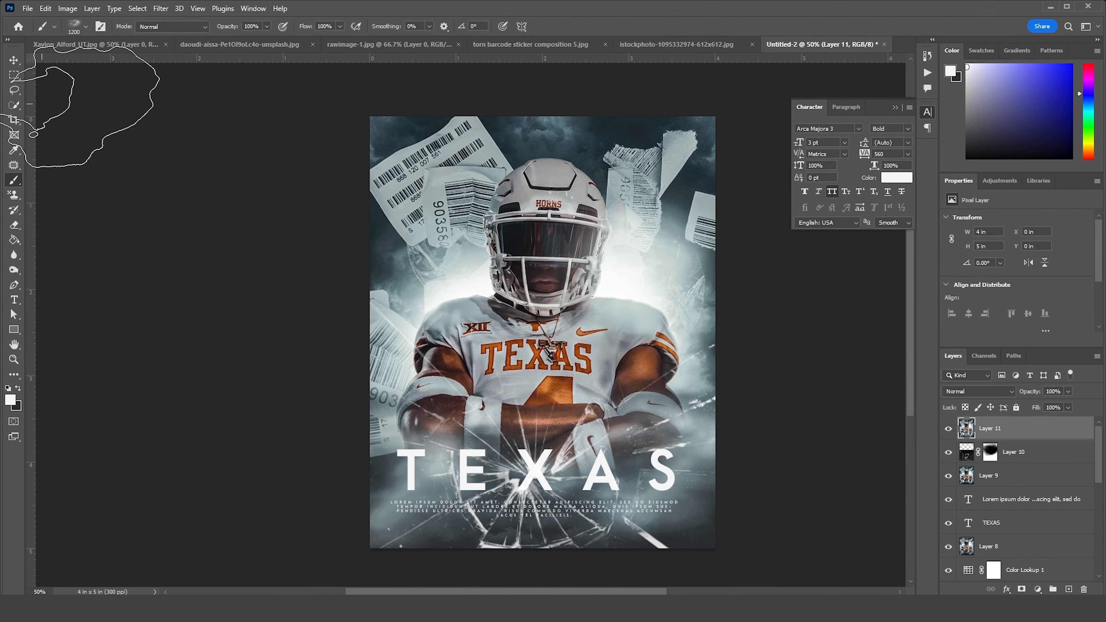
pyautogui.press('p')
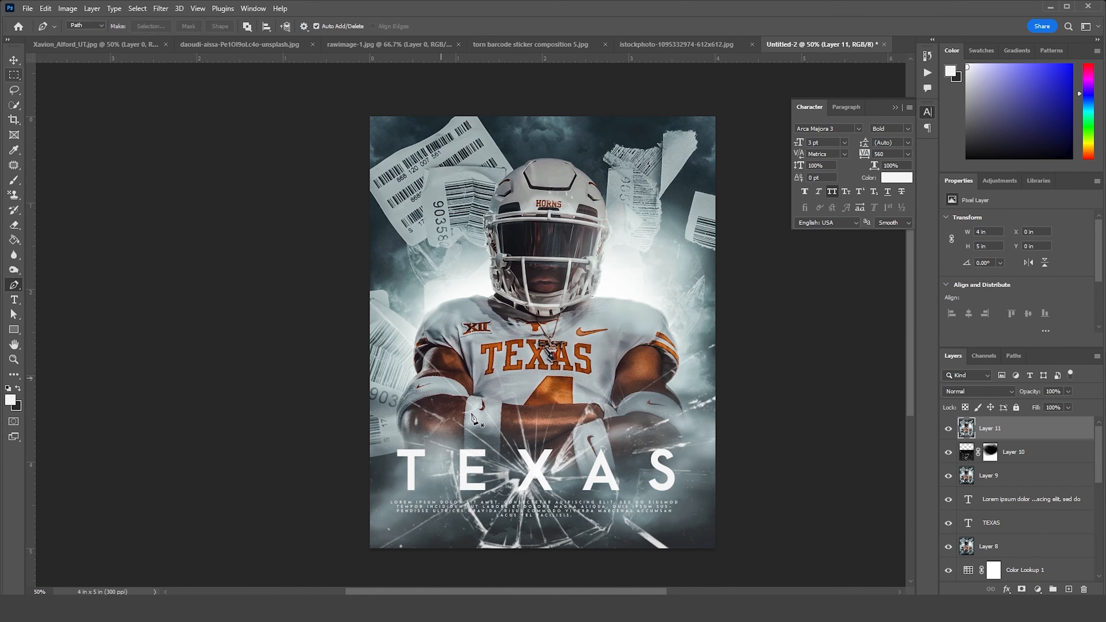
pyautogui.click(374, 301)
pyautogui.click(531, 472)
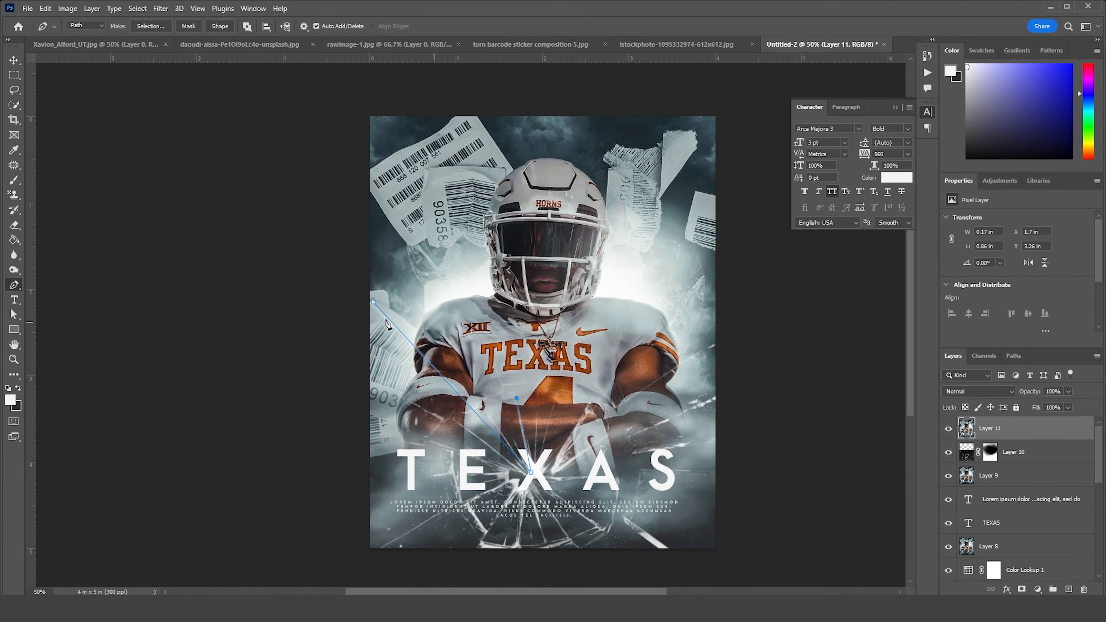
pyautogui.click(374, 301)
pyautogui.hotkey('ctrl', 'j')
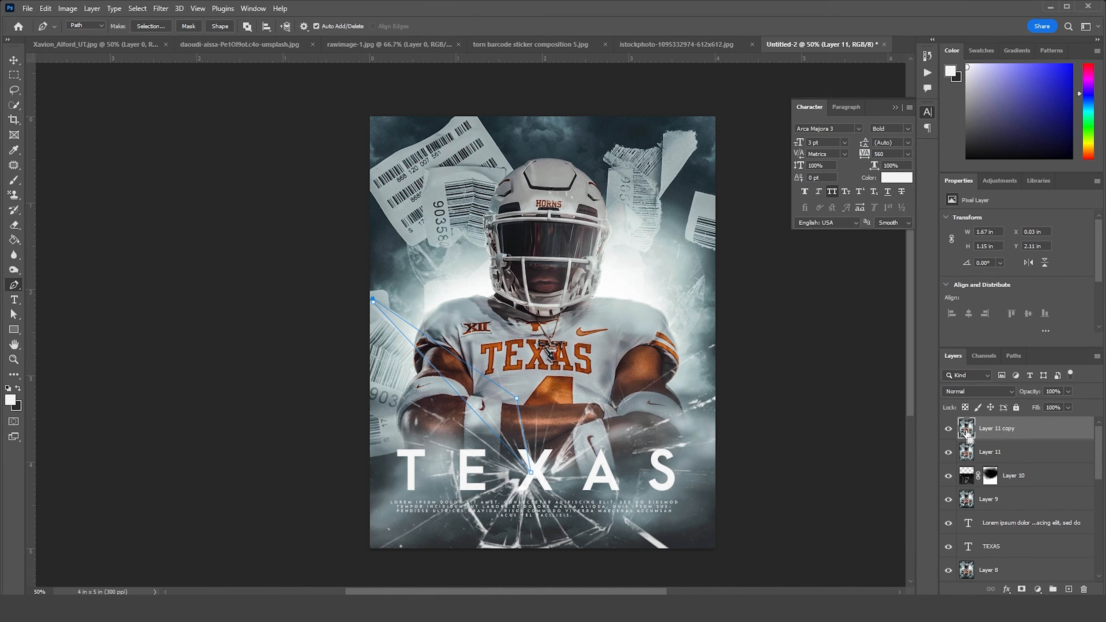
pyautogui.hotkey('ctrl', 't')
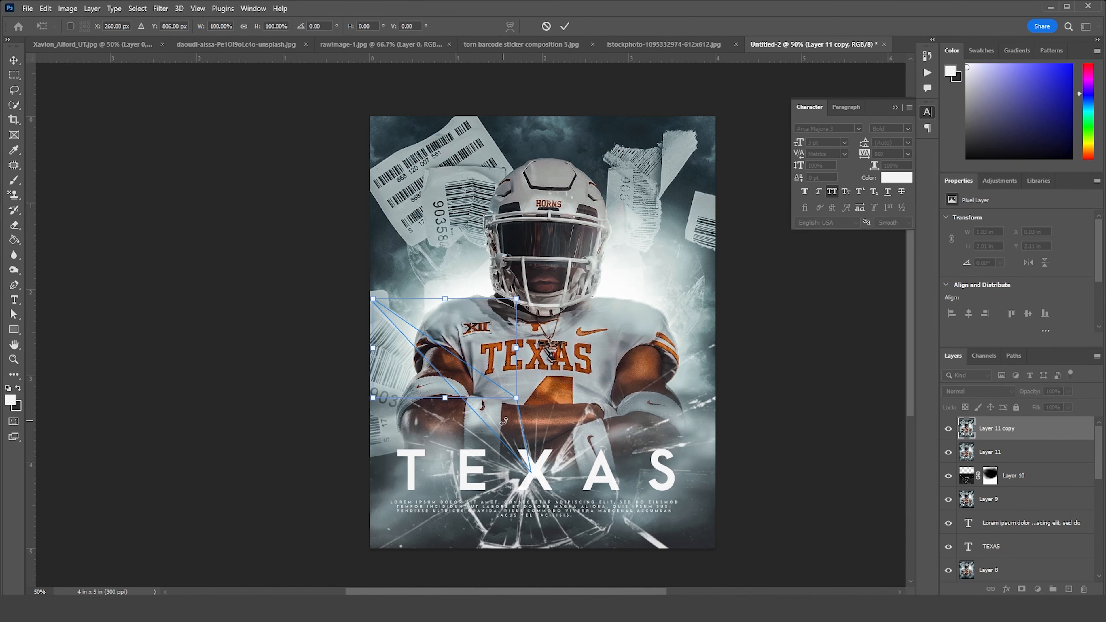
pyautogui.press('Escape')
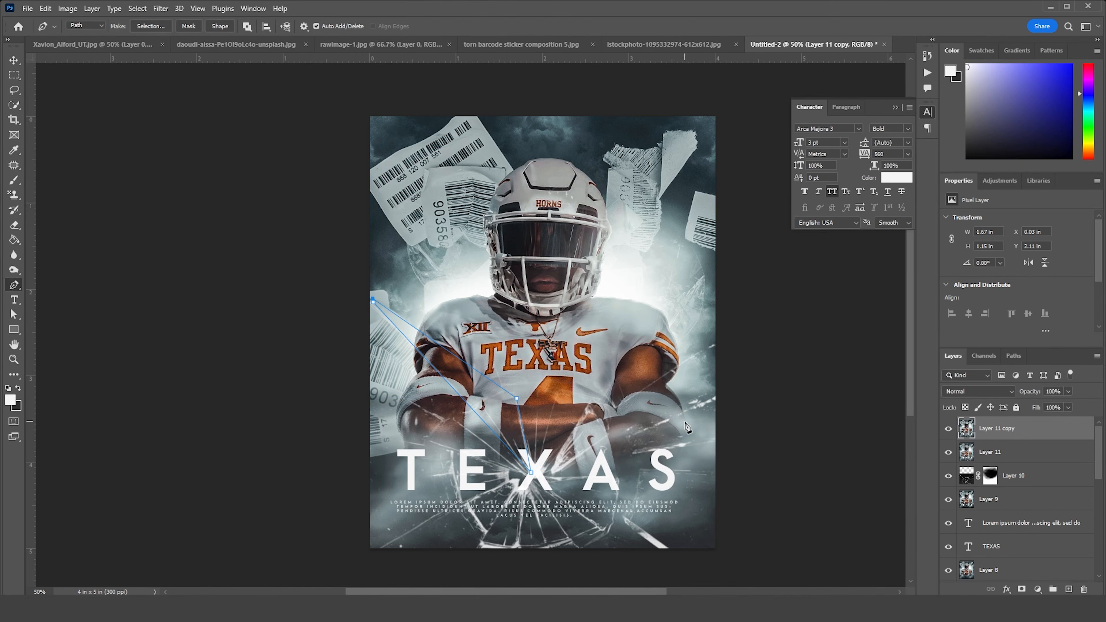
pyautogui.hotkey('ctrl', 'z')
# Turn the path into a selection, copying that shard to its own layer, and shift it about 0.03 in left and 0.07 in up
pyautogui.rightClick(454, 384)
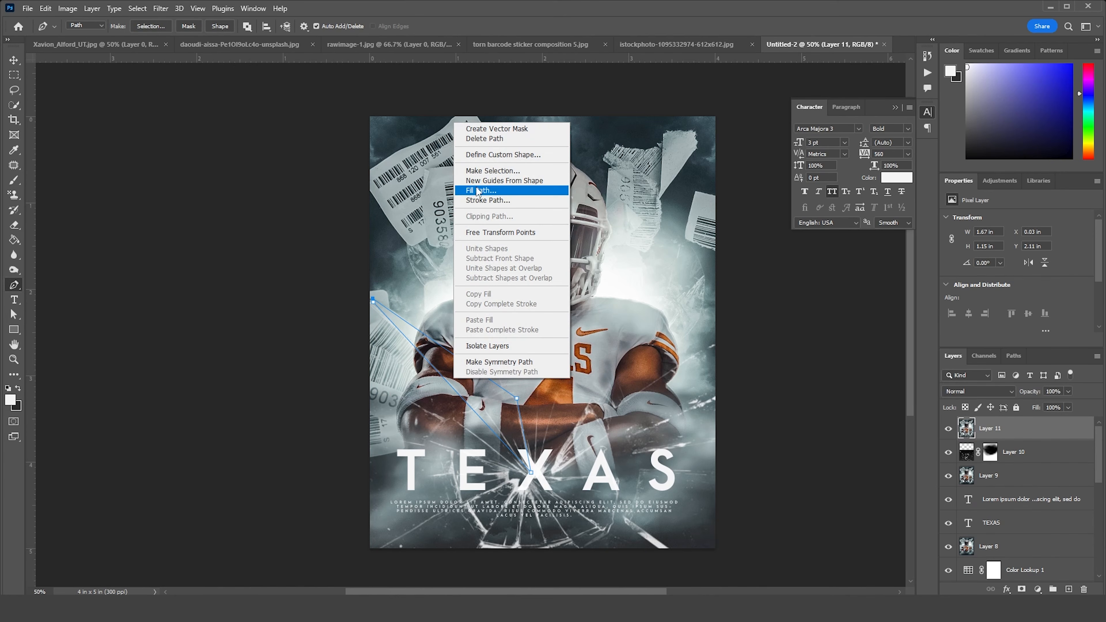
pyautogui.click(505, 171)
pyautogui.click(612, 163)
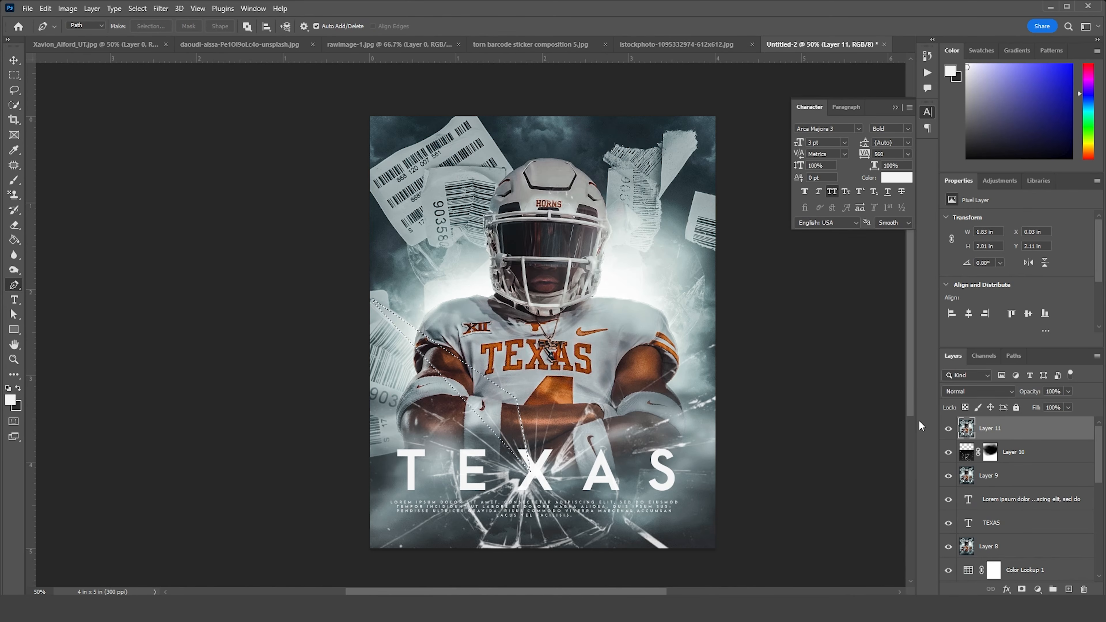
pyautogui.hotkey('ctrl', 'j')
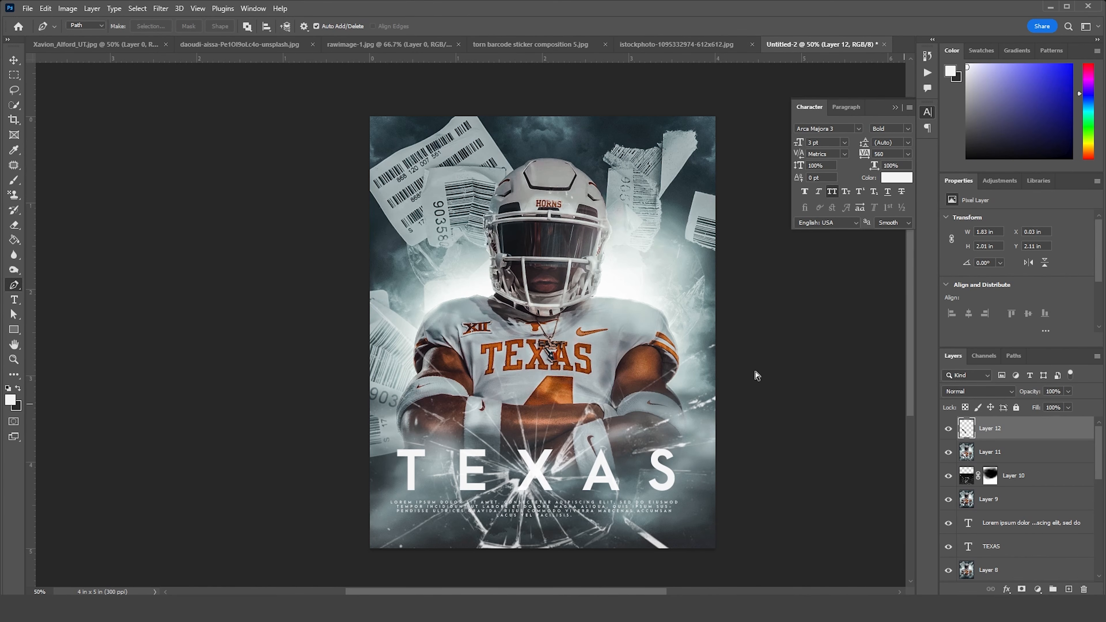
pyautogui.hotkey('ctrl', 't')
pyautogui.moveTo(504, 390); pyautogui.dragTo(498, 384)
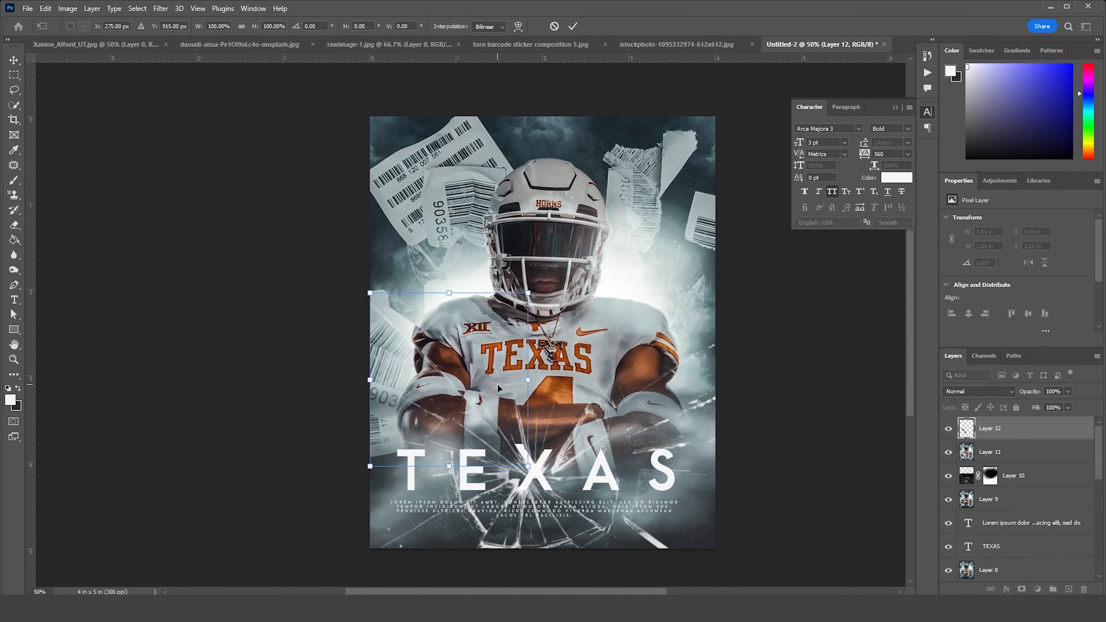
pyautogui.press('Return')
# Trace a Pen path around the shard running from the X across the player's forearm past the right poster edge and make it a selection
pyautogui.press('p')
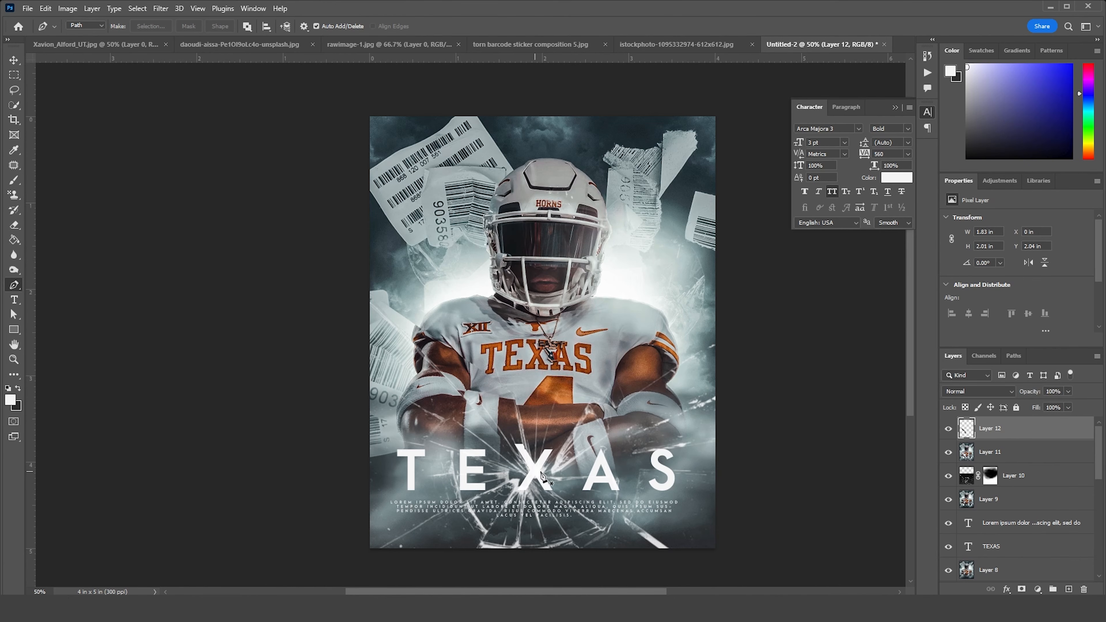
pyautogui.click(553, 469)
pyautogui.click(590, 404)
pyautogui.click(751, 320)
pyautogui.hotkey('ctrl', 'z')
pyautogui.click(596, 415)
pyautogui.click(720, 342)
pyautogui.click(799, 377)
pyautogui.click(629, 434)
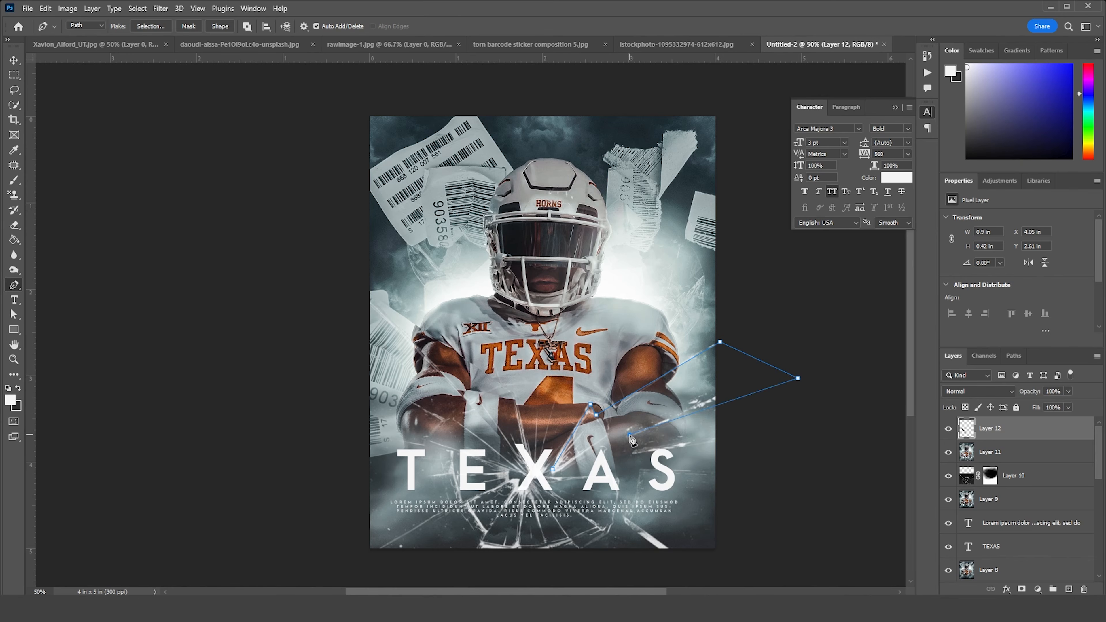
pyautogui.click(553, 469)
pyautogui.rightClick(593, 451)
pyautogui.click(633, 233)
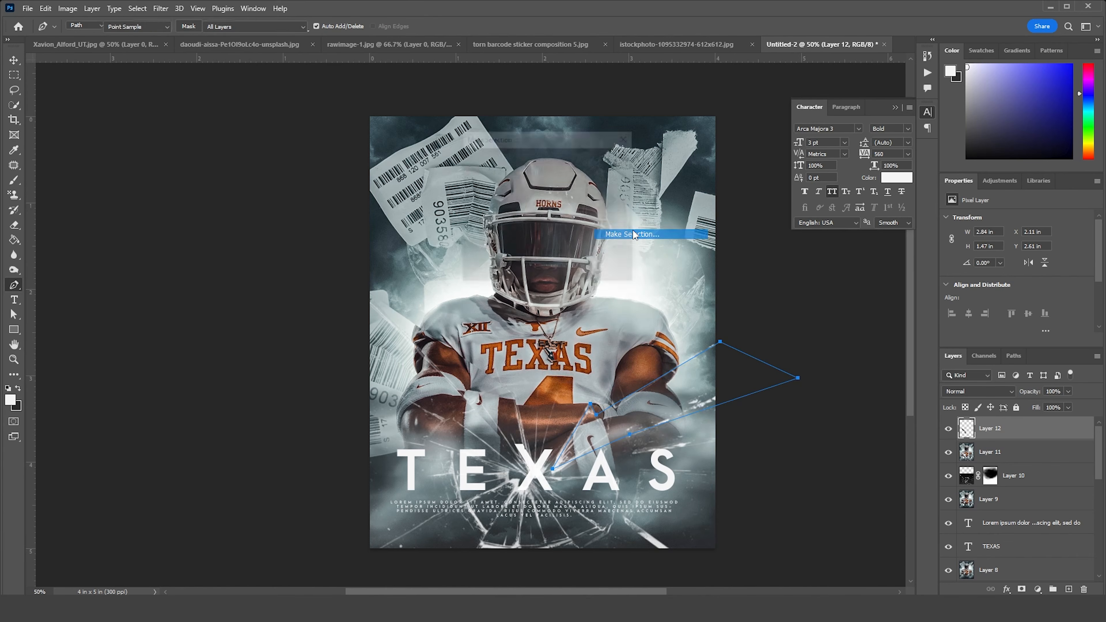
pyautogui.press('Return')
# Copy the selected right-hand shard from the merged layer to a new layer and move it about 0.06 in right and 0.07 in up
pyautogui.click(970, 455)
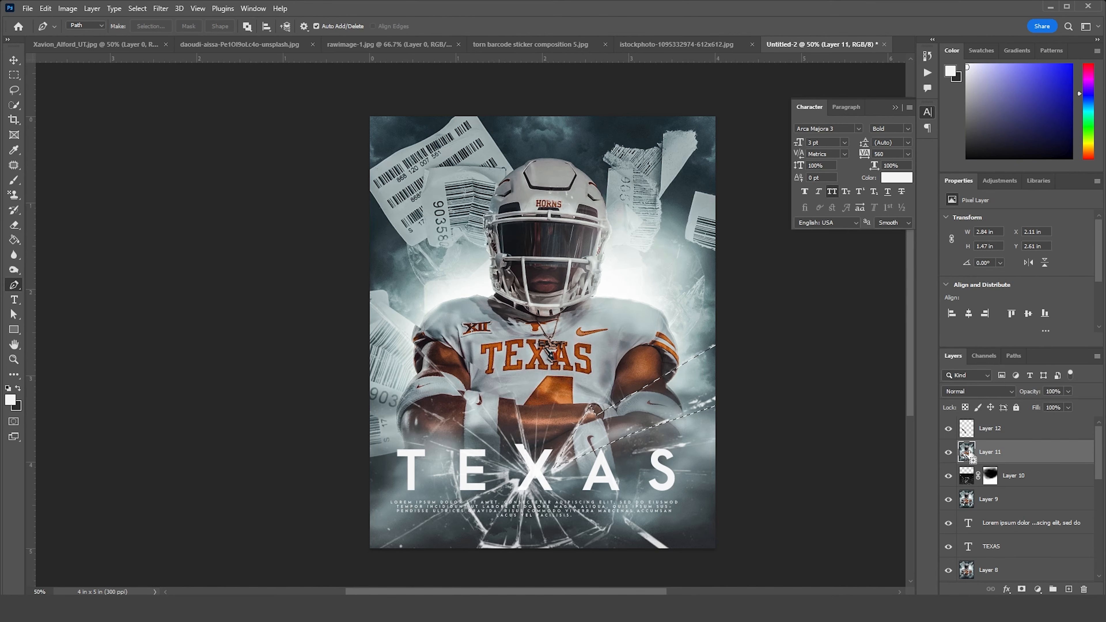
pyautogui.hotkey('ctrl', 'j')
pyautogui.hotkey('ctrl', 't')
pyautogui.moveTo(667, 397); pyautogui.dragTo(675, 391)
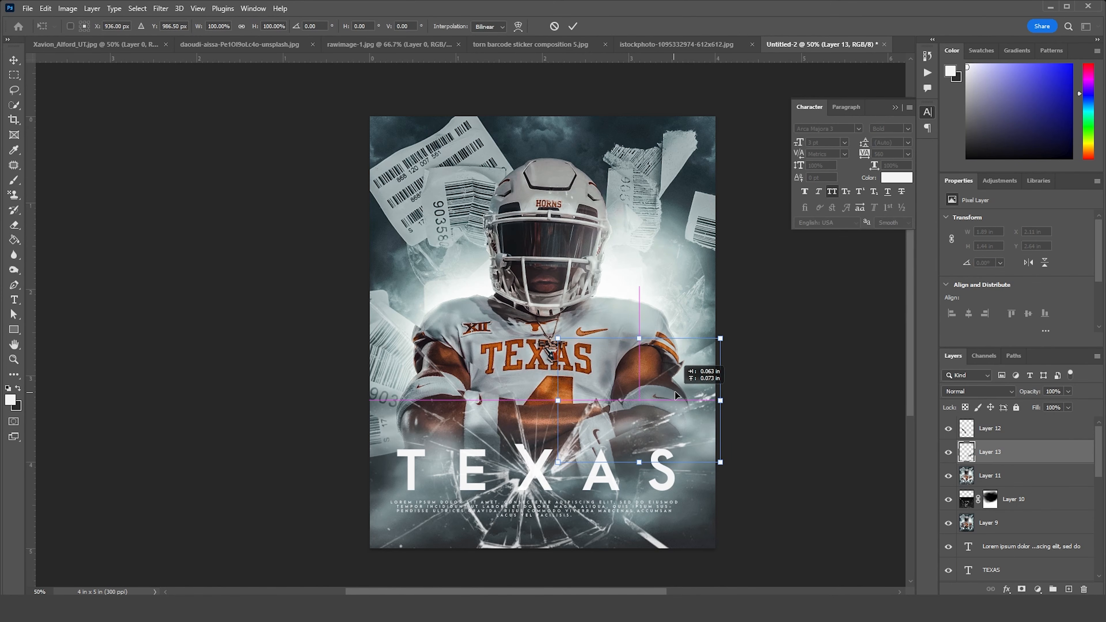
pyautogui.press('Return')
# Trace a Pen path around the narrow shard from the base of the X down to the poster's bottom edge and make it a selection
pyautogui.click(522, 483)
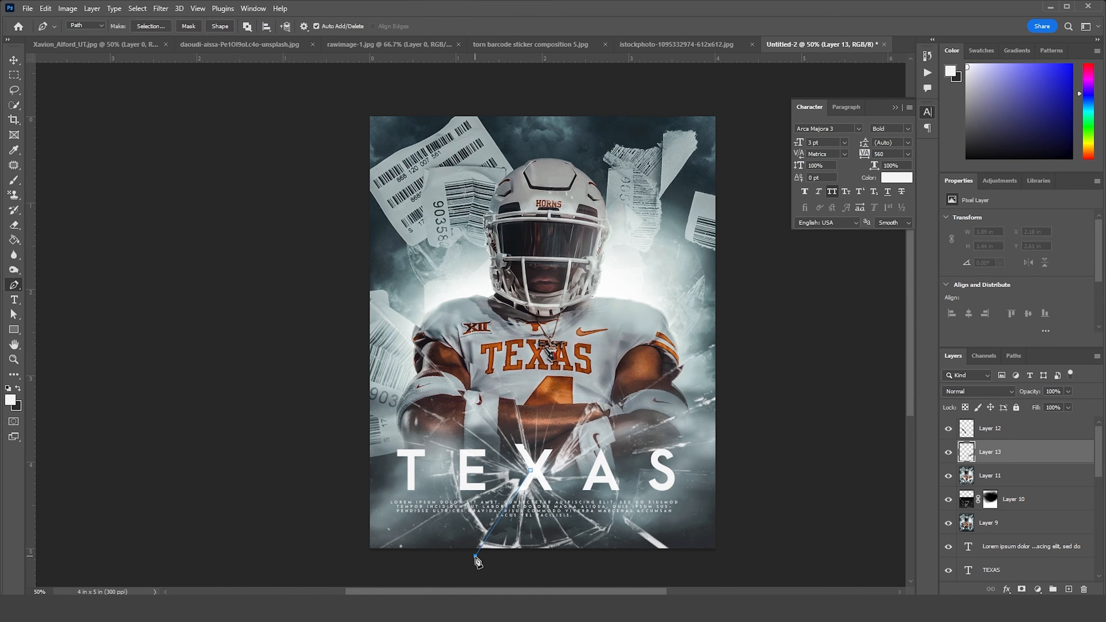
pyautogui.click(476, 556)
pyautogui.click(520, 556)
pyautogui.click(530, 470)
pyautogui.rightClick(532, 468)
pyautogui.click(522, 483)
pyautogui.rightClick(523, 483)
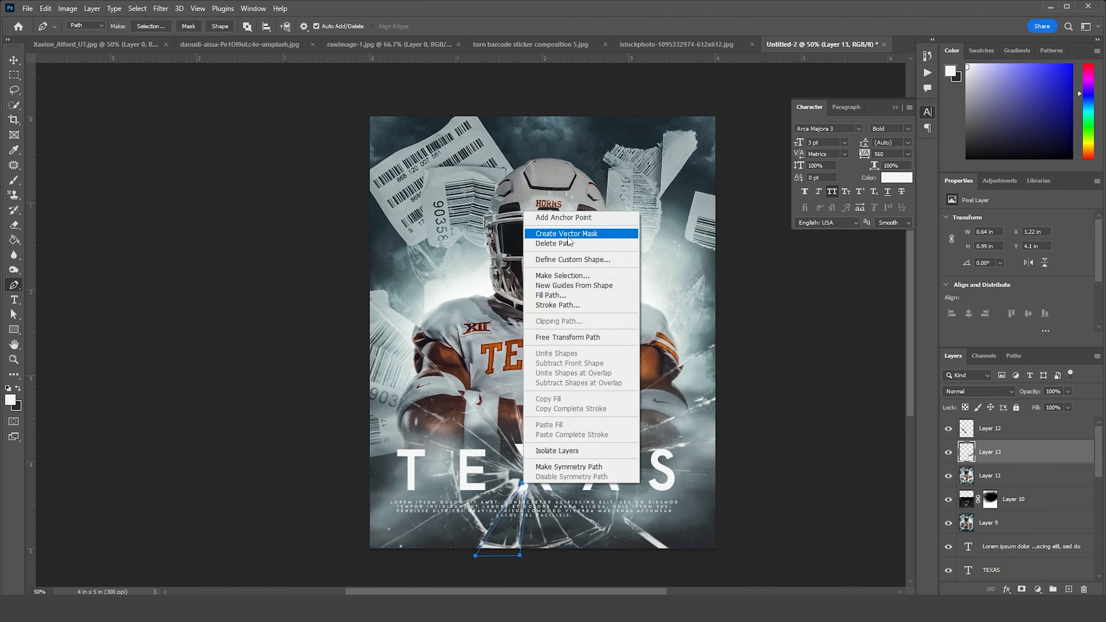
pyautogui.click(565, 275)
pyautogui.press('Return')
# Copy the selected bottom shard from the merged layer to a new layer, nudge it downward and enlarge it to about 108%
pyautogui.click(974, 476)
pyautogui.hotkey('ctrl', 'j')
pyautogui.hotkey('ctrl', 't')
pyautogui.moveTo(520, 529); pyautogui.dragTo(517, 535)
pyautogui.moveTo(529, 555); pyautogui.dragTo(531, 557)
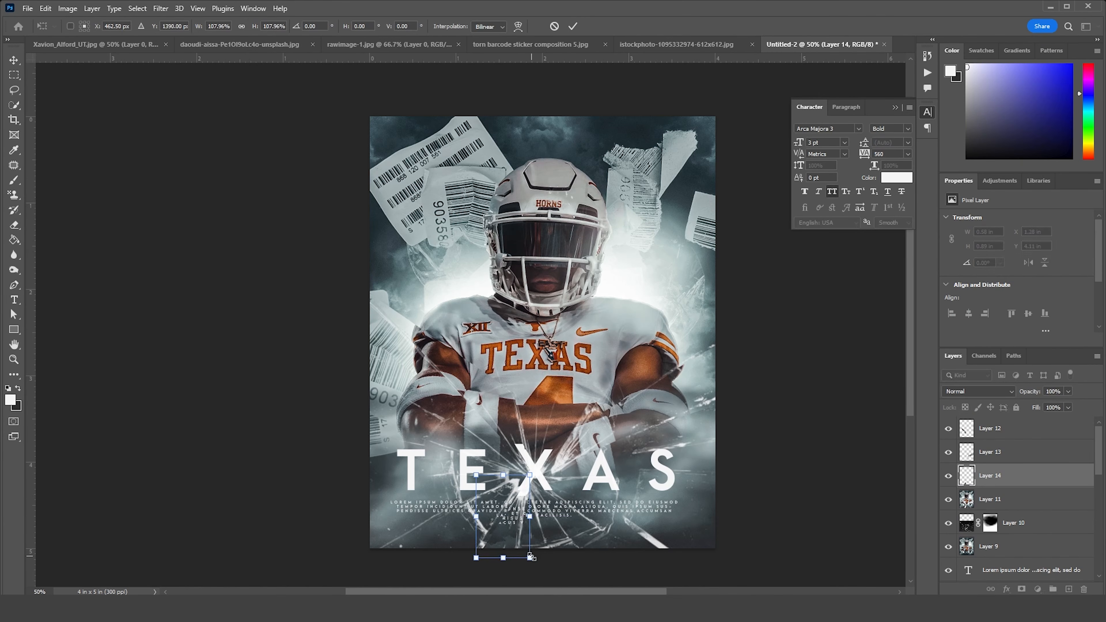
pyautogui.press('Return')
# Trace a Pen path around the shard from the X across the base of the A and the placeholder text, and make it a selection
pyautogui.click(535, 476)
pyautogui.click(604, 530)
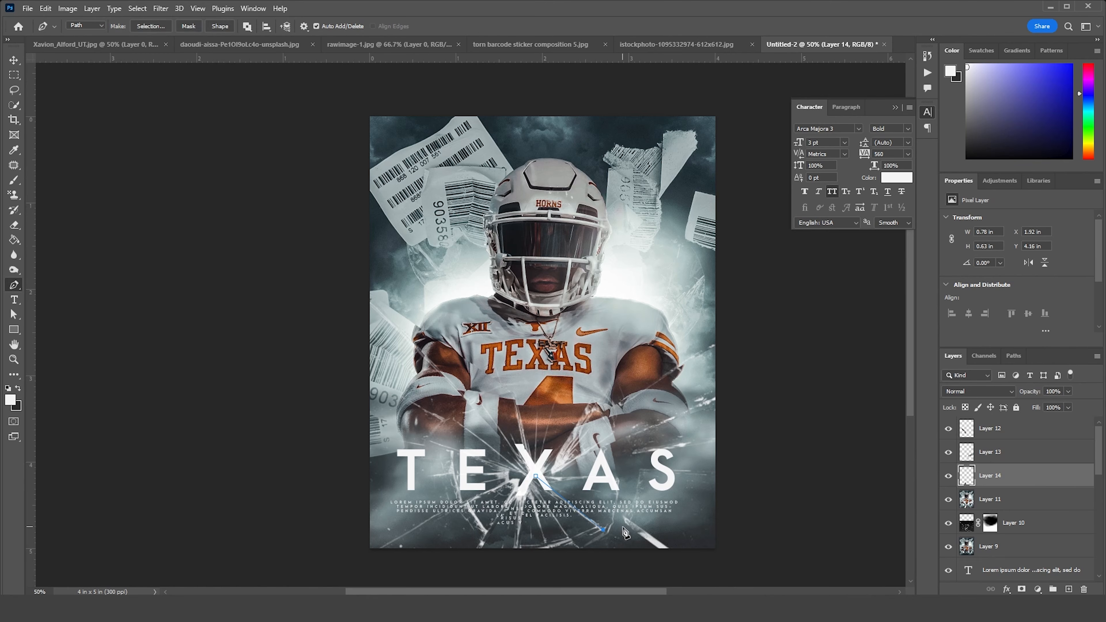
pyautogui.click(617, 507)
pyautogui.click(619, 478)
pyautogui.click(536, 476)
pyautogui.rightClick(556, 476)
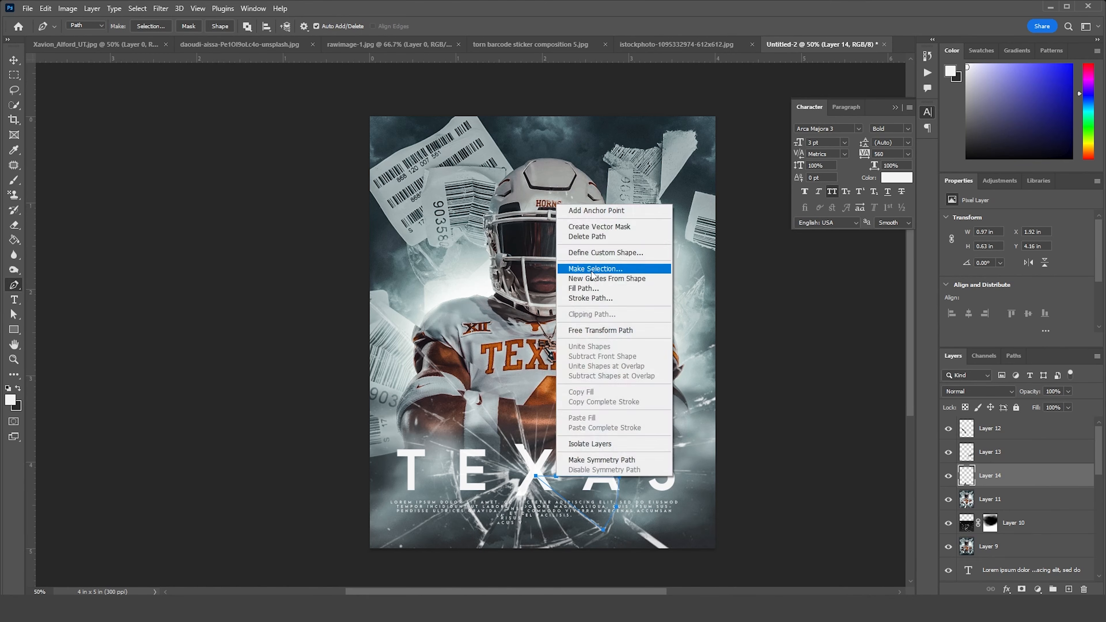
pyautogui.click(592, 269)
pyautogui.press('Return')
# Copy the selected shard below the A from the merged layer to a new layer, enlarge it to about 111% and nudge it down
pyautogui.click(965, 500)
pyautogui.hotkey('ctrl', 'j')
pyautogui.hotkey('ctrl', 't')
pyautogui.moveTo(619, 530); pyautogui.dragTo(623, 533)
pyautogui.moveTo(601, 515); pyautogui.dragTo(601, 518)
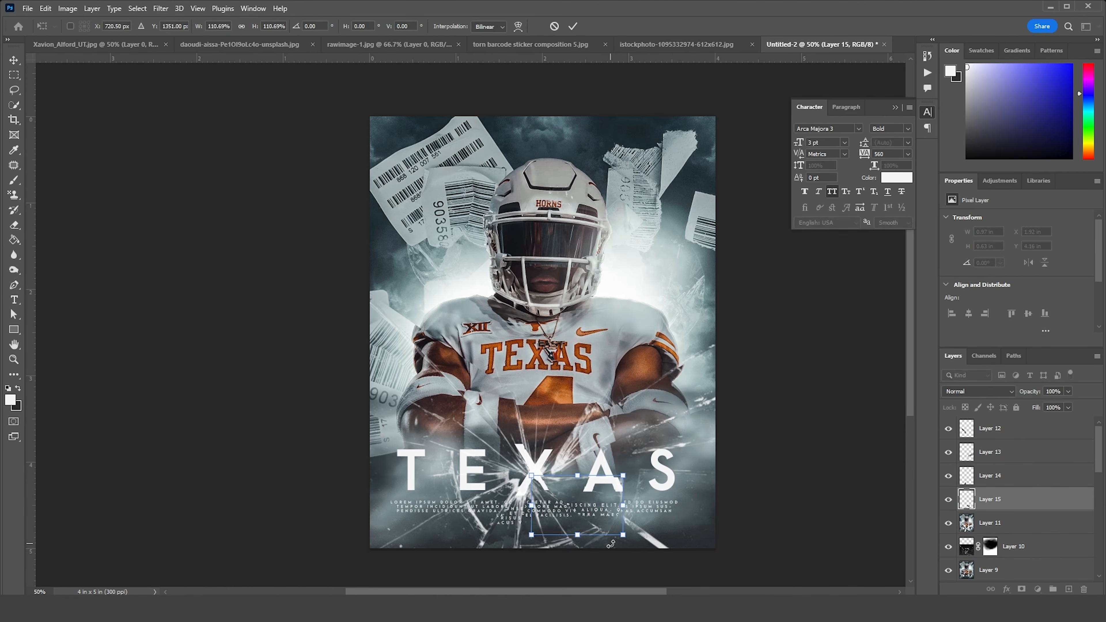
pyautogui.press('Return')
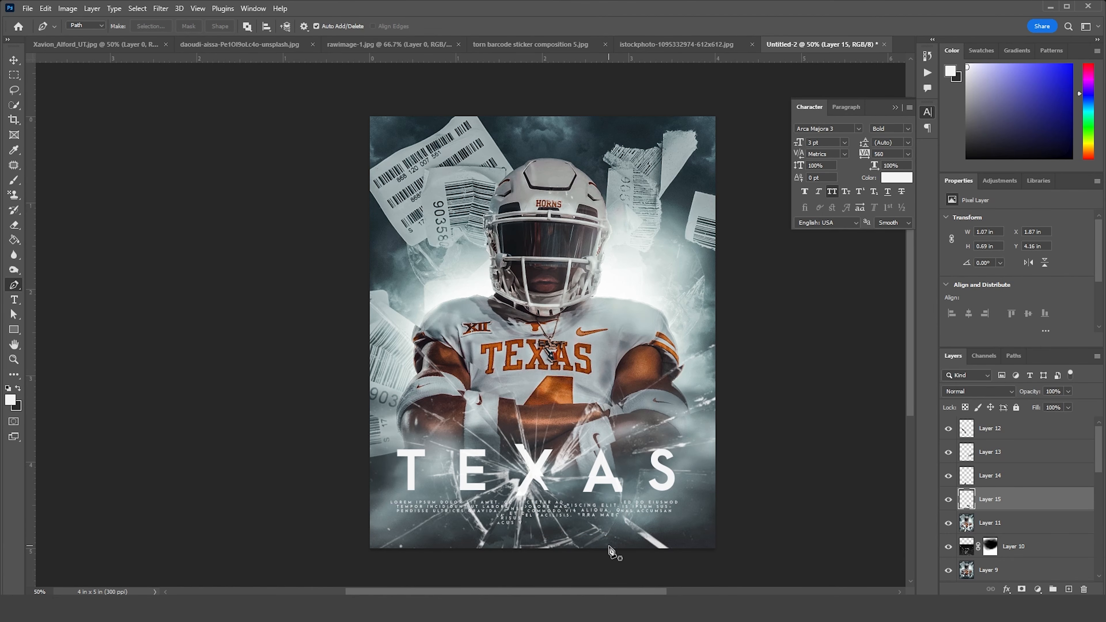